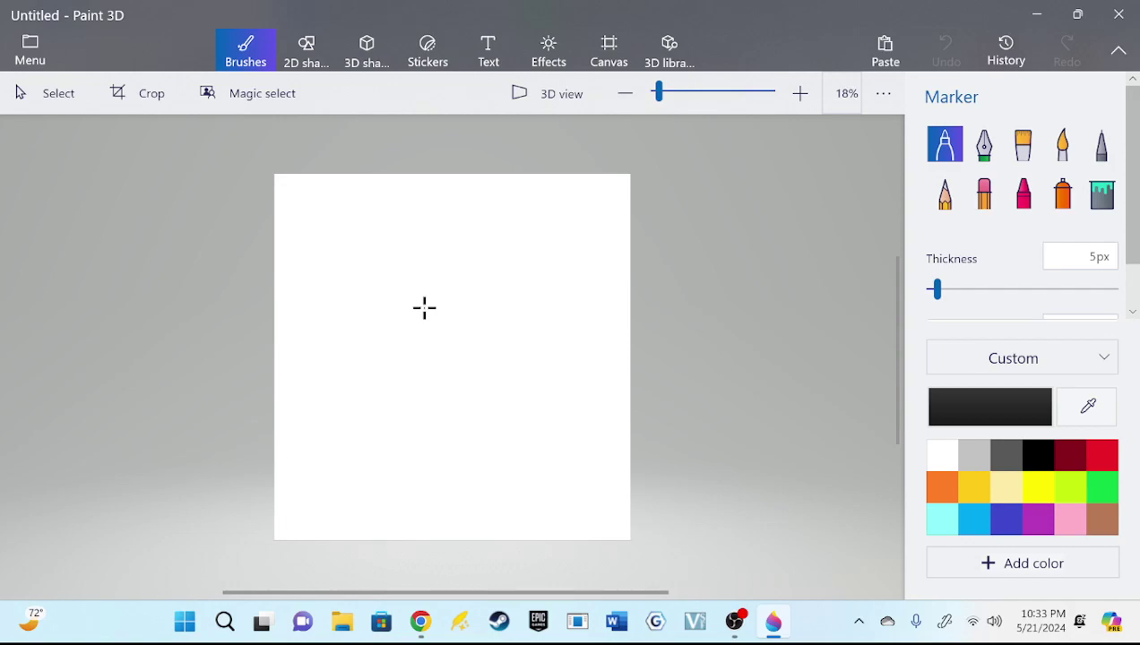
Draw a diagonal test line across the upper part of the canvas with the 5px black Marker
click(799, 93)
click(799, 93)
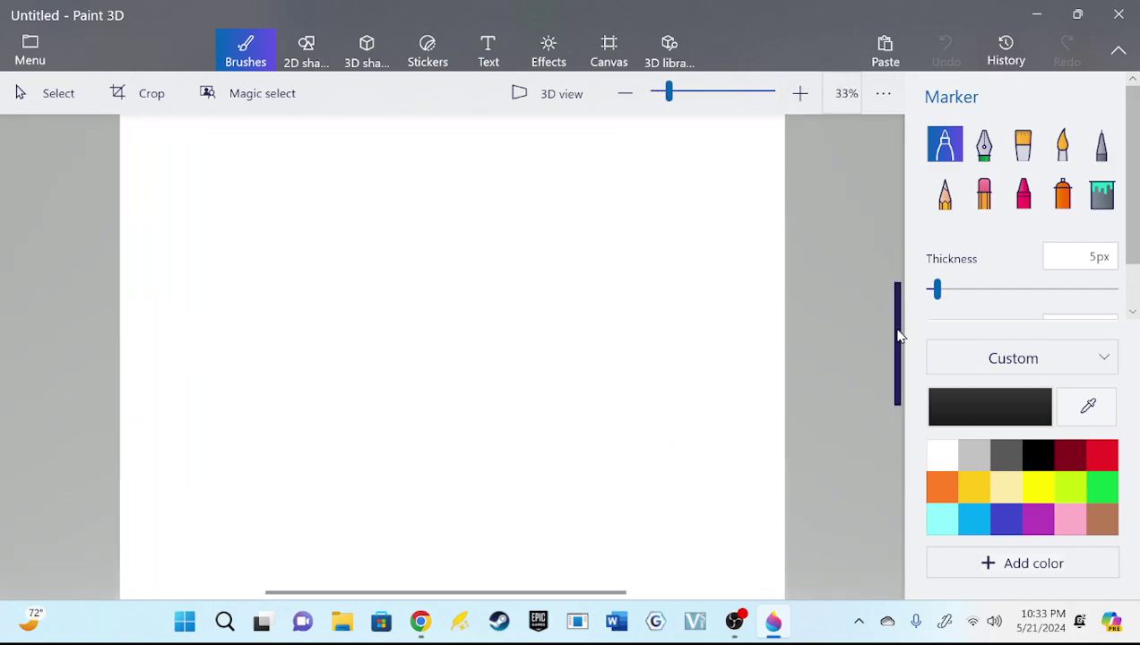
drag(898, 336, 898, 198)
drag(516, 599, 397, 599)
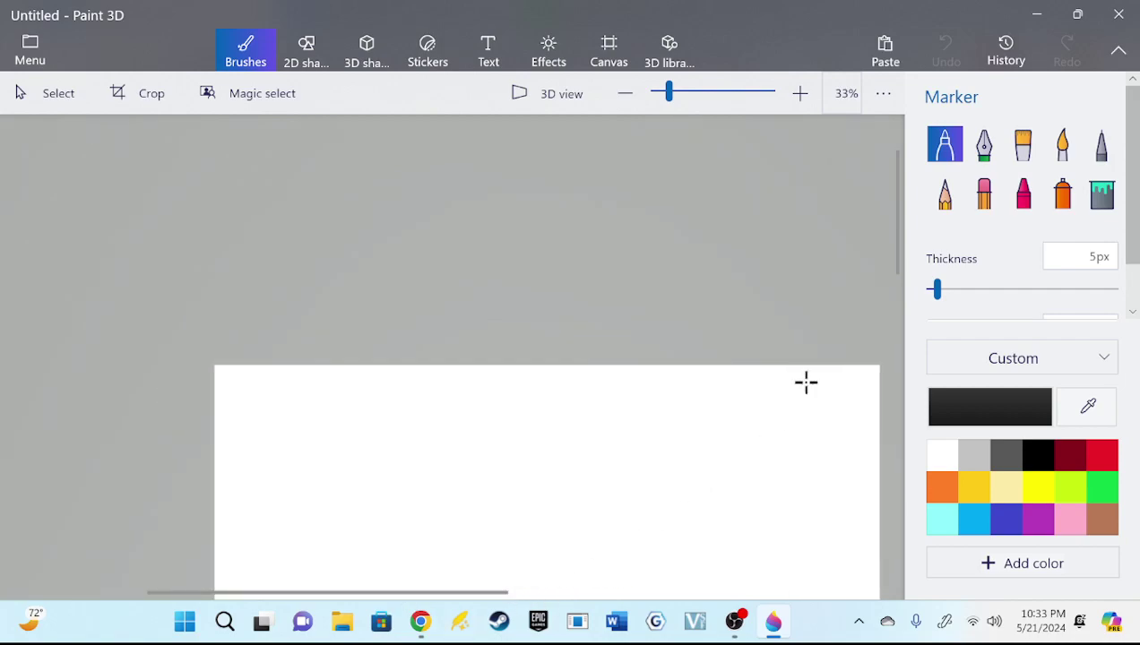
drag(899, 218, 893, 529)
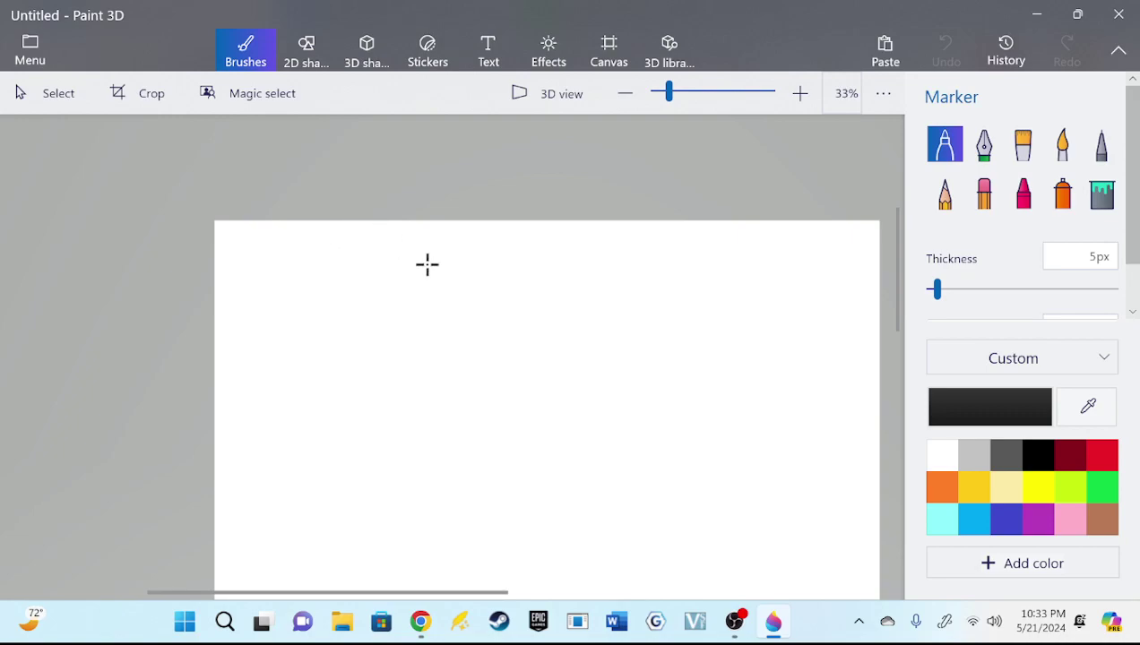
drag(248, 252, 276, 262)
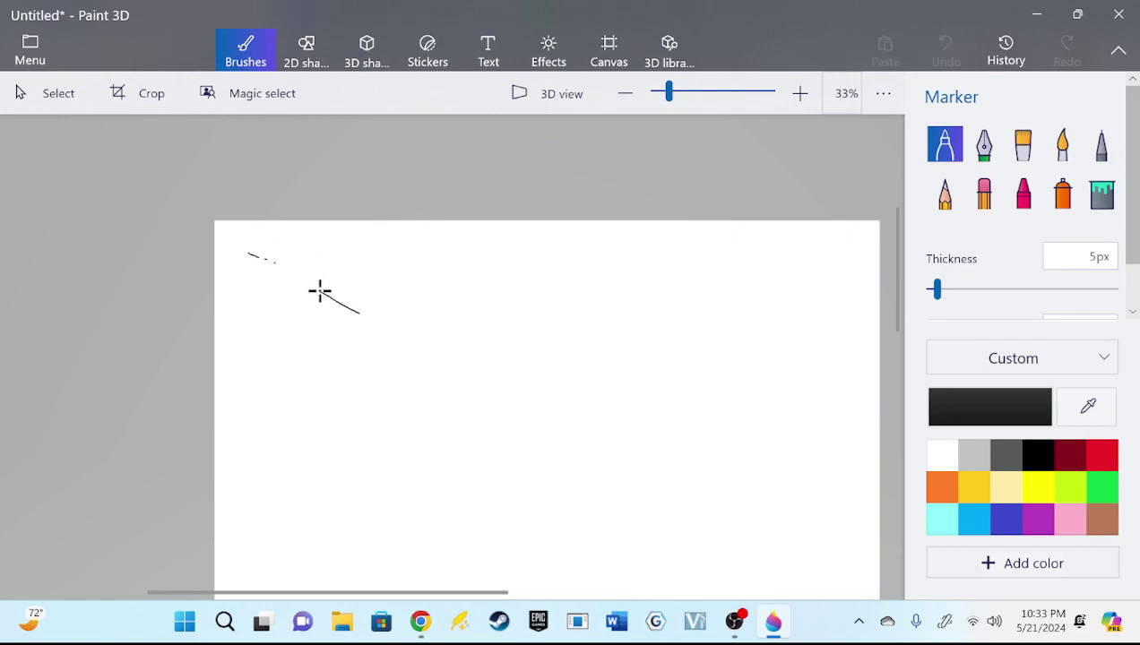
drag(491, 387, 596, 437)
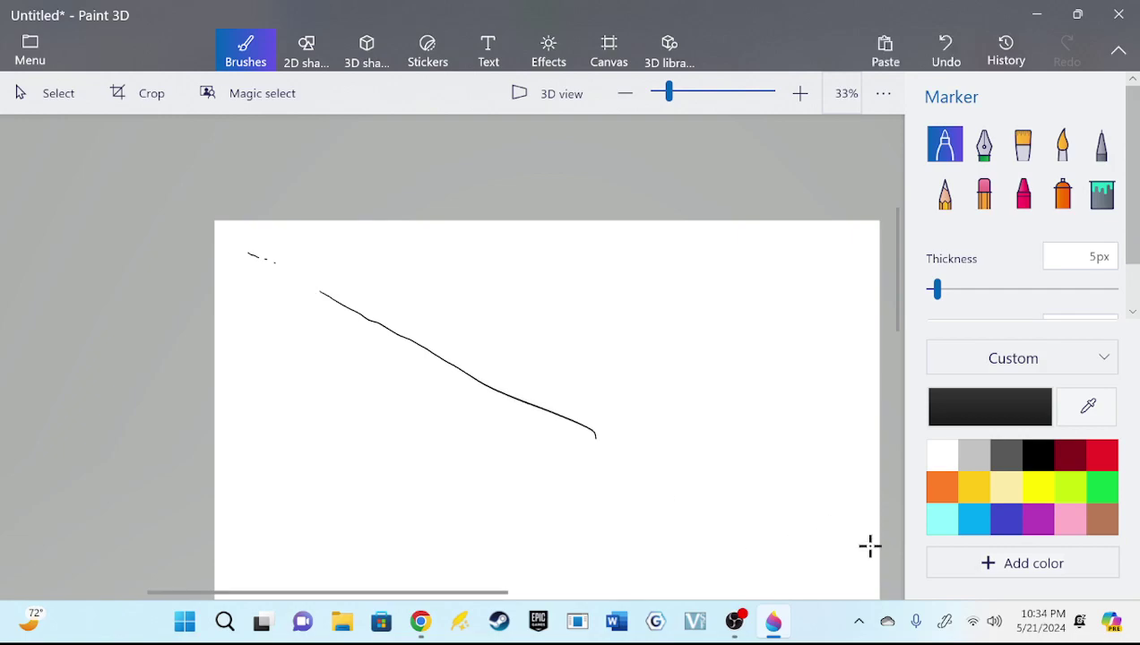
Undo all the thin Marker strokes on the canvas
click(940, 65)
click(947, 52)
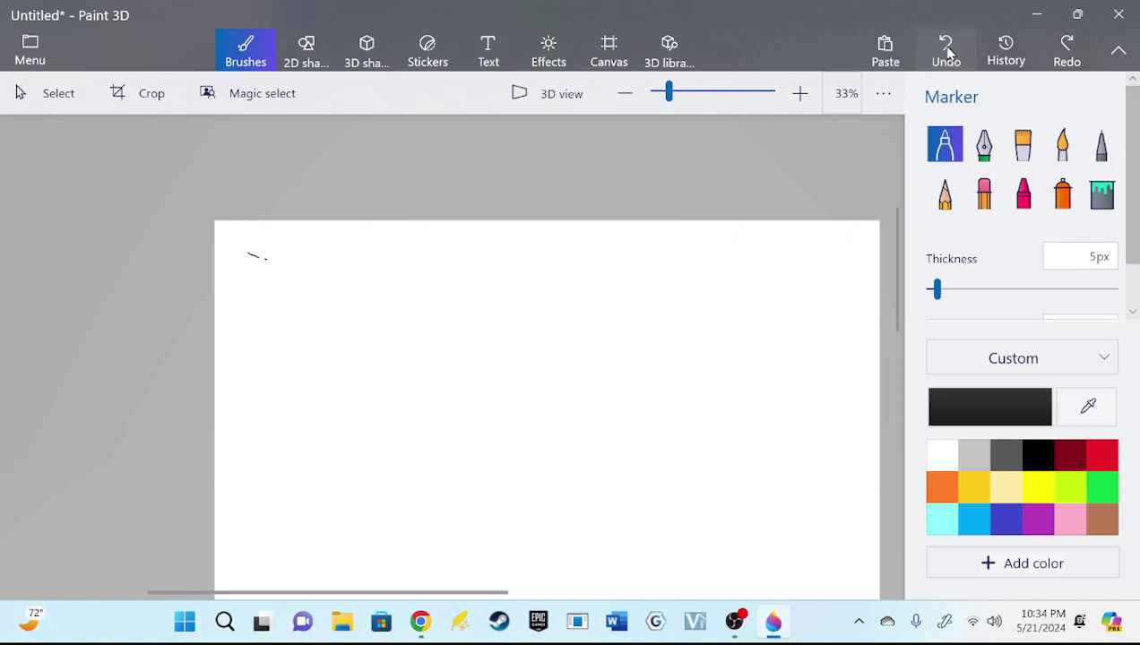
click(947, 52)
Set the Marker thickness to 25px and draw a long diagonal line plus several zigzag and curved test strokes
drag(938, 289, 974, 289)
mouse_move(254, 250)
mouse_down()
mouse_move(518, 440)
mouse_move(742, 541)
mouse_up()
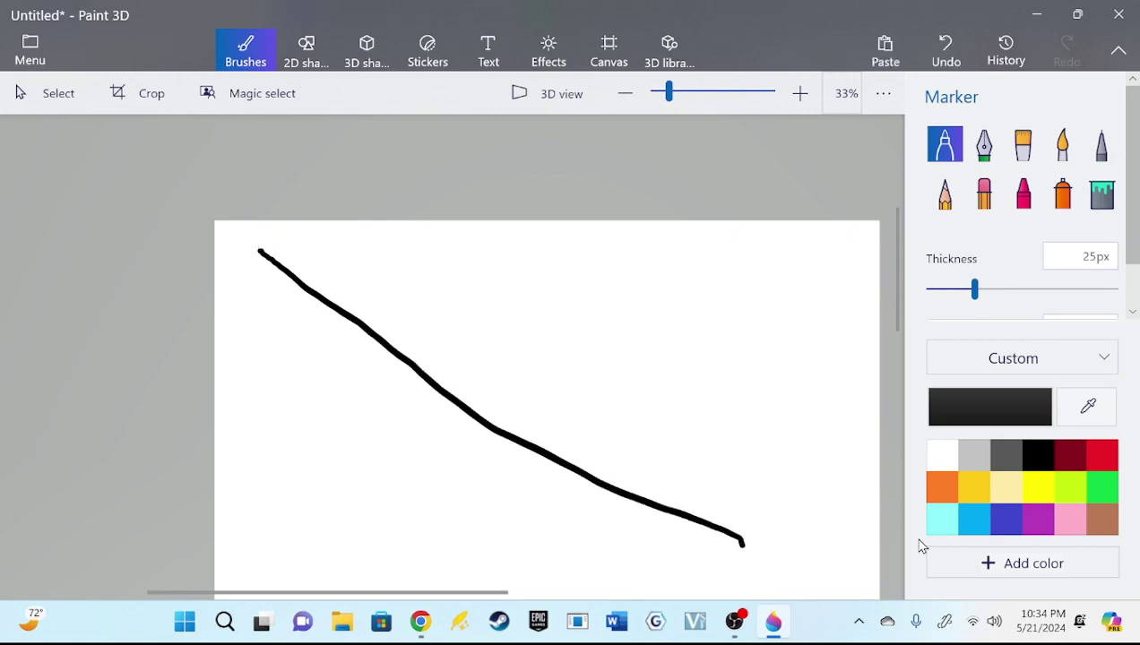
mouse_move(730, 260)
mouse_down()
mouse_move(714, 336)
mouse_move(735, 330)
mouse_move(785, 365)
mouse_up()
mouse_move(496, 274)
mouse_down()
mouse_move(554, 330)
mouse_move(587, 303)
mouse_move(614, 382)
mouse_move(638, 348)
mouse_move(651, 395)
mouse_up()
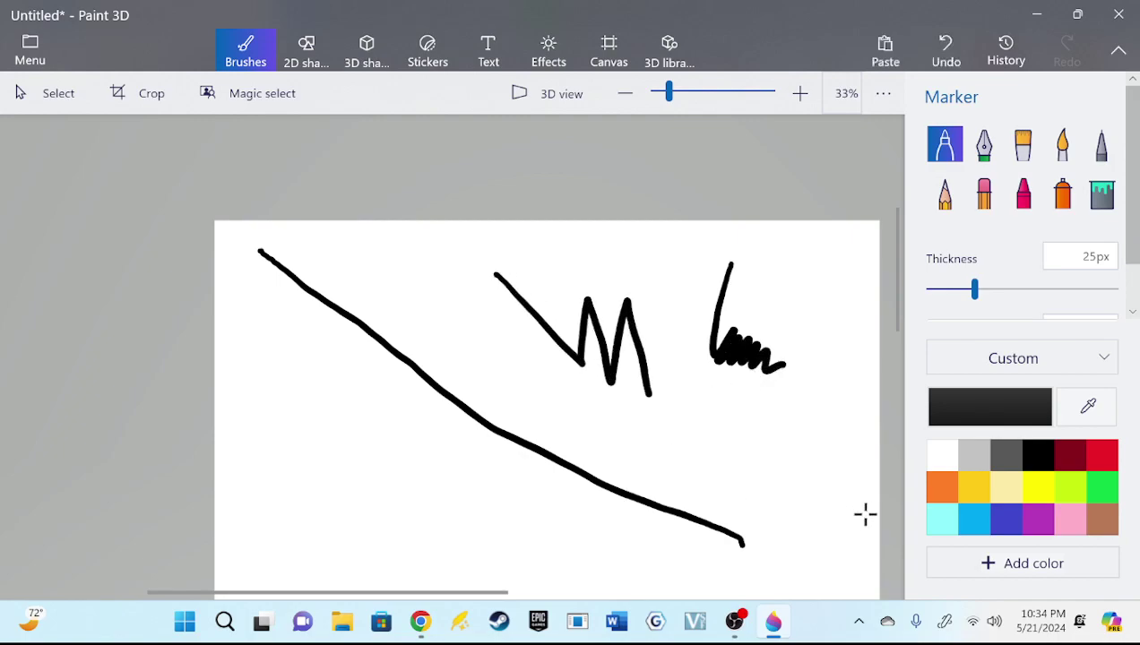
mouse_move(568, 408)
mouse_down()
mouse_move(612, 415)
mouse_move(626, 437)
mouse_move(681, 435)
mouse_move(728, 463)
mouse_up()
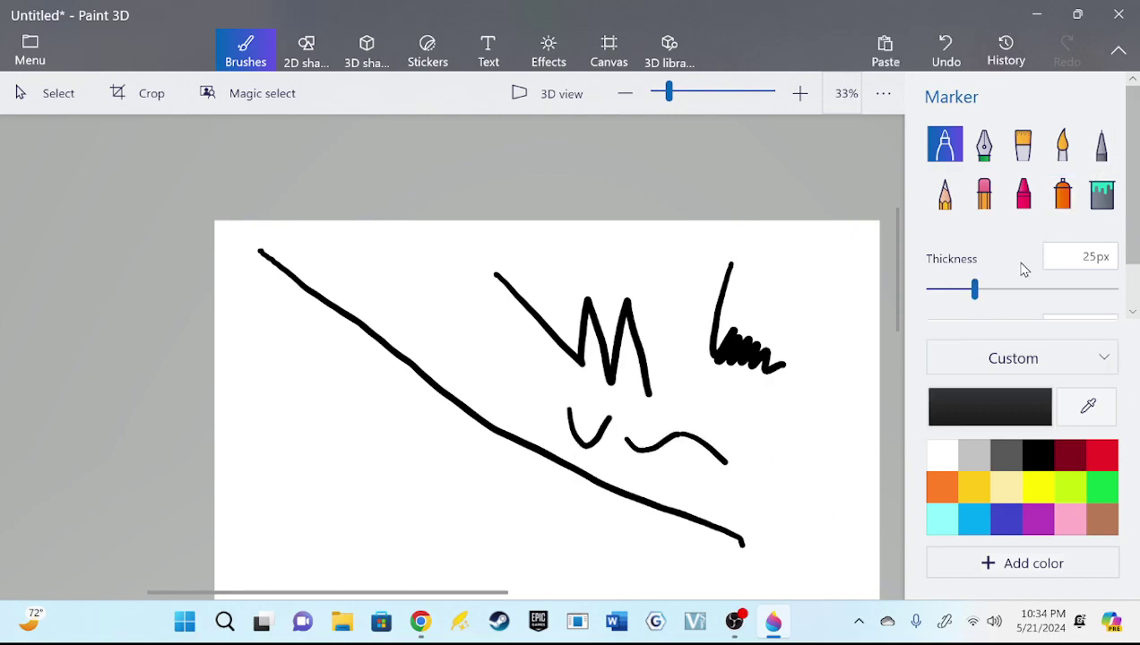
Undo all the 25px Marker strokes to clear the canvas
click(941, 53)
click(941, 54)
click(941, 53)
click(941, 54)
click(941, 54)
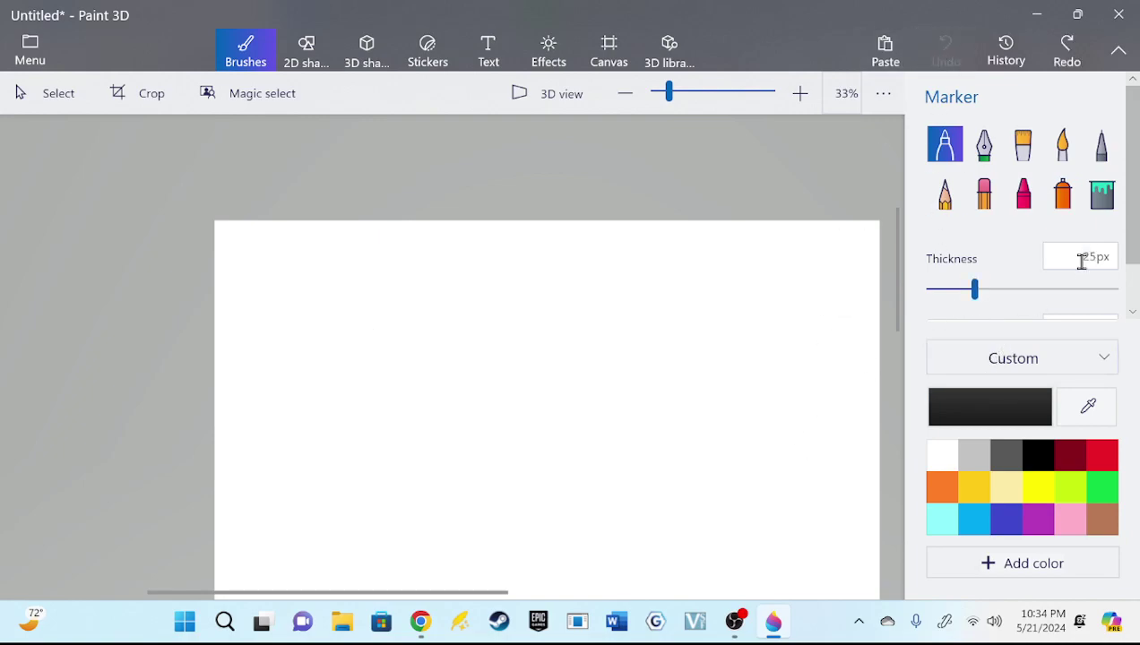
Try the Calligraphy pen at 15px with a wavy line across the canvas, and undo its strokes
click(983, 144)
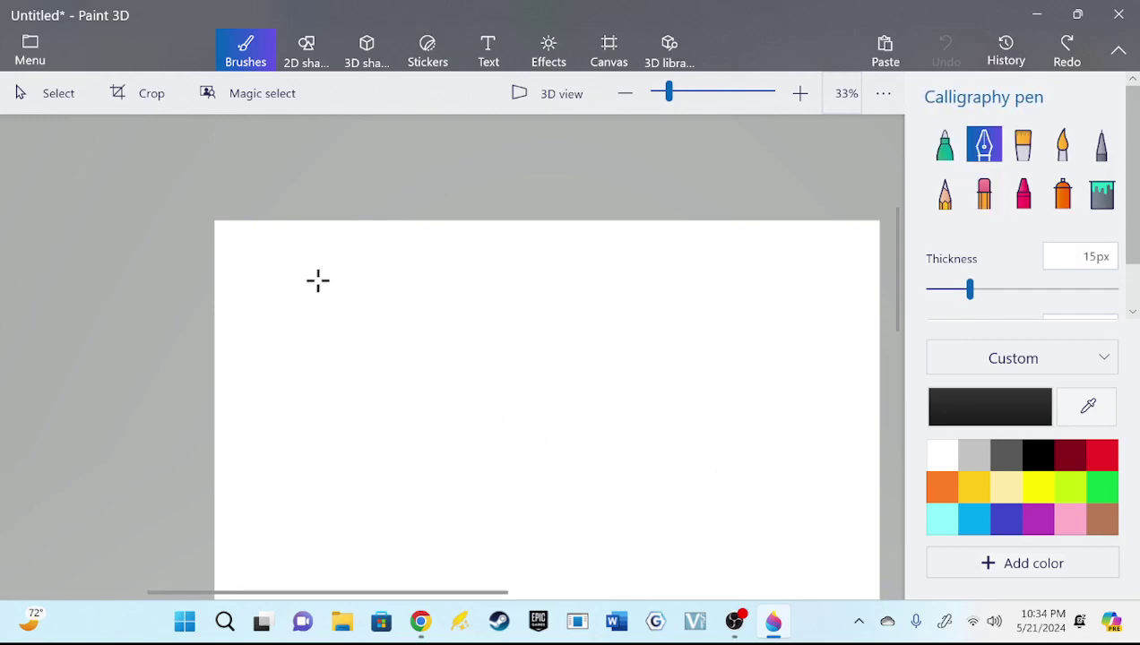
drag(301, 270, 324, 288)
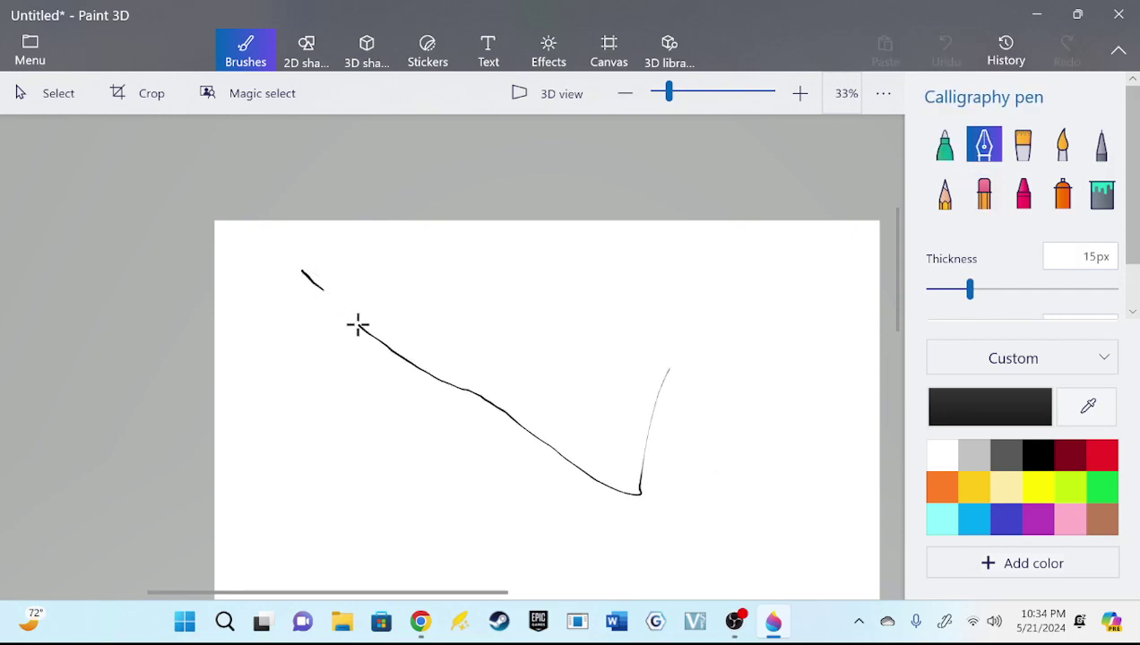
drag(786, 505, 823, 508)
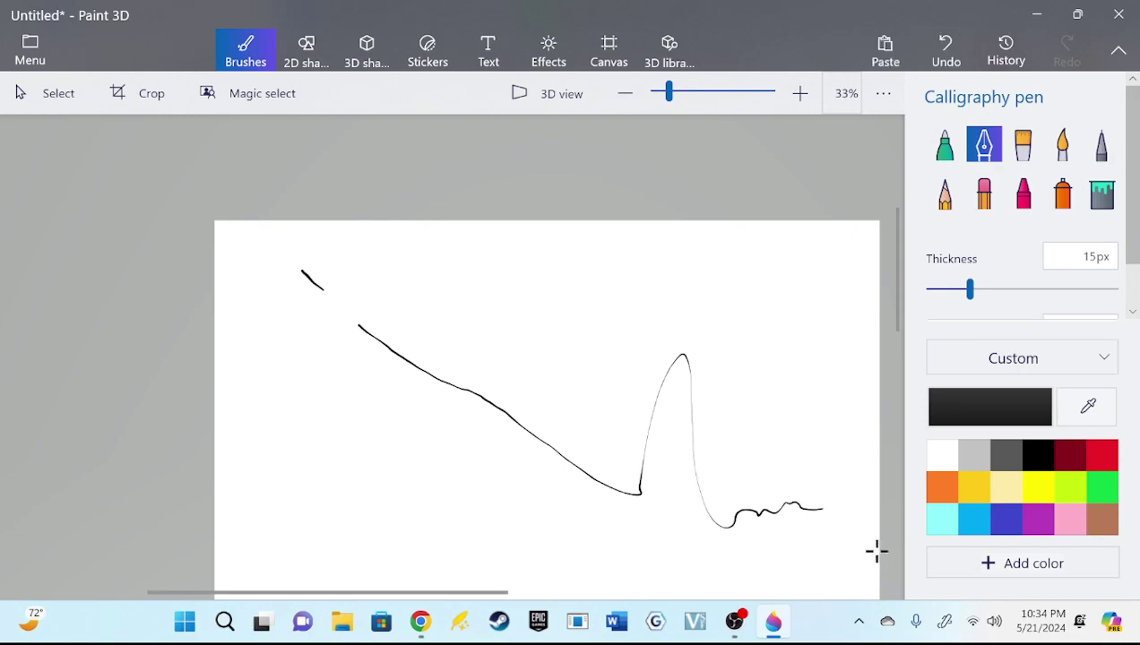
click(945, 53)
click(945, 55)
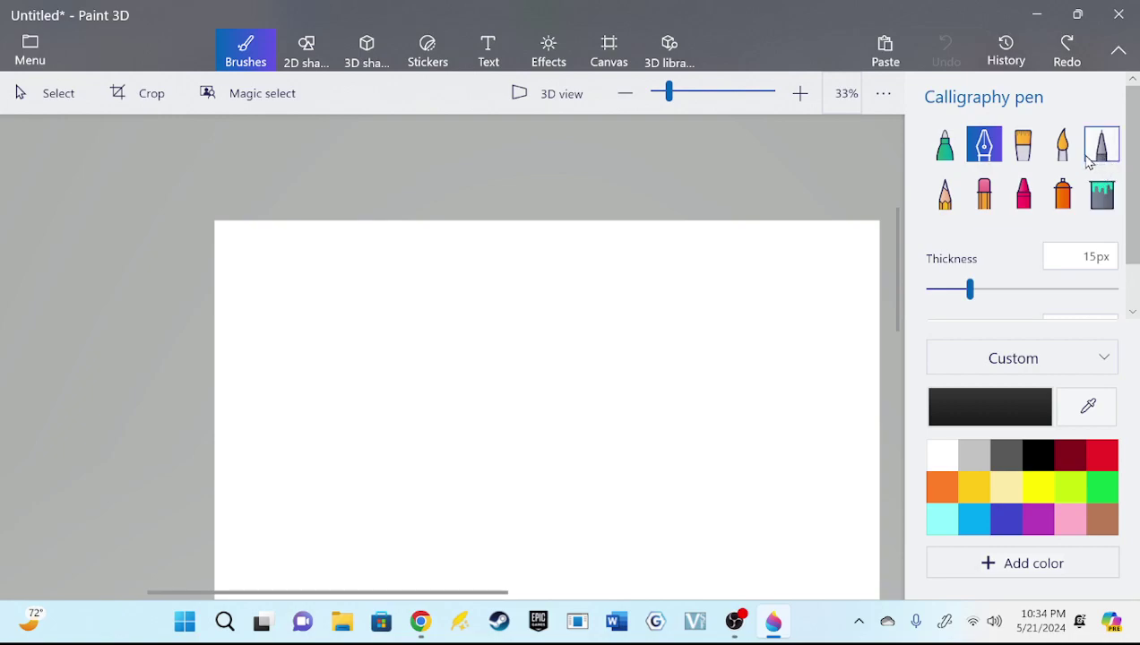
Scribble test strokes with the Pencil at 6px, and more zigzags with its thickness raised to 8px
click(946, 195)
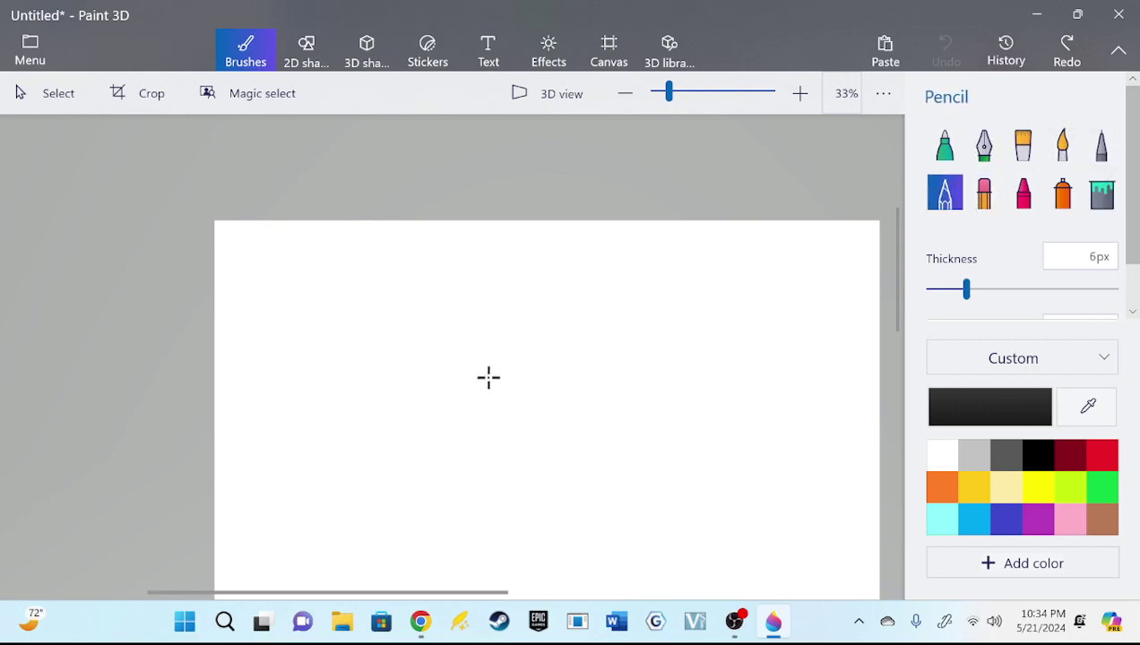
mouse_move(332, 271)
mouse_down()
mouse_move(503, 370)
mouse_move(534, 312)
mouse_move(621, 366)
mouse_move(495, 433)
mouse_move(628, 517)
mouse_move(664, 410)
mouse_move(670, 459)
mouse_move(688, 443)
mouse_move(708, 446)
mouse_move(802, 518)
mouse_up()
drag(966, 288, 1040, 289)
drag(629, 300, 800, 403)
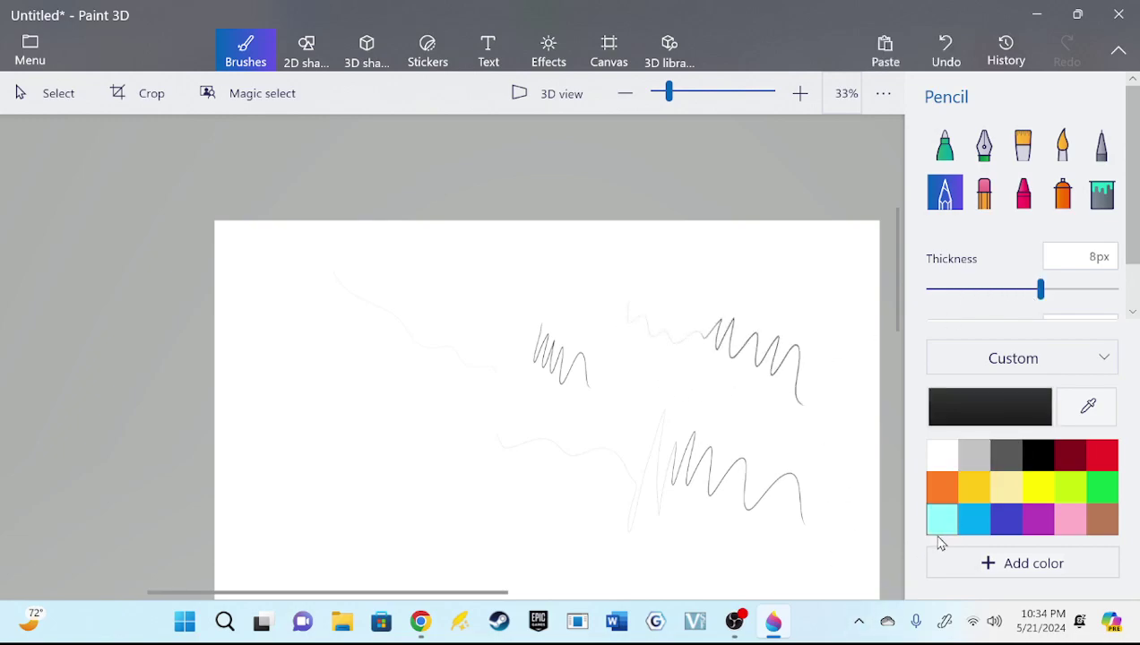
Undo all the Pencil scribbles on the canvas
click(947, 56)
click(947, 57)
click(946, 59)
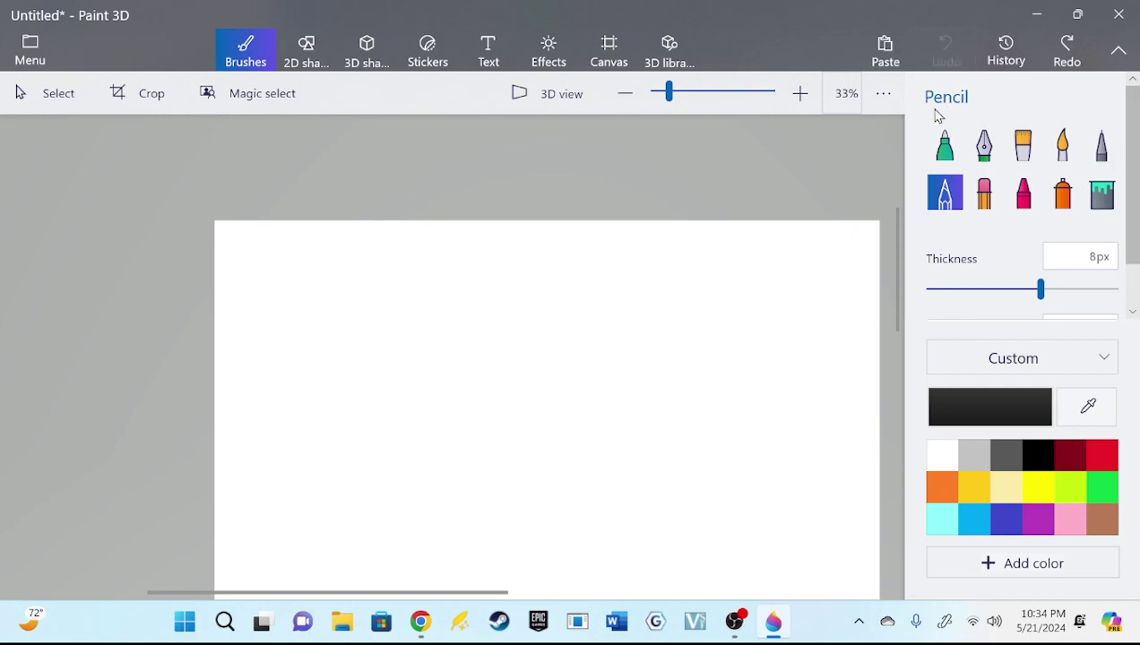
Scribble test strokes with the Crayon at 20px, and heavier ones over them at 84px
click(1023, 194)
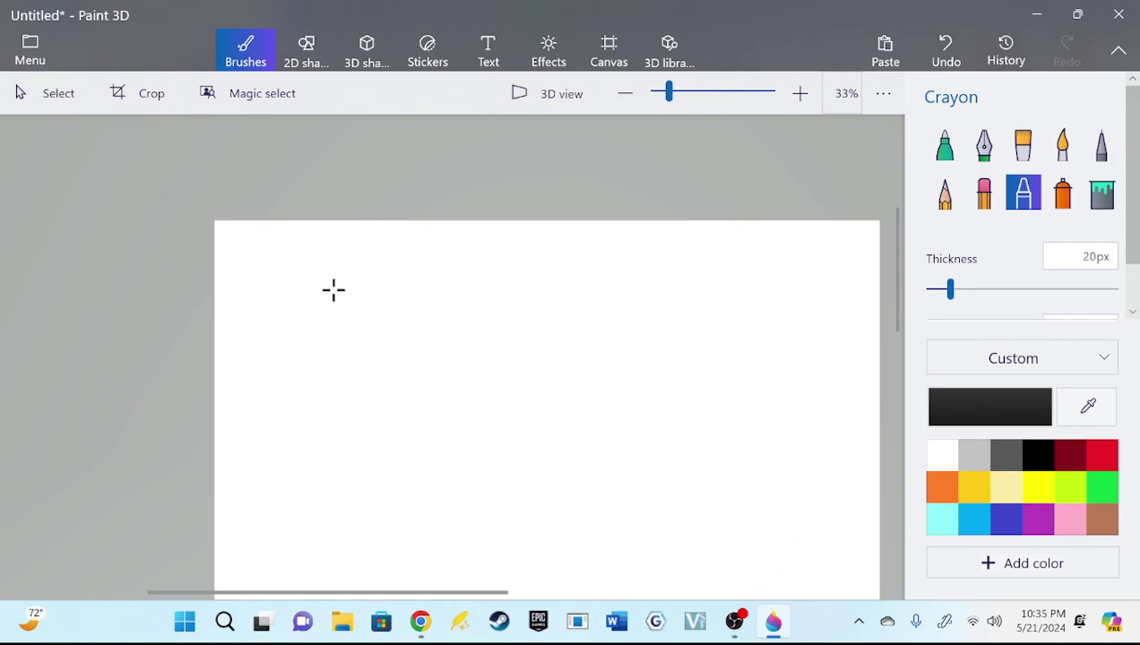
drag(329, 272, 329, 273)
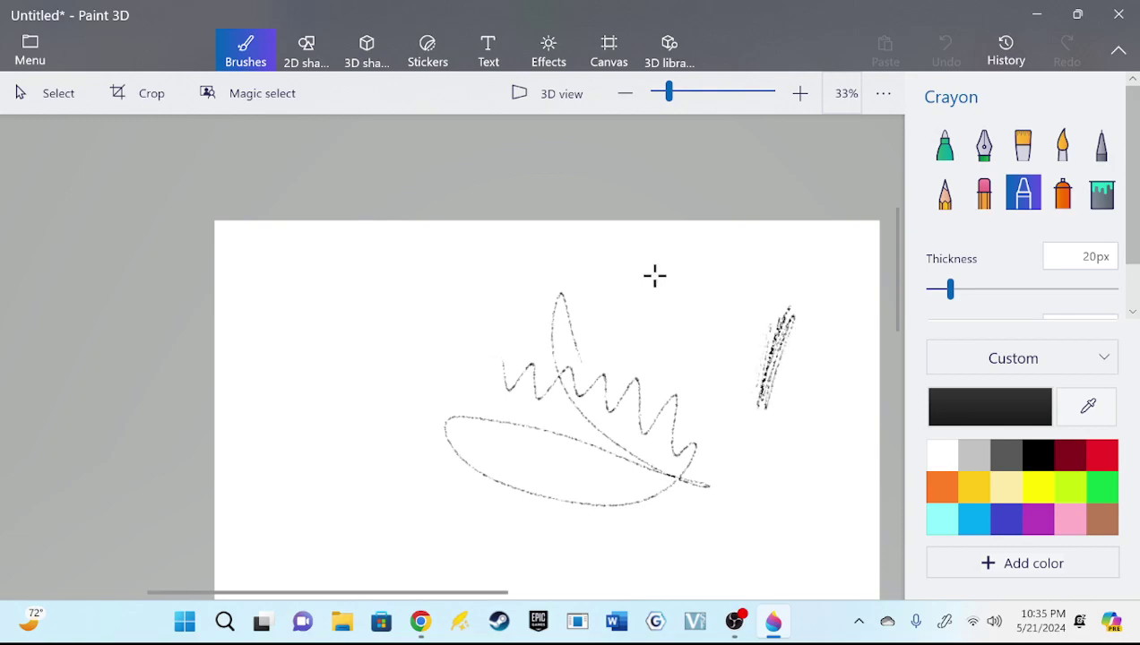
drag(950, 289, 1082, 289)
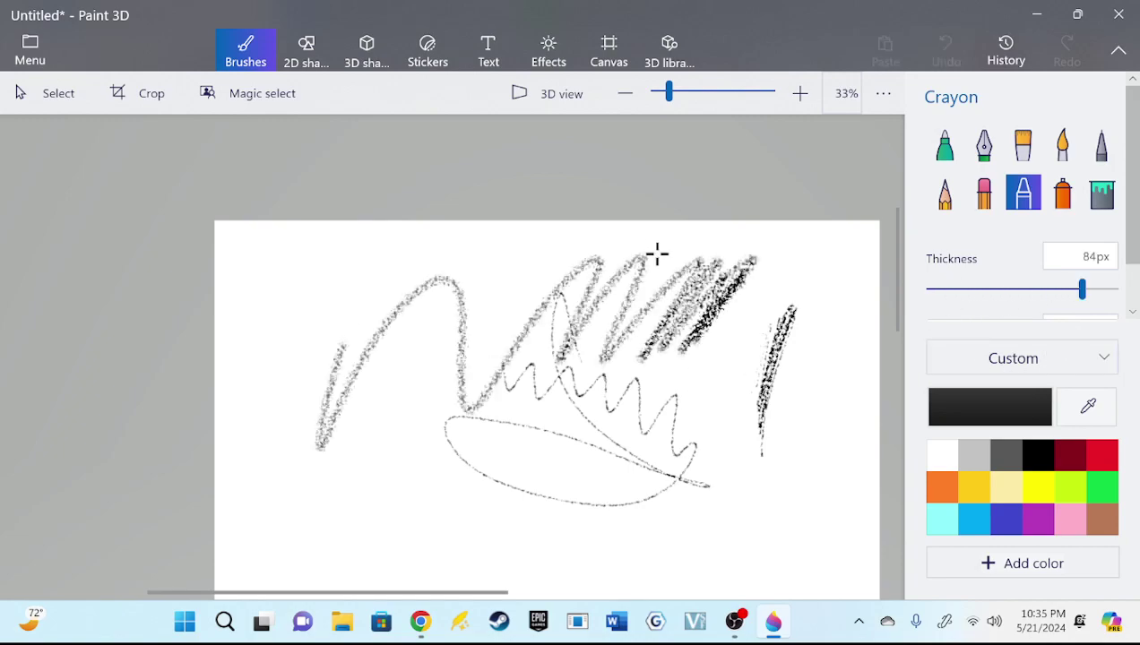
mouse_move(668, 362)
mouse_down()
mouse_move(681, 448)
mouse_move(438, 478)
mouse_move(544, 503)
mouse_up()
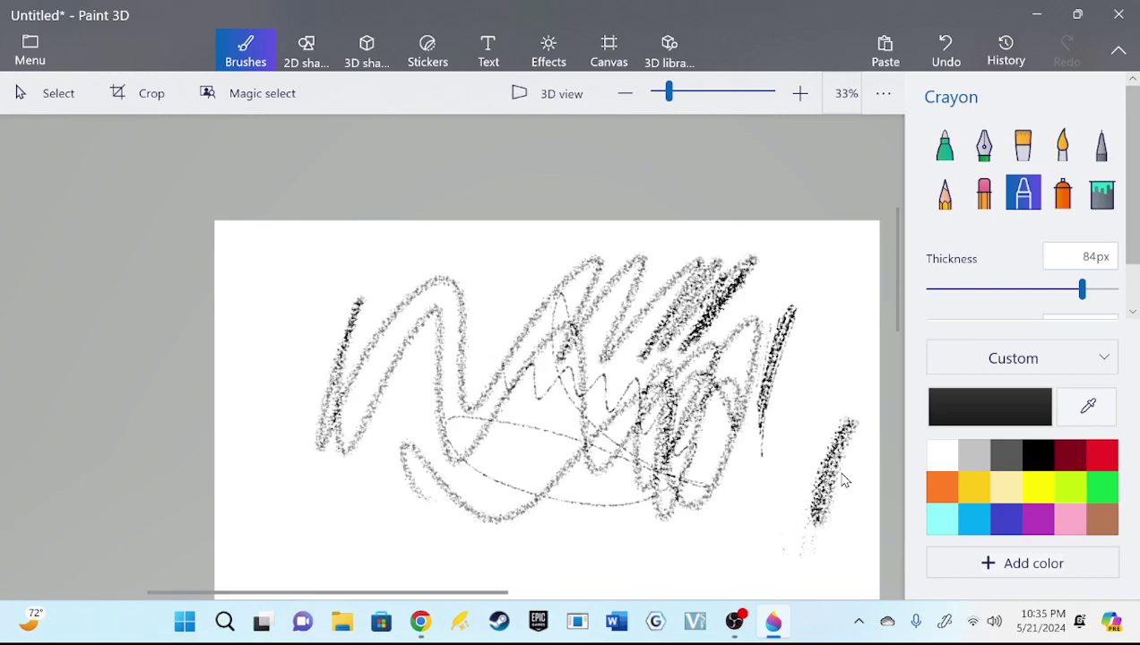
Undo all the Crayon strokes to leave the canvas blank
click(950, 55)
click(952, 57)
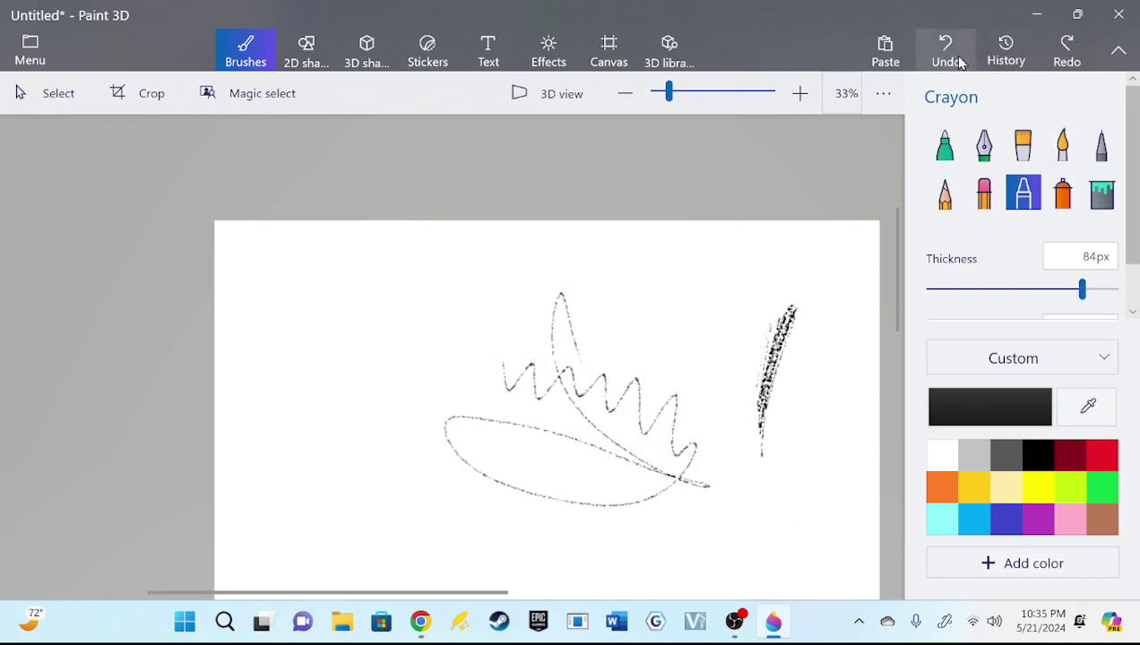
click(955, 58)
click(958, 58)
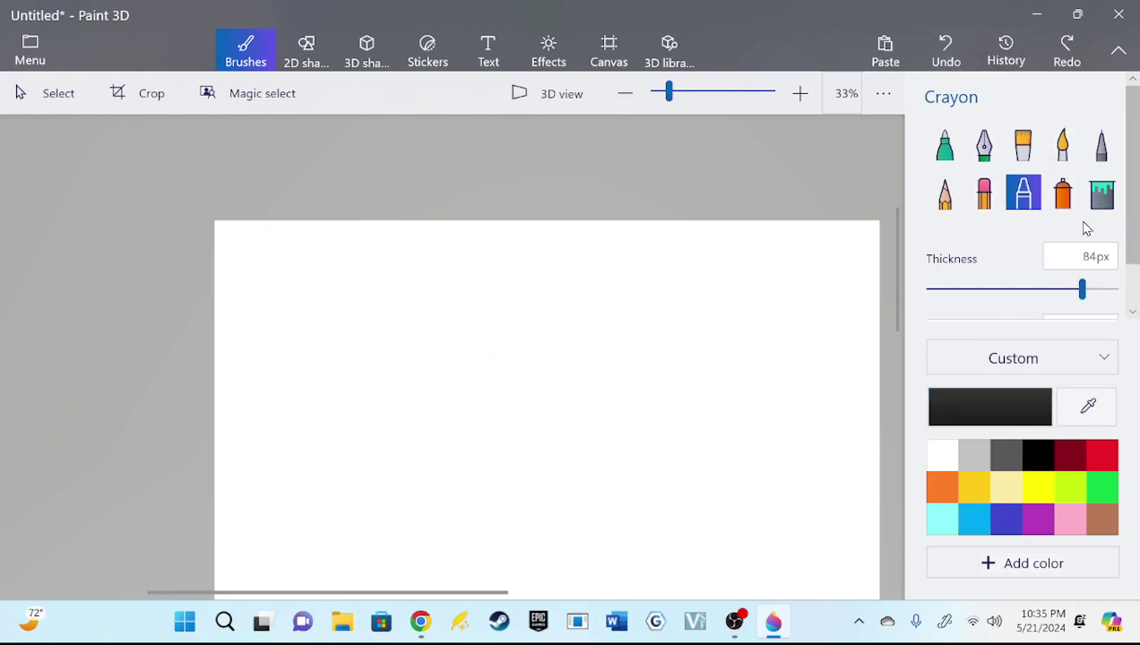
Spray test curves with the Spray can, starting at 75px and increasing the thickness in stages to 300px
click(1063, 204)
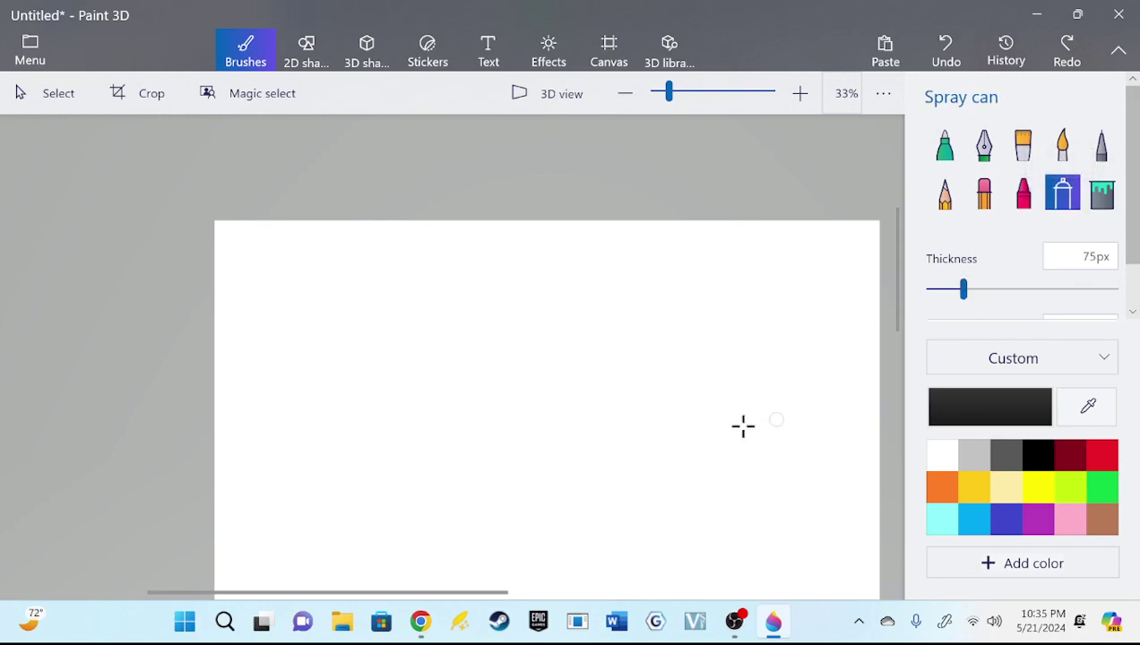
mouse_move(279, 259)
mouse_down()
mouse_move(335, 348)
mouse_move(519, 366)
mouse_move(604, 459)
mouse_move(716, 527)
mouse_move(417, 332)
mouse_move(625, 464)
mouse_move(692, 492)
mouse_up()
drag(964, 290, 1090, 290)
mouse_move(569, 370)
mouse_down()
mouse_move(620, 432)
mouse_move(789, 332)
mouse_move(313, 462)
mouse_move(865, 428)
mouse_up()
mouse_move(1091, 289)
mouse_down()
mouse_move(1050, 294)
mouse_move(1114, 289)
mouse_up()
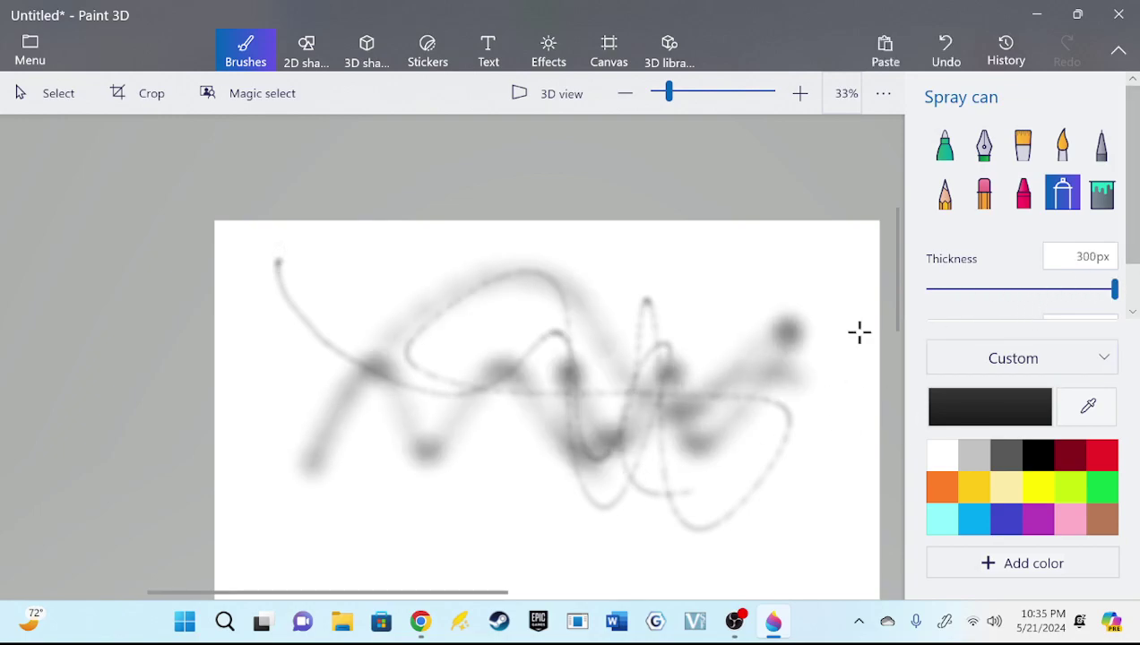
mouse_move(326, 265)
mouse_down()
mouse_move(811, 273)
mouse_move(708, 354)
mouse_move(654, 497)
mouse_move(829, 441)
mouse_up()
Undo all the Spray can strokes on the canvas
click(945, 49)
click(945, 49)
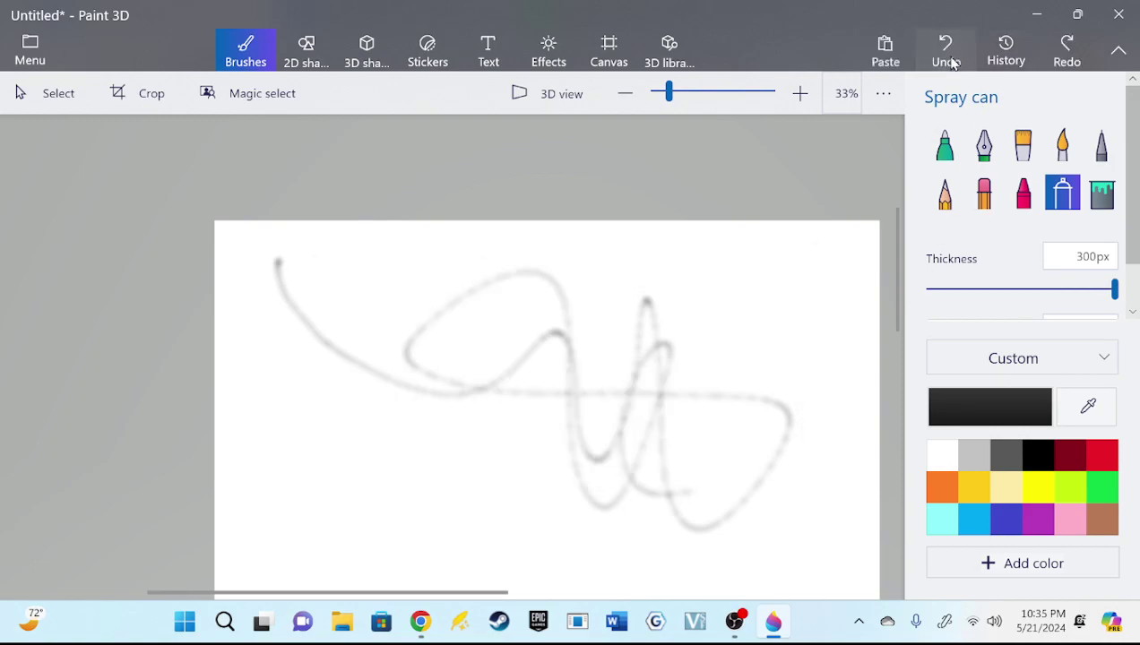
click(945, 49)
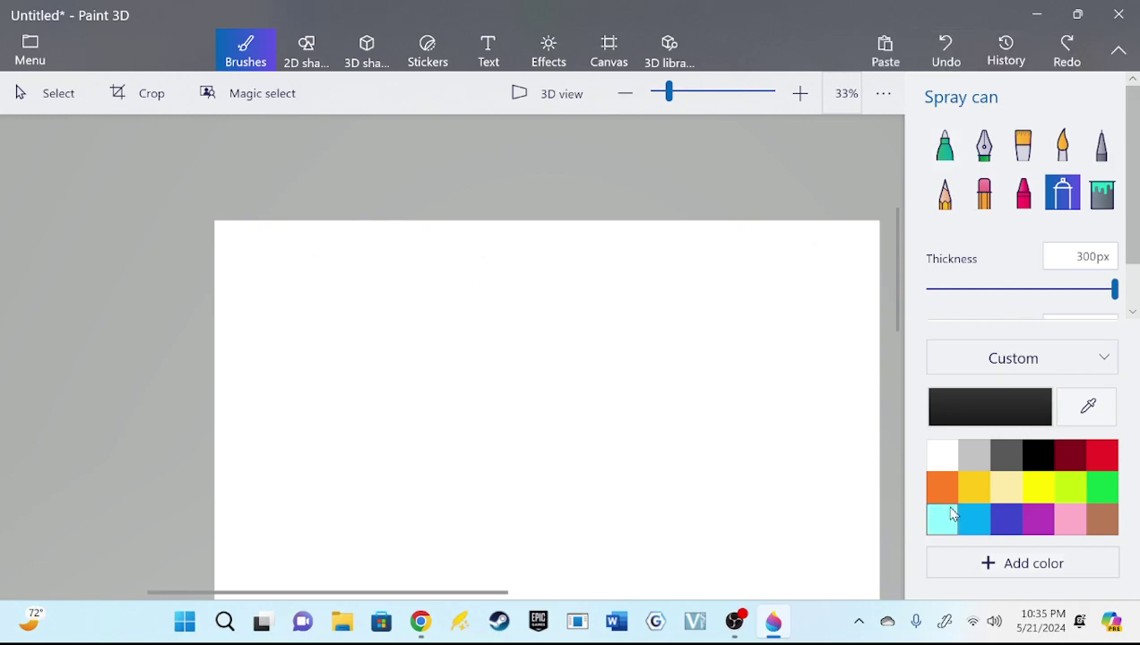
Try filling the whole canvas with black using the Fill tool, check its extent, and undo the fill
click(1102, 199)
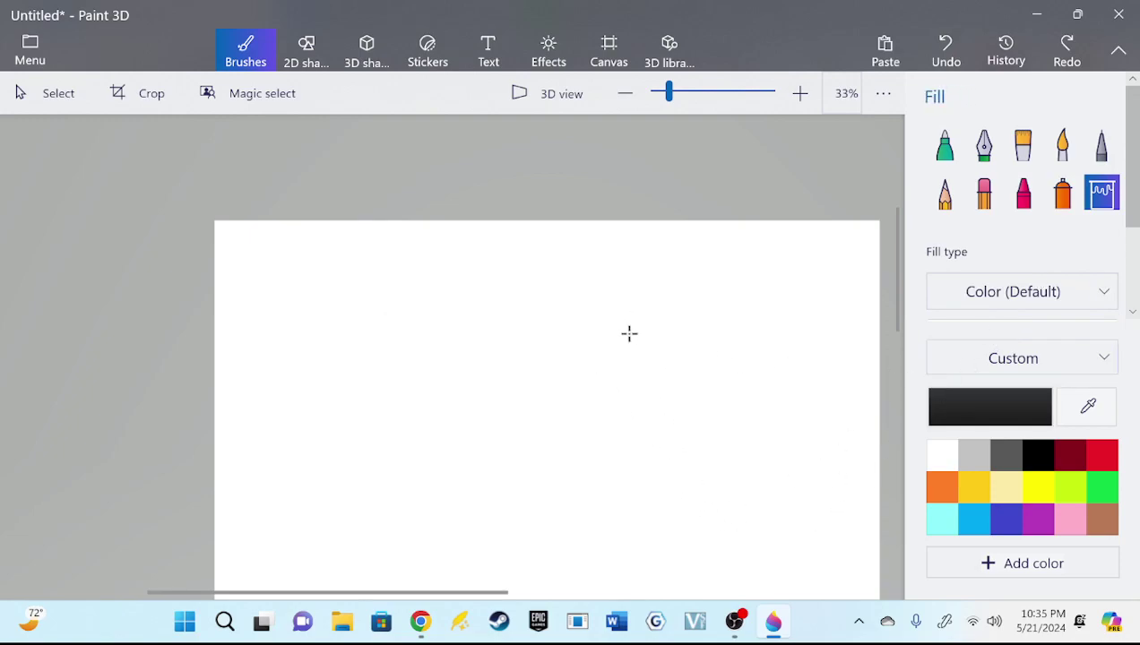
click(773, 368)
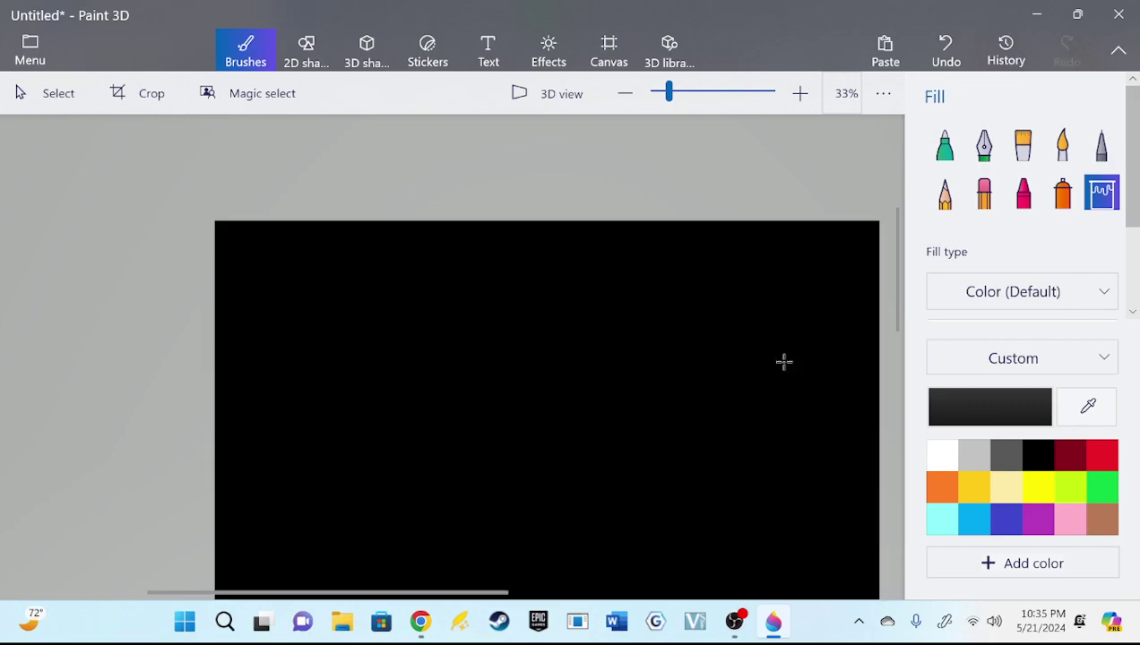
scroll(896, 236, down, 5)
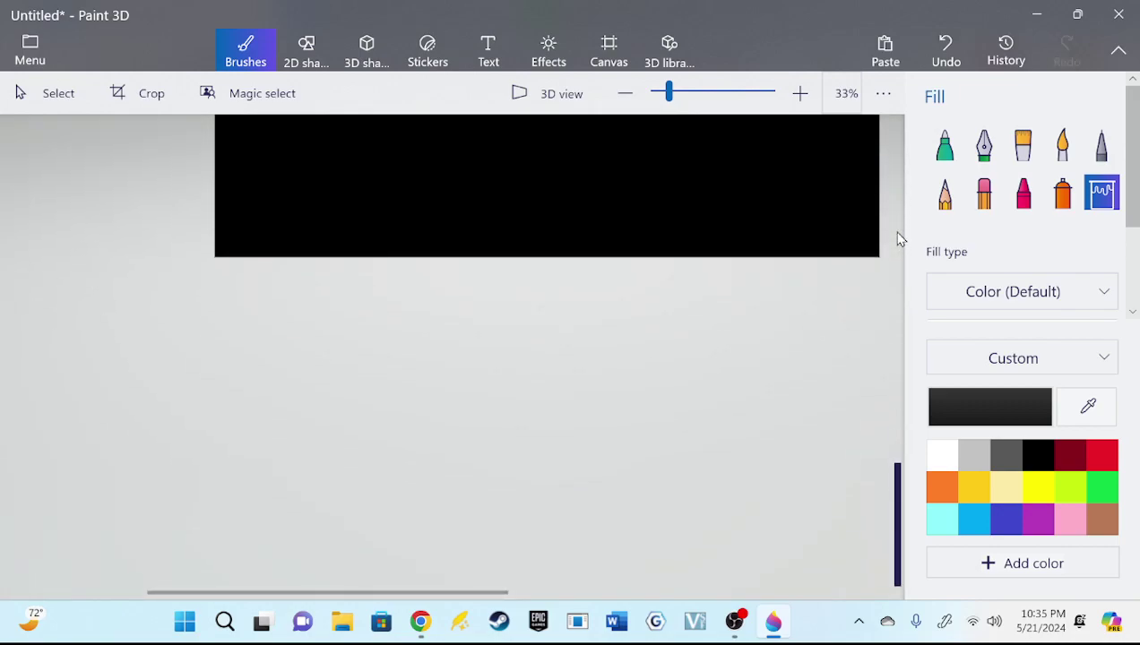
scroll(898, 388, up, 5)
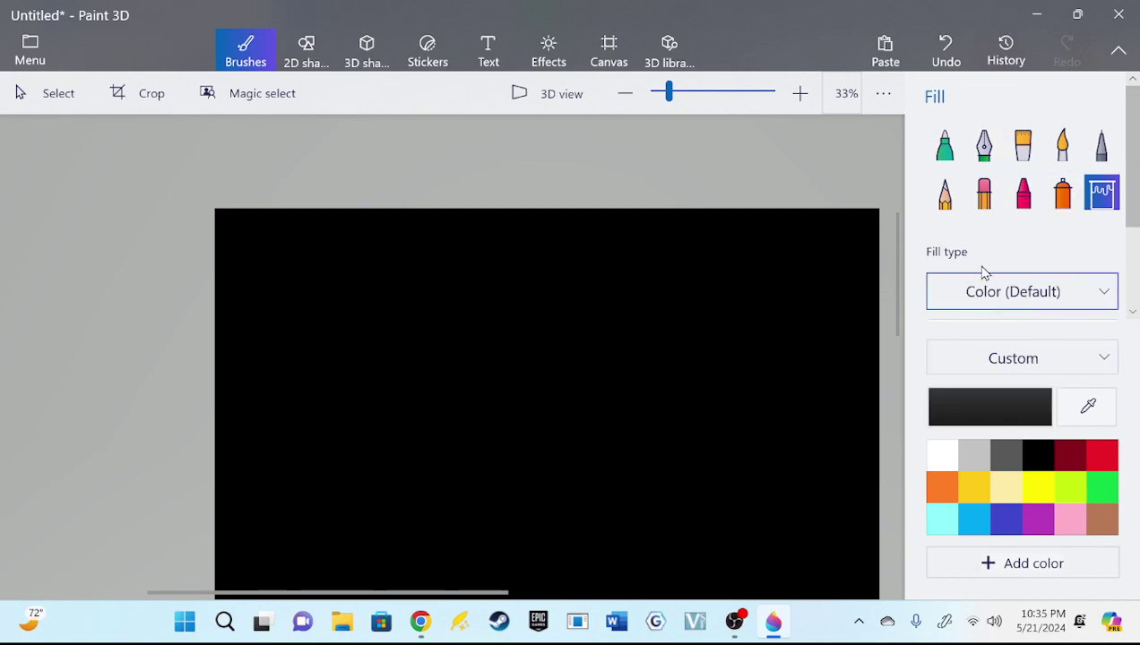
click(946, 49)
click(948, 52)
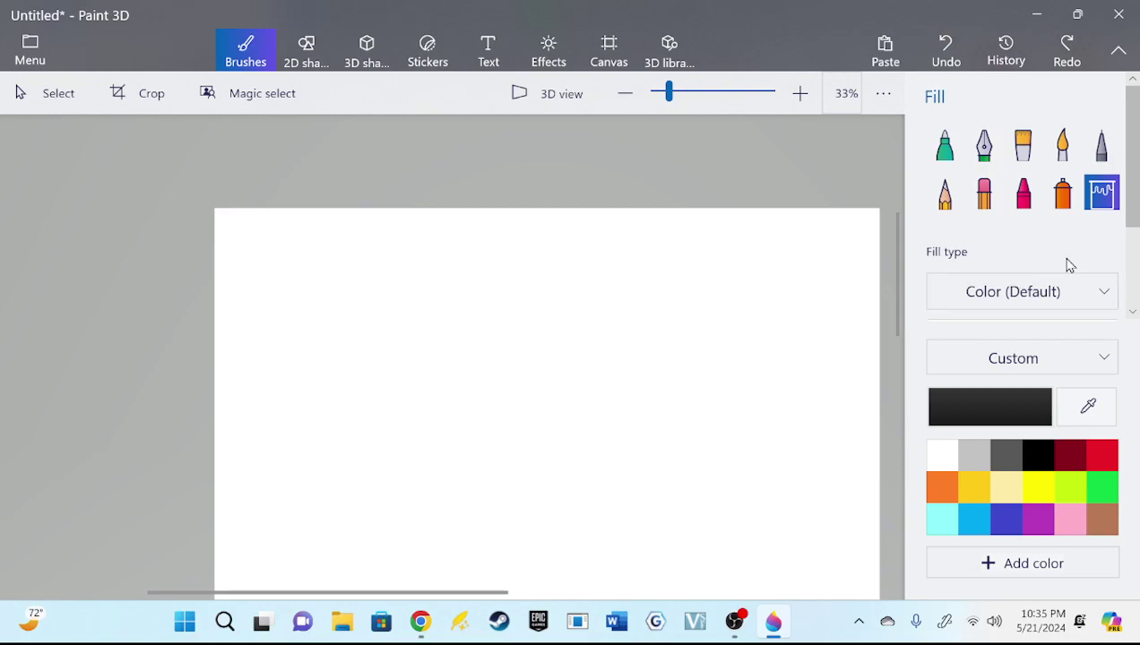
Try the Pixel pen at 47px thickness with a looping scribble across the canvas, and undo it
click(1101, 145)
drag(992, 301, 1015, 289)
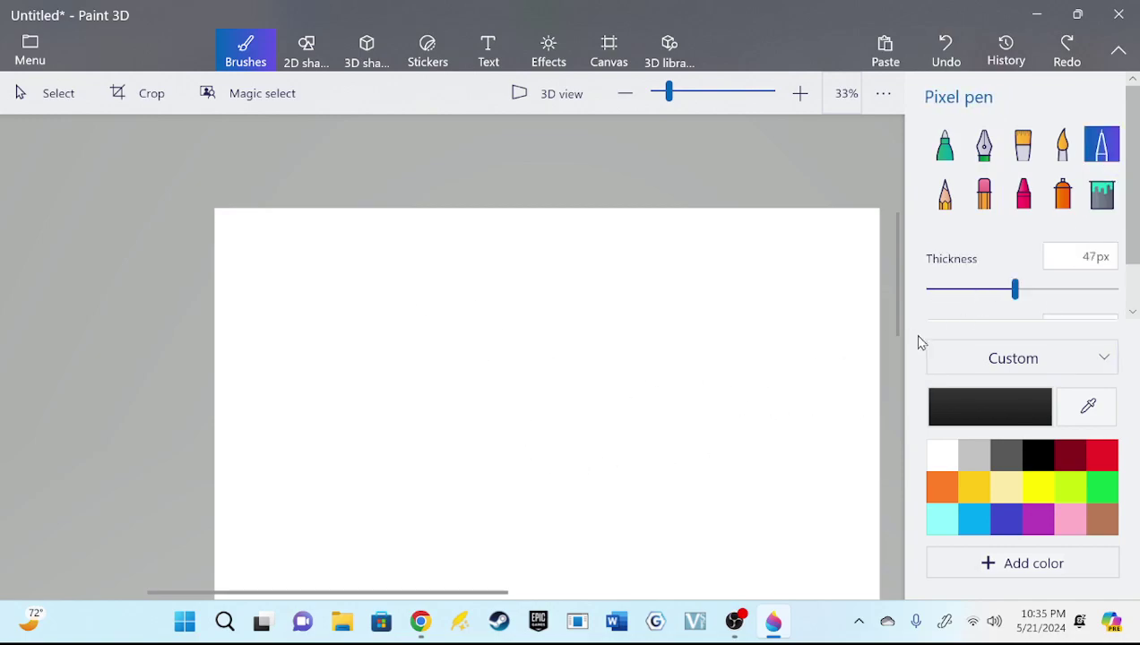
mouse_move(355, 273)
mouse_down()
mouse_move(488, 434)
mouse_move(621, 263)
mouse_move(666, 425)
mouse_move(746, 426)
mouse_move(738, 501)
mouse_move(393, 510)
mouse_move(323, 326)
mouse_move(532, 474)
mouse_move(740, 407)
mouse_move(778, 209)
mouse_move(837, 317)
mouse_move(854, 215)
mouse_move(828, 426)
mouse_move(748, 474)
mouse_move(747, 506)
mouse_up()
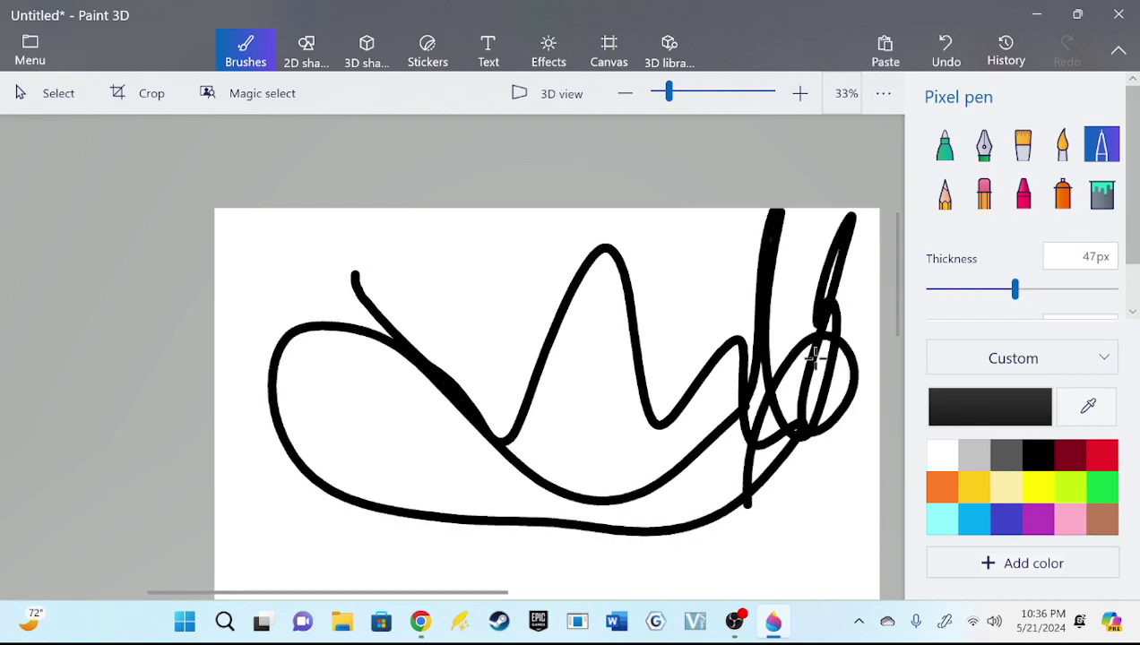
click(946, 49)
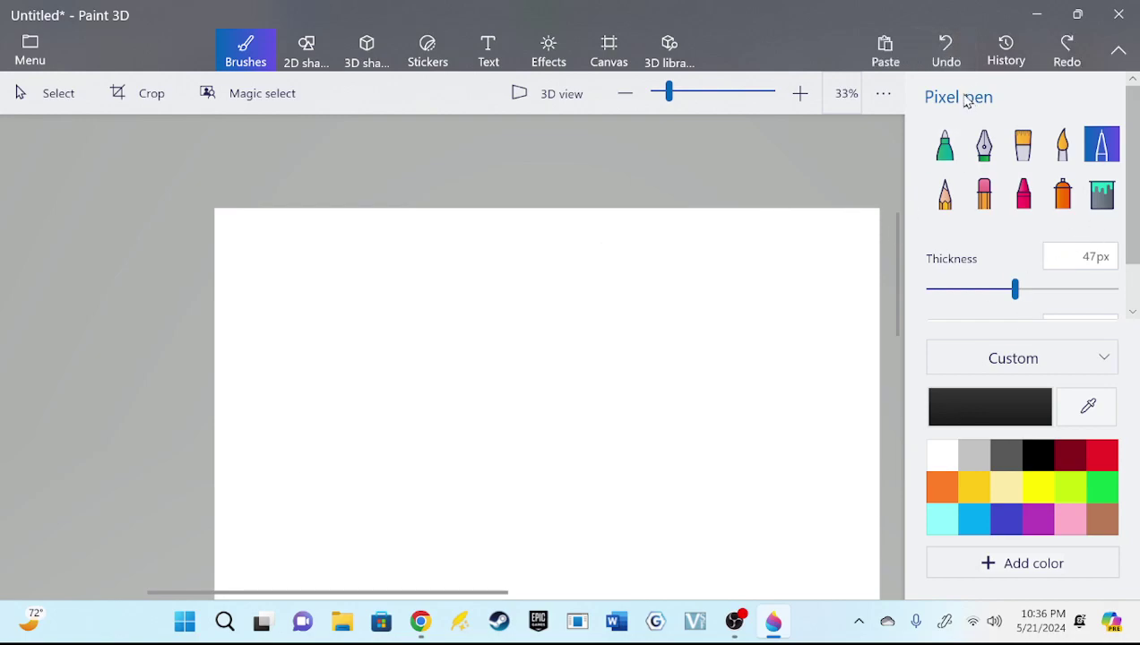
Try the Calligraphy pen at 33px thickness with a winding curve across the canvas, and undo it
click(984, 148)
drag(969, 289, 1073, 288)
mouse_move(368, 270)
mouse_down()
mouse_move(397, 306)
mouse_move(443, 331)
mouse_up()
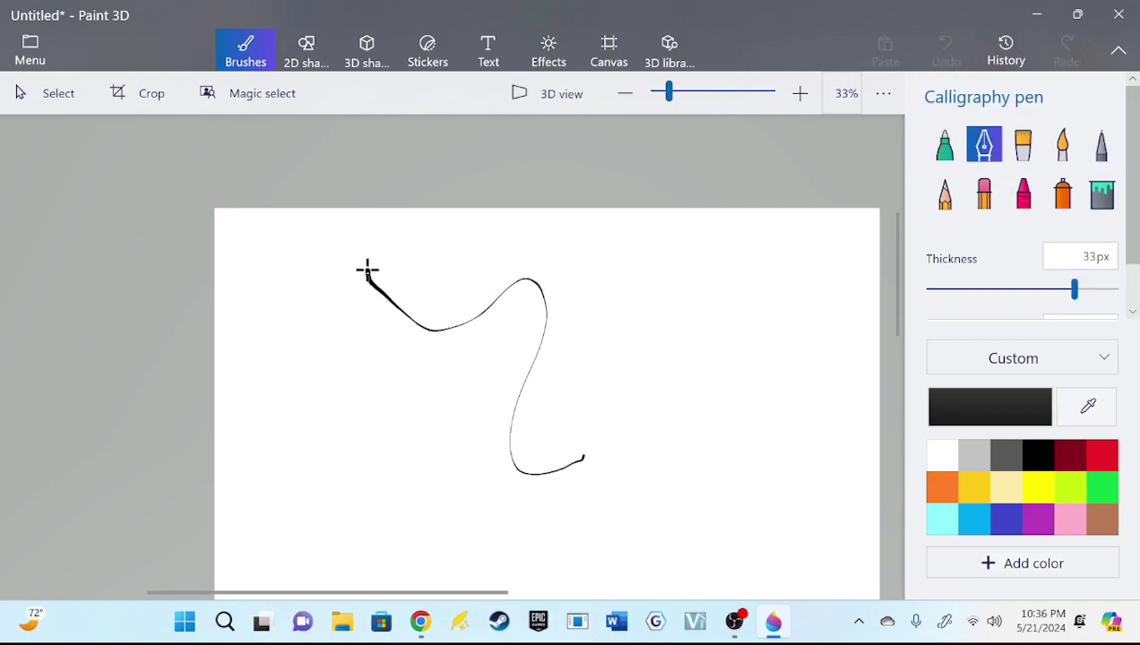
drag(615, 345, 636, 325)
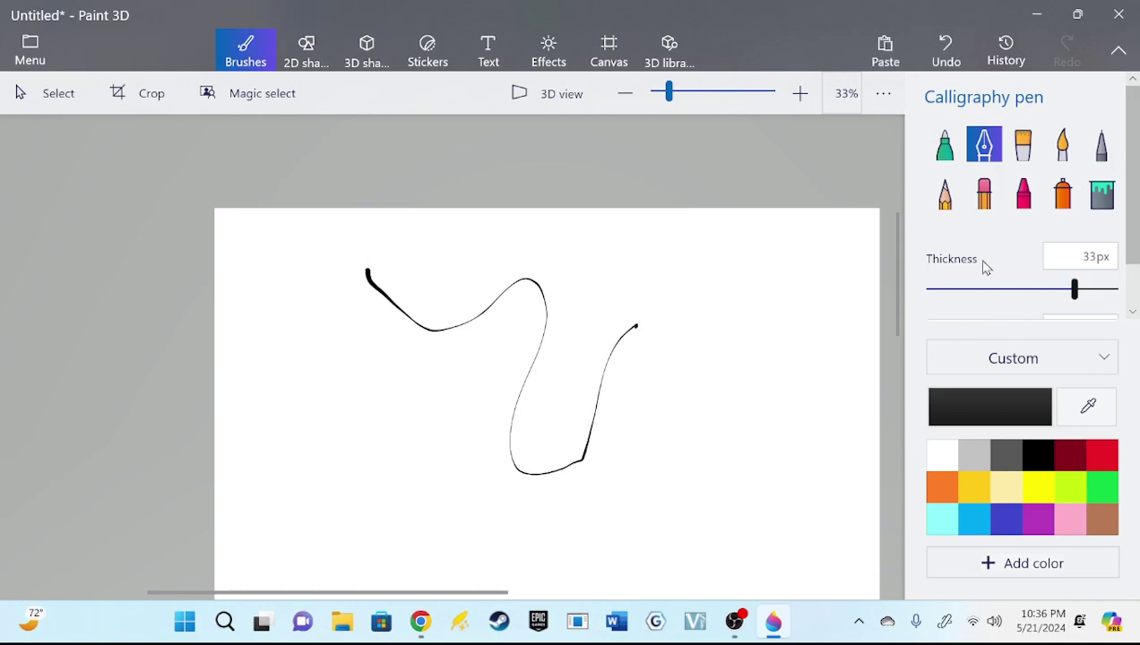
click(945, 50)
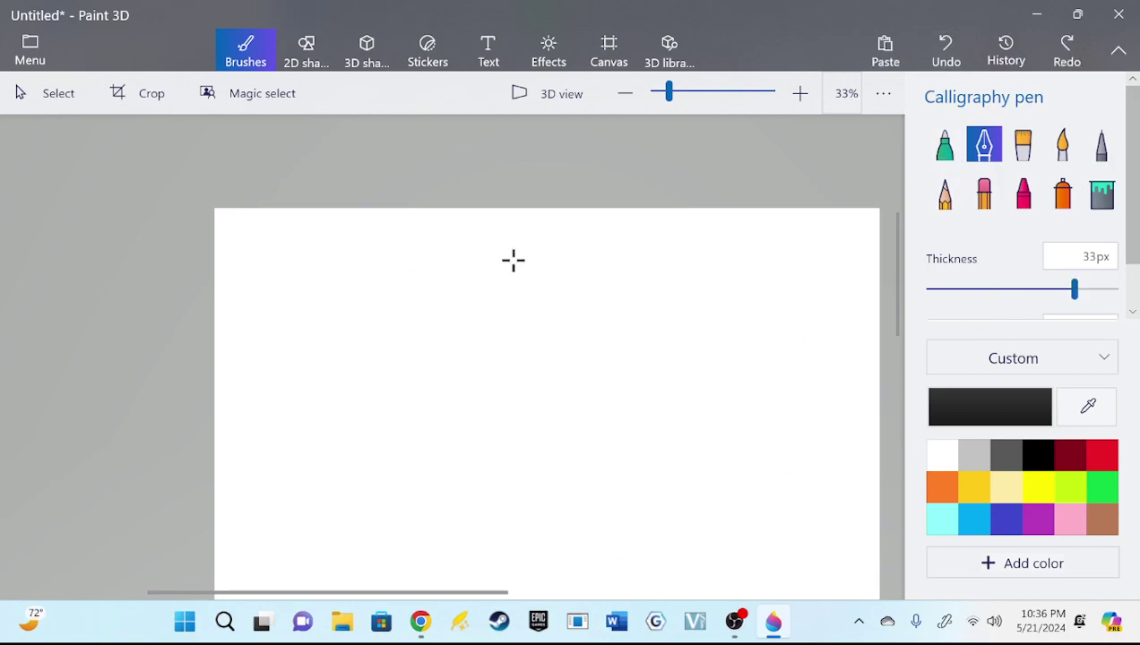
Handwrite two words with long looping flourishes near the canvas's upper edge using the Calligraphy pen at 33px
drag(344, 223, 423, 315)
mouse_move(346, 255)
mouse_down()
mouse_move(404, 250)
mouse_move(411, 209)
mouse_move(461, 221)
mouse_move(404, 326)
mouse_move(441, 342)
mouse_move(564, 317)
mouse_up()
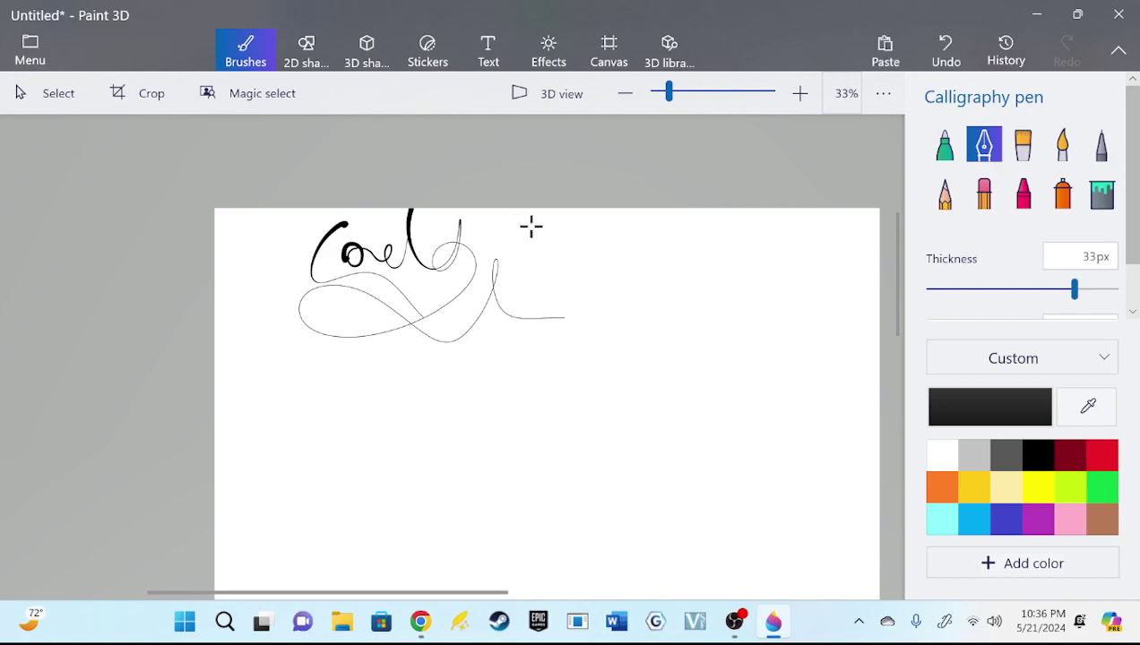
drag(540, 225, 606, 270)
mouse_move(542, 241)
mouse_down()
mouse_move(688, 248)
mouse_move(491, 268)
mouse_move(795, 287)
mouse_move(1084, 341)
mouse_up()
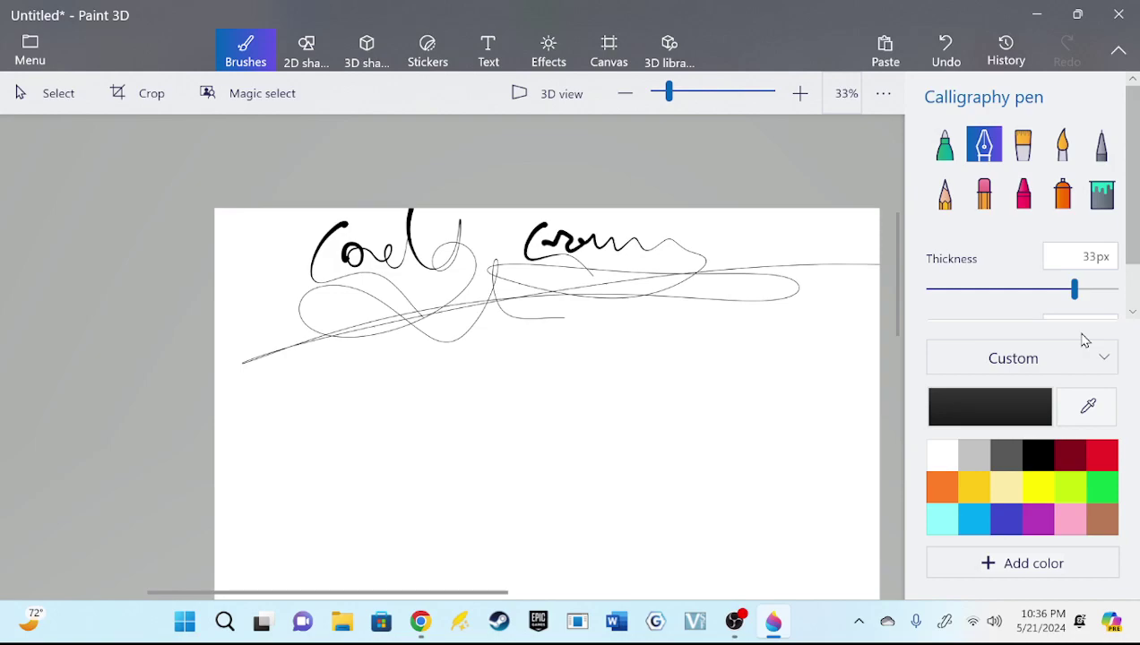
Undo all the handwritten words and flourishes on the canvas
click(948, 55)
click(948, 56)
click(948, 56)
click(948, 56)
click(950, 58)
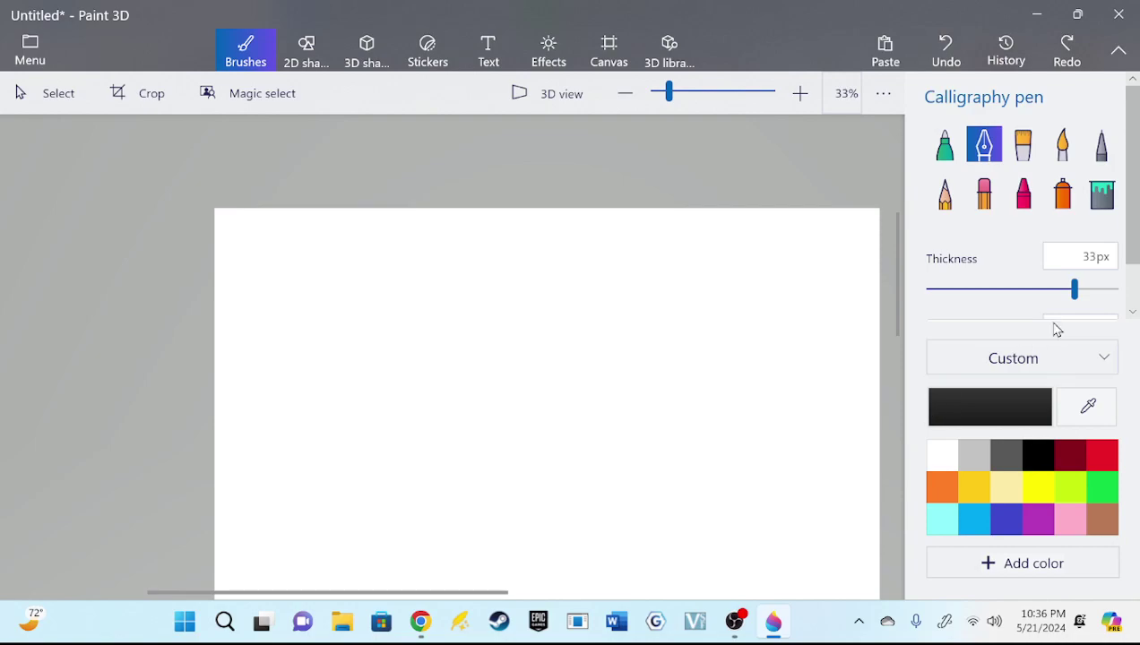
Try the Calligraphy pen at 40px with a large U-shaped curve and smaller strokes beside it, and undo them
drag(1072, 288, 1113, 289)
mouse_move(338, 268)
mouse_down()
mouse_move(355, 421)
mouse_move(397, 485)
mouse_move(440, 484)
mouse_move(460, 412)
mouse_move(467, 283)
mouse_up()
mouse_move(497, 266)
mouse_down()
mouse_move(508, 320)
mouse_move(526, 303)
mouse_up()
mouse_move(498, 350)
mouse_down()
mouse_move(531, 419)
mouse_move(565, 367)
mouse_up()
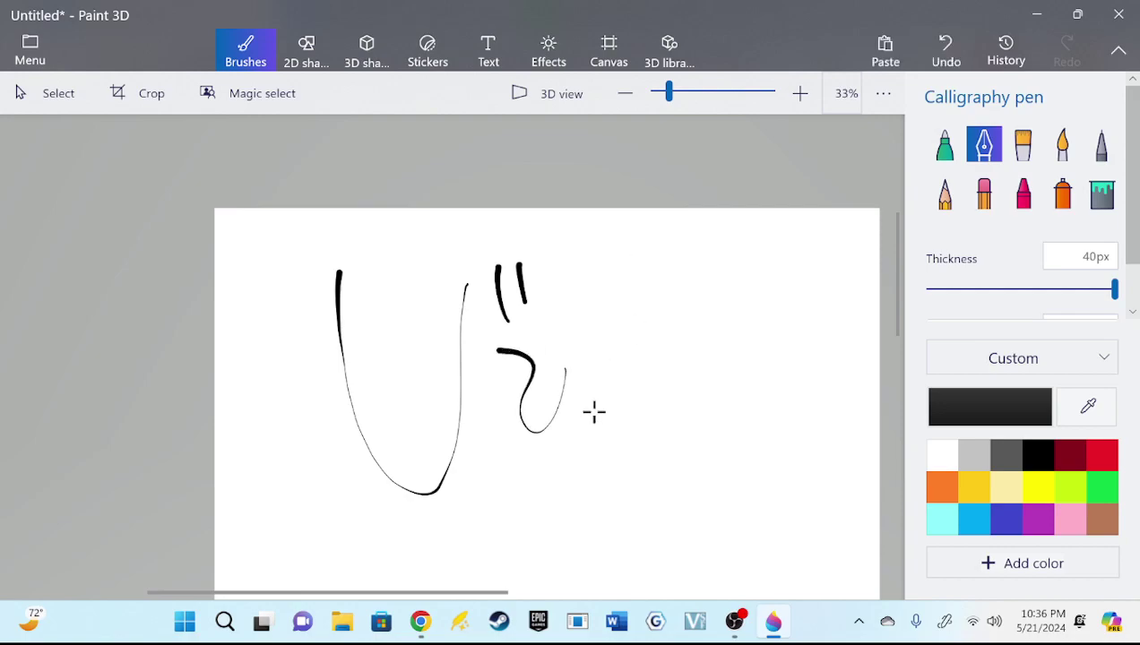
click(942, 59)
click(941, 59)
click(942, 59)
click(942, 59)
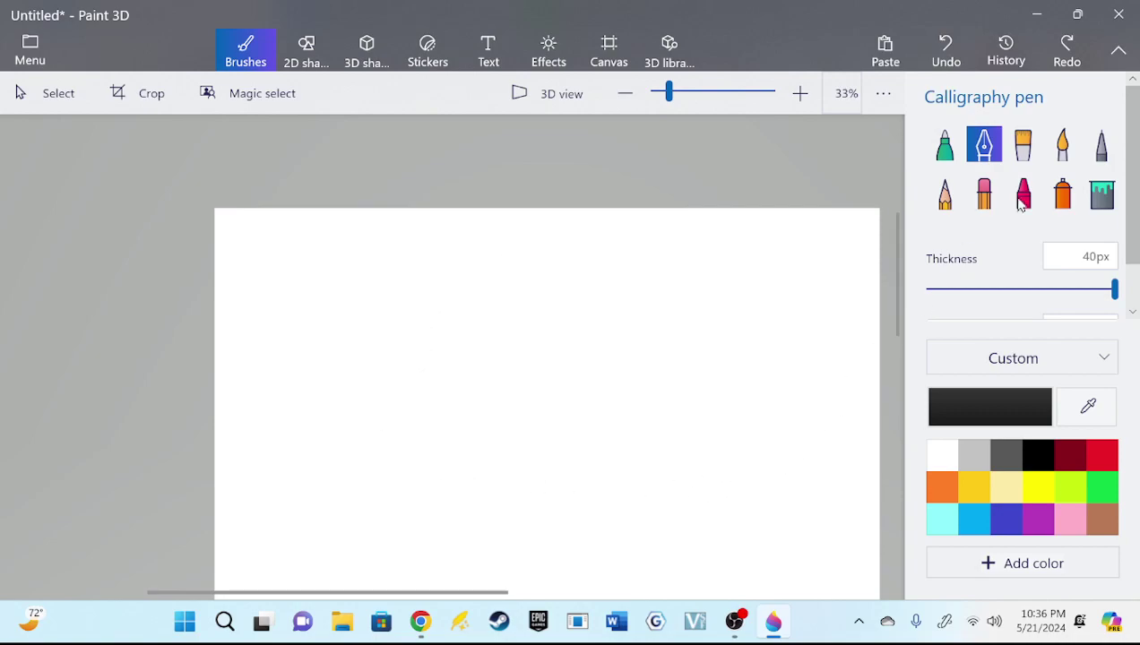
Test the Watercolor brush with a winding curve and straight strokes at 50px, plus another stroke at 177px
click(1062, 146)
mouse_move(443, 266)
mouse_down()
mouse_move(456, 375)
mouse_move(508, 456)
mouse_move(543, 381)
mouse_move(601, 319)
mouse_move(654, 524)
mouse_up()
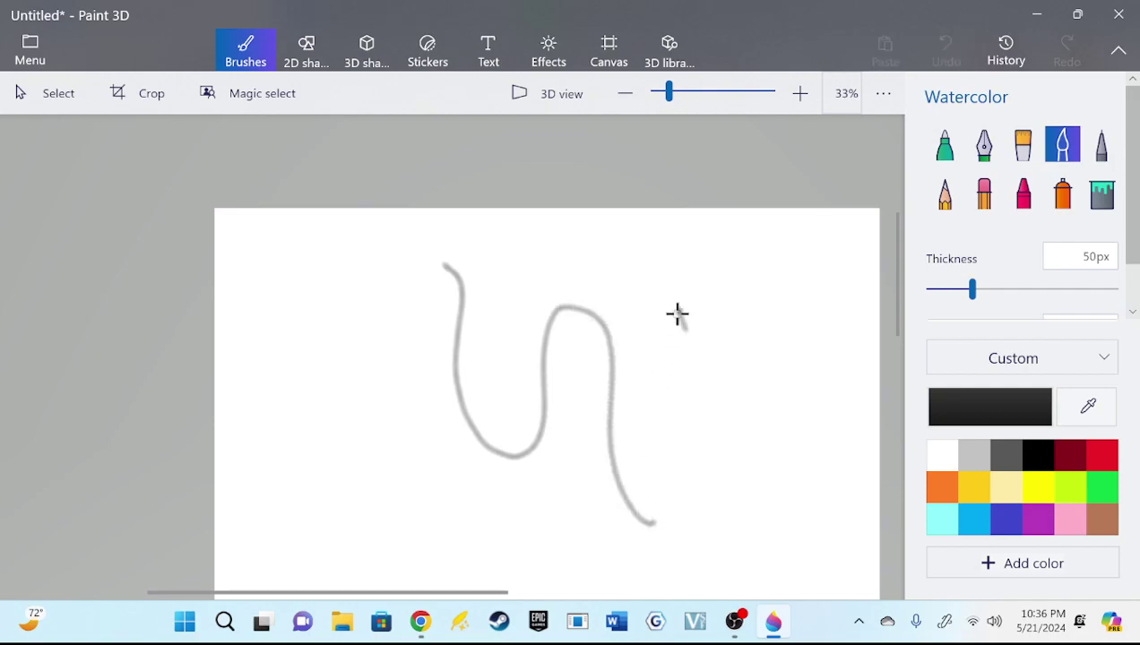
drag(677, 313, 752, 510)
mouse_move(746, 268)
mouse_down()
mouse_move(774, 470)
mouse_move(817, 433)
mouse_move(833, 308)
mouse_move(798, 501)
mouse_up()
drag(972, 288, 1092, 289)
mouse_move(377, 306)
mouse_down()
mouse_move(439, 484)
mouse_move(497, 505)
mouse_move(488, 319)
mouse_move(566, 435)
mouse_move(656, 521)
mouse_up()
Undo all the Watercolor strokes on the canvas
click(950, 59)
click(950, 59)
click(950, 59)
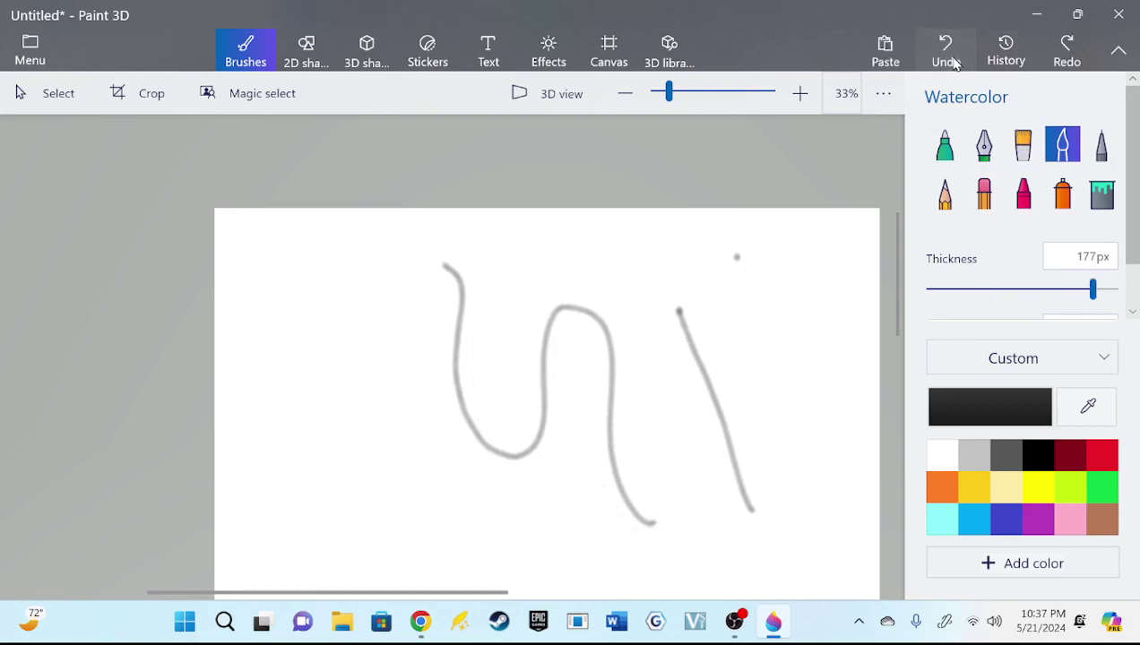
click(950, 59)
click(949, 59)
click(950, 59)
Test the Oil brush at 50px with U-shaped curves, short dashes, a long wavy line and a zigzag
click(1022, 144)
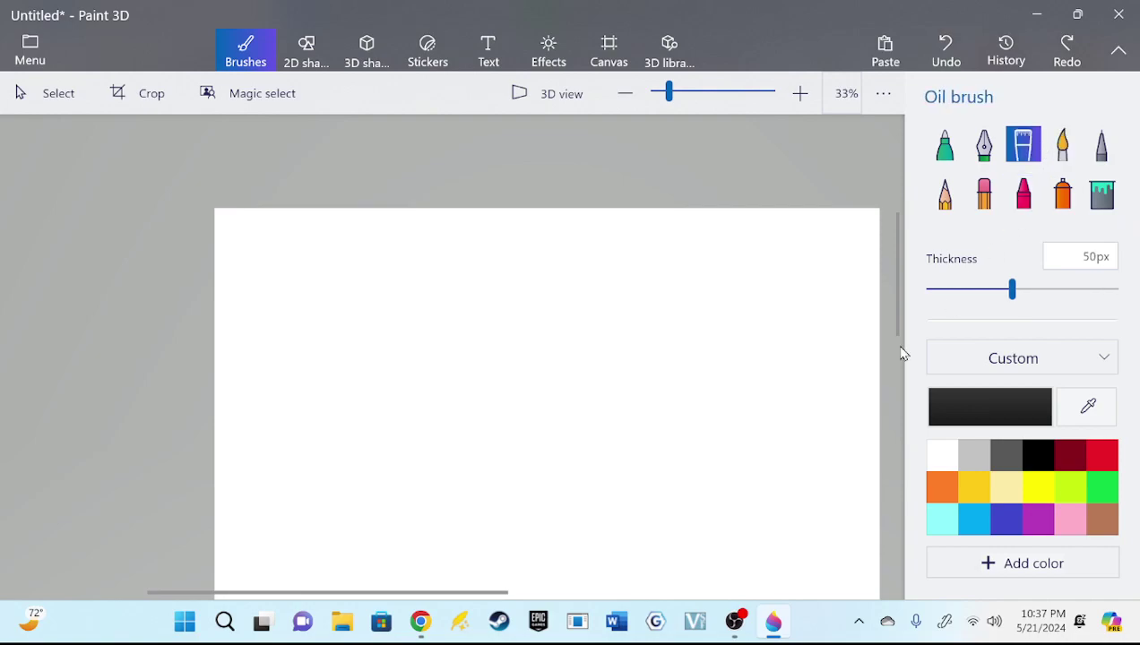
mouse_move(353, 262)
mouse_down()
mouse_move(435, 459)
mouse_move(509, 518)
mouse_move(586, 417)
mouse_move(655, 251)
mouse_up()
mouse_move(655, 341)
mouse_down()
mouse_move(760, 459)
mouse_move(782, 287)
mouse_up()
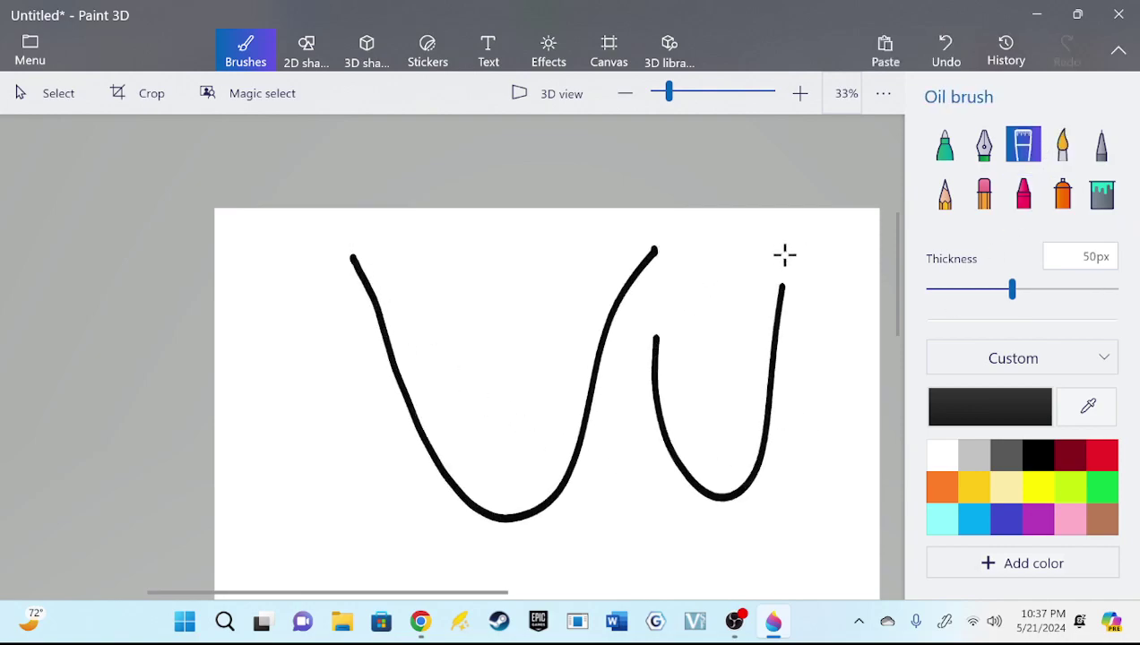
drag(404, 264, 468, 265)
drag(792, 256, 819, 258)
mouse_move(348, 351)
mouse_down()
mouse_move(464, 373)
mouse_move(641, 355)
mouse_move(708, 439)
mouse_move(765, 558)
mouse_move(846, 474)
mouse_move(840, 435)
mouse_up()
drag(330, 396, 585, 490)
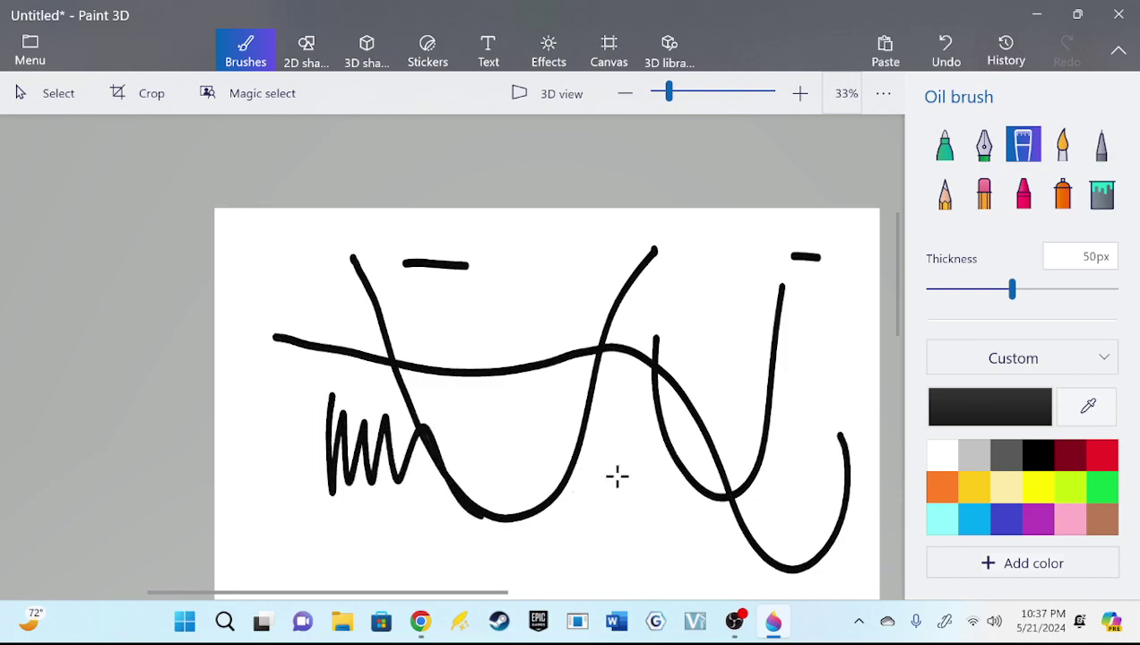
Undo all the Oil brush test strokes until the canvas is blank
click(946, 52)
click(946, 52)
click(948, 54)
click(948, 54)
click(948, 55)
click(948, 55)
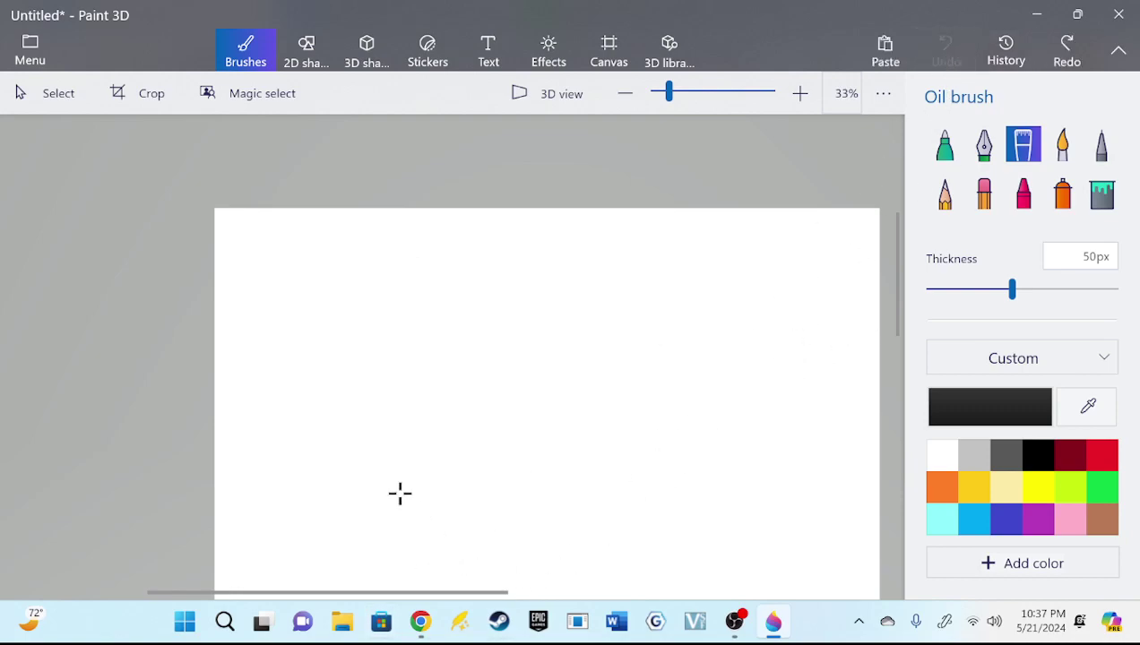
Draw a round cartoon head with dot eyes, a smiling mouth and a nose using the Oil brush at 50px
mouse_move(471, 288)
mouse_down()
mouse_move(390, 342)
mouse_move(425, 515)
mouse_move(640, 458)
mouse_move(565, 307)
mouse_move(464, 288)
mouse_up()
click(425, 355)
drag(439, 446, 548, 436)
click(547, 333)
mouse_move(490, 364)
mouse_down()
mouse_move(470, 417)
mouse_move(559, 413)
mouse_up()
click(542, 416)
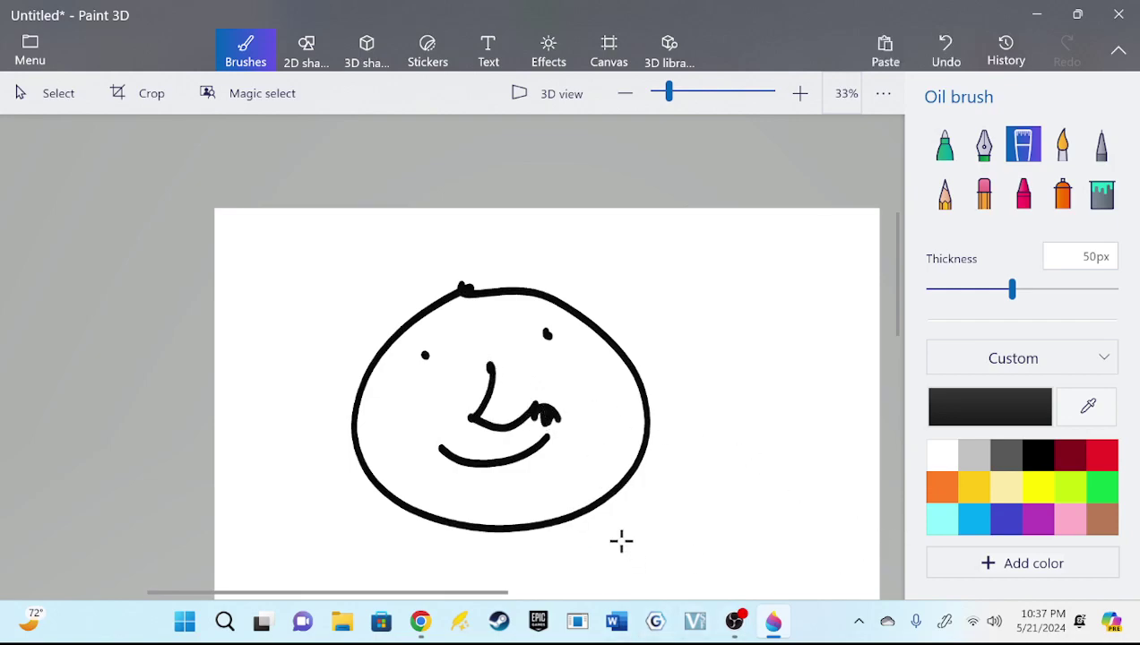
Add a chin mark, two curved eyebrows and a tuft of hair to the cartoon head
drag(490, 499, 505, 527)
drag(534, 314, 571, 344)
drag(439, 322, 390, 361)
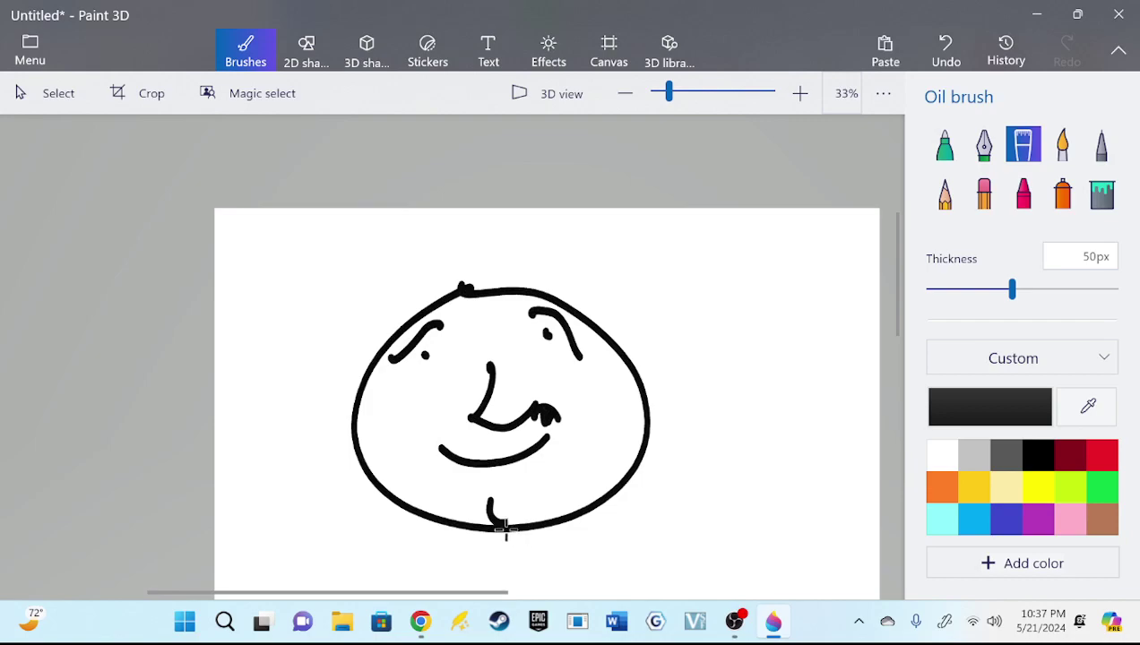
mouse_move(468, 283)
mouse_down()
mouse_move(470, 224)
mouse_move(522, 230)
mouse_move(553, 253)
mouse_up()
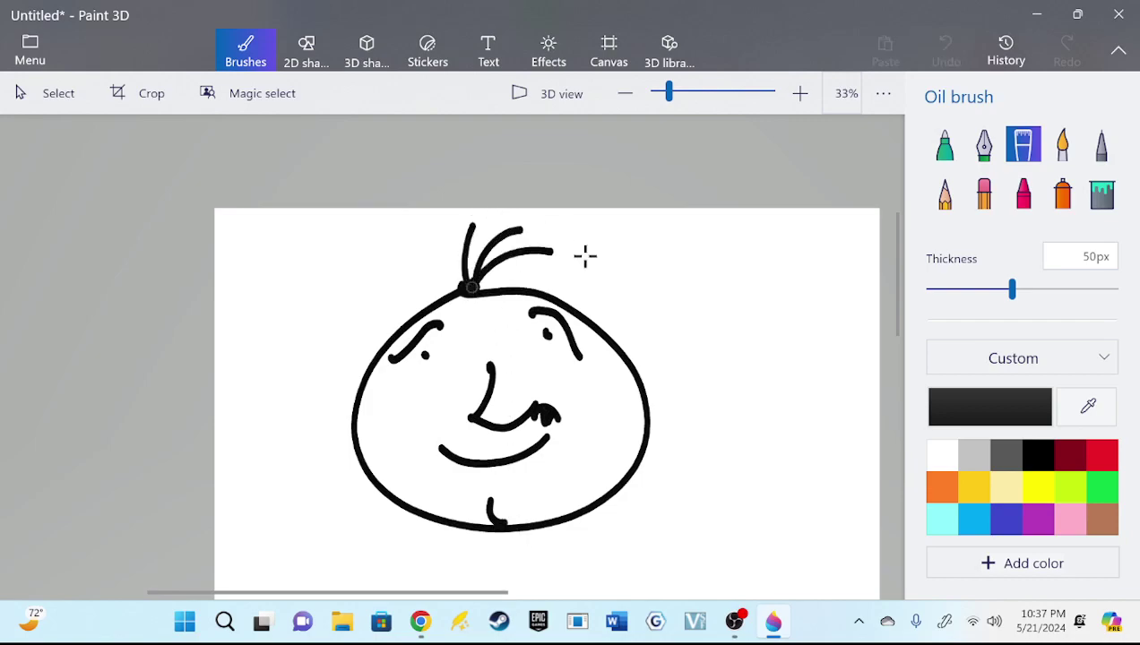
Draw a neck and a stick-figure body with bent arms and legs, extending from the head's lower edge
mouse_move(775, 566)
mouse_down()
mouse_move(610, 501)
mouse_move(605, 588)
mouse_up()
mouse_move(698, 487)
mouse_down()
mouse_move(627, 518)
mouse_move(715, 477)
mouse_up()
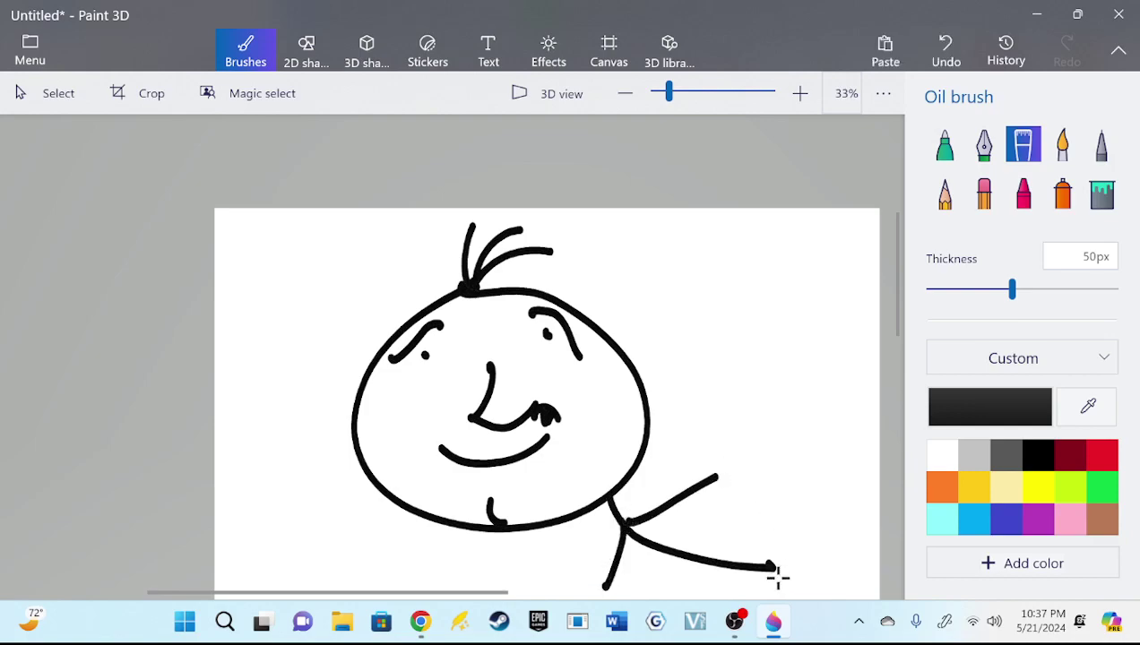
mouse_move(771, 567)
mouse_down()
mouse_move(774, 597)
mouse_move(744, 599)
mouse_up()
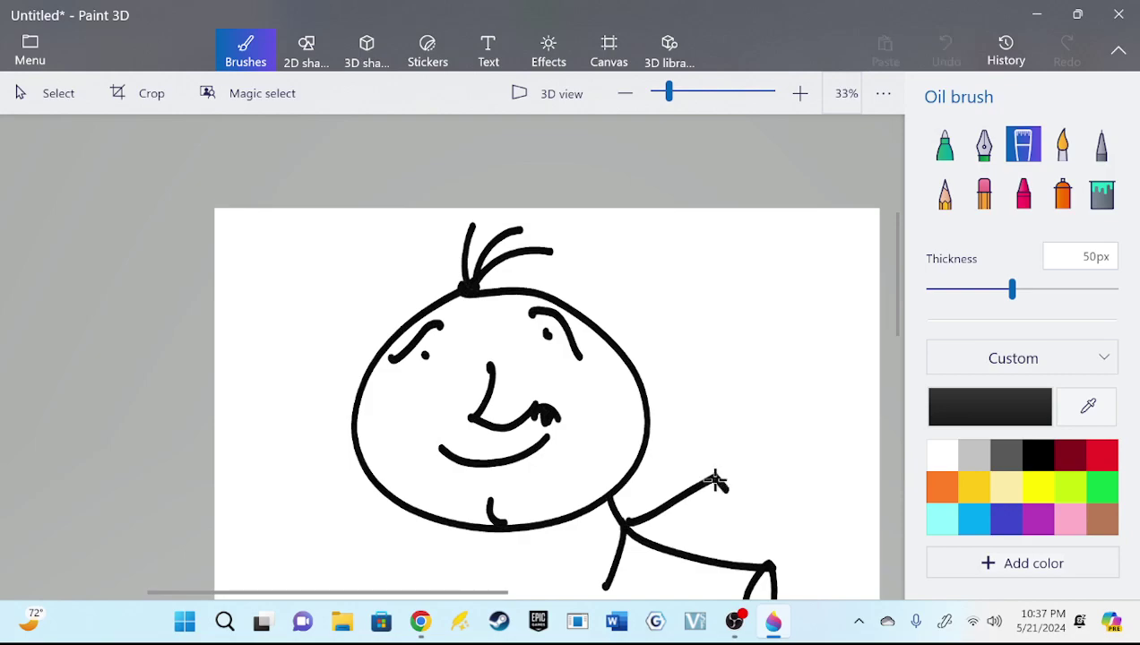
drag(715, 475, 784, 527)
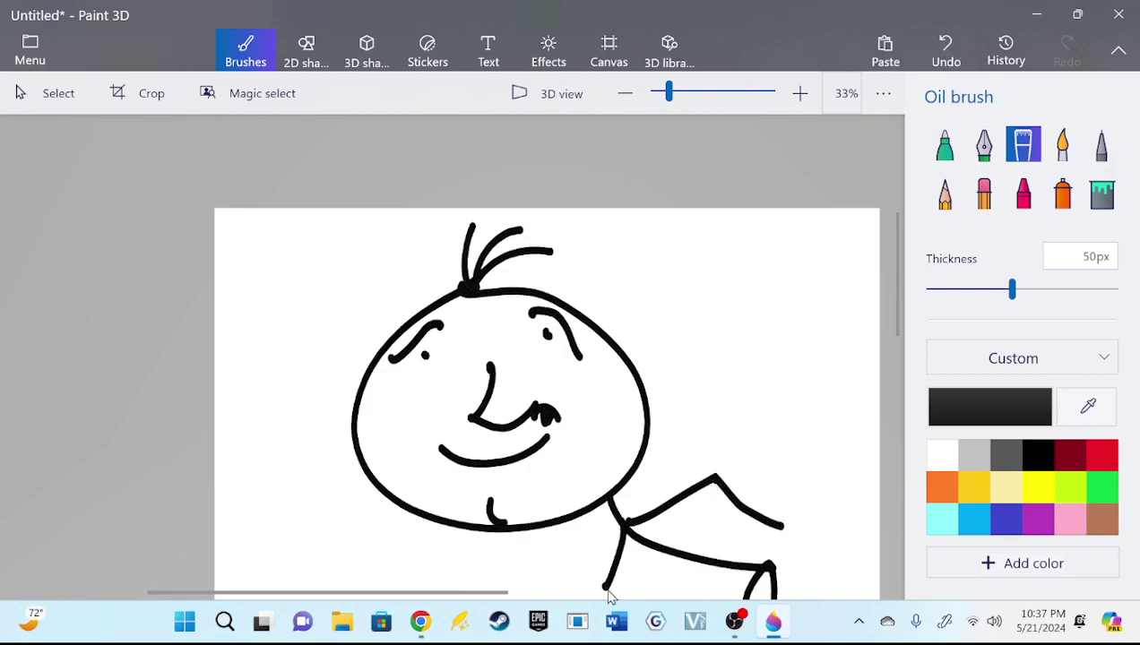
click(607, 593)
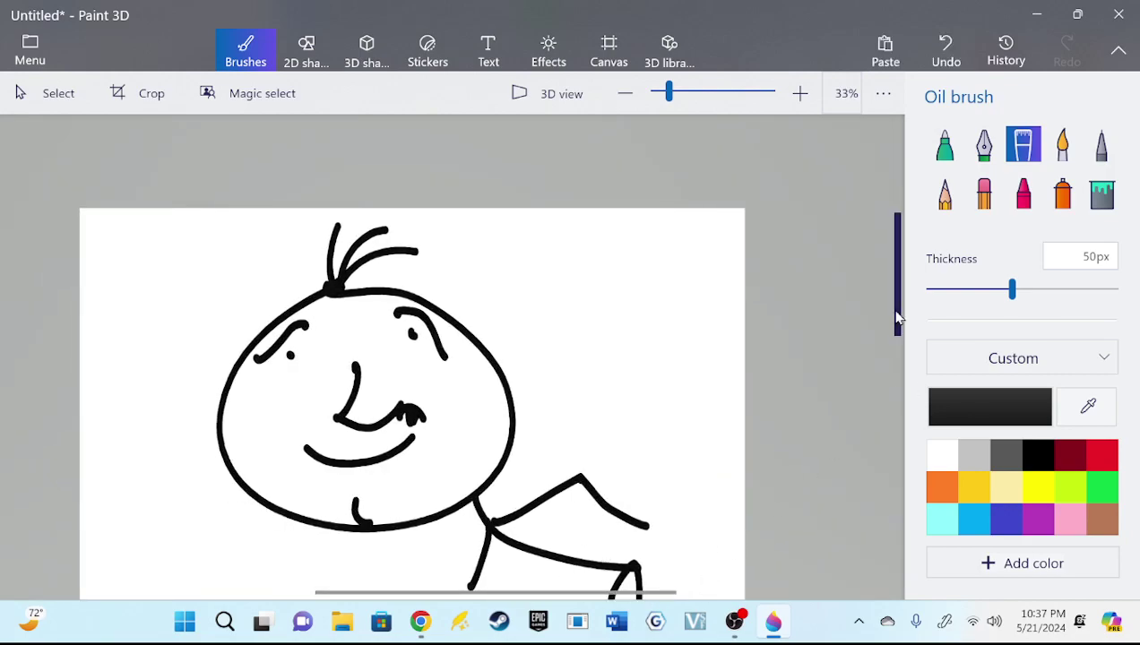
drag(897, 304, 897, 381)
drag(472, 405, 381, 480)
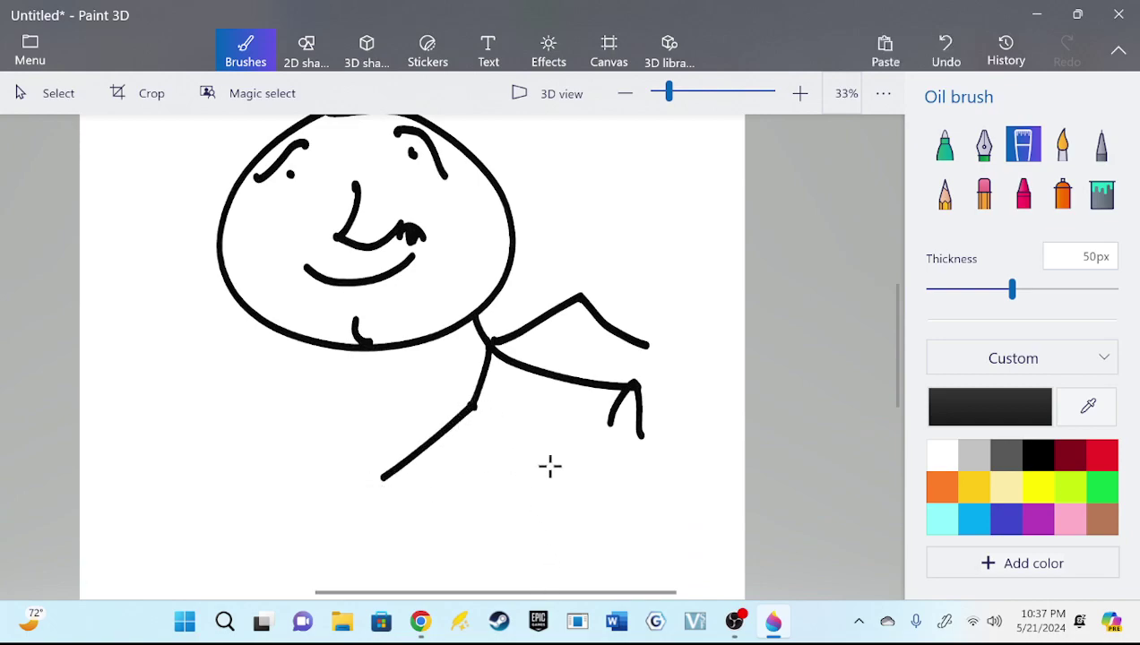
mouse_move(618, 419)
mouse_down()
mouse_move(606, 427)
mouse_move(641, 523)
mouse_move(685, 520)
mouse_up()
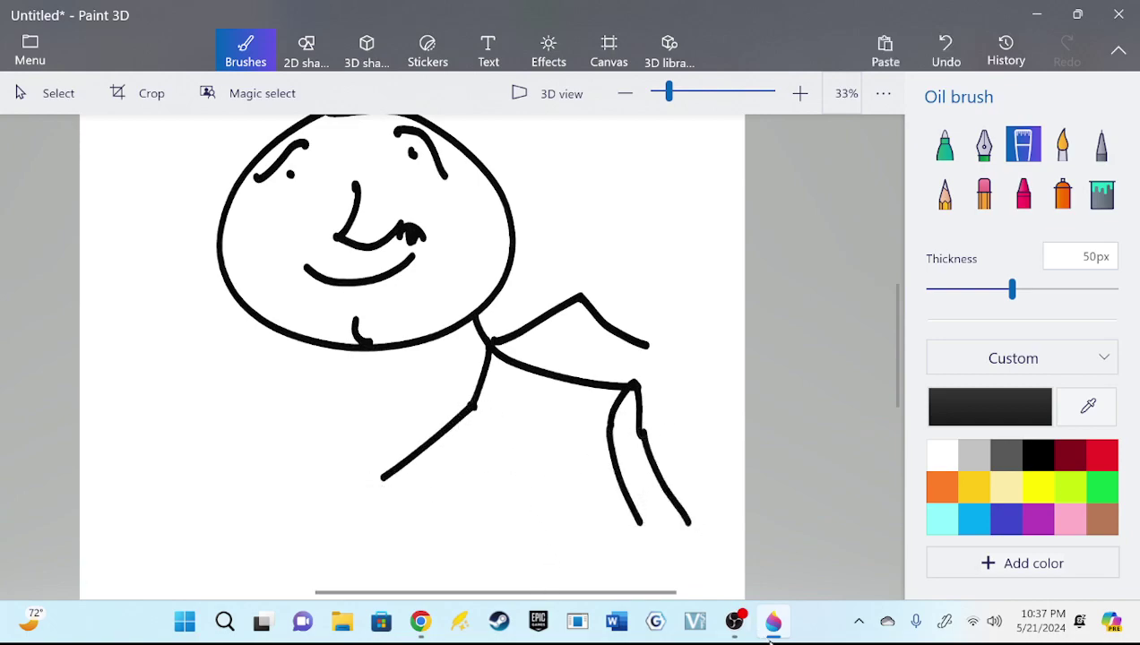
Draw a second, small smiling face with a long body line beside the large head, using the Oil brush
mouse_move(769, 638)
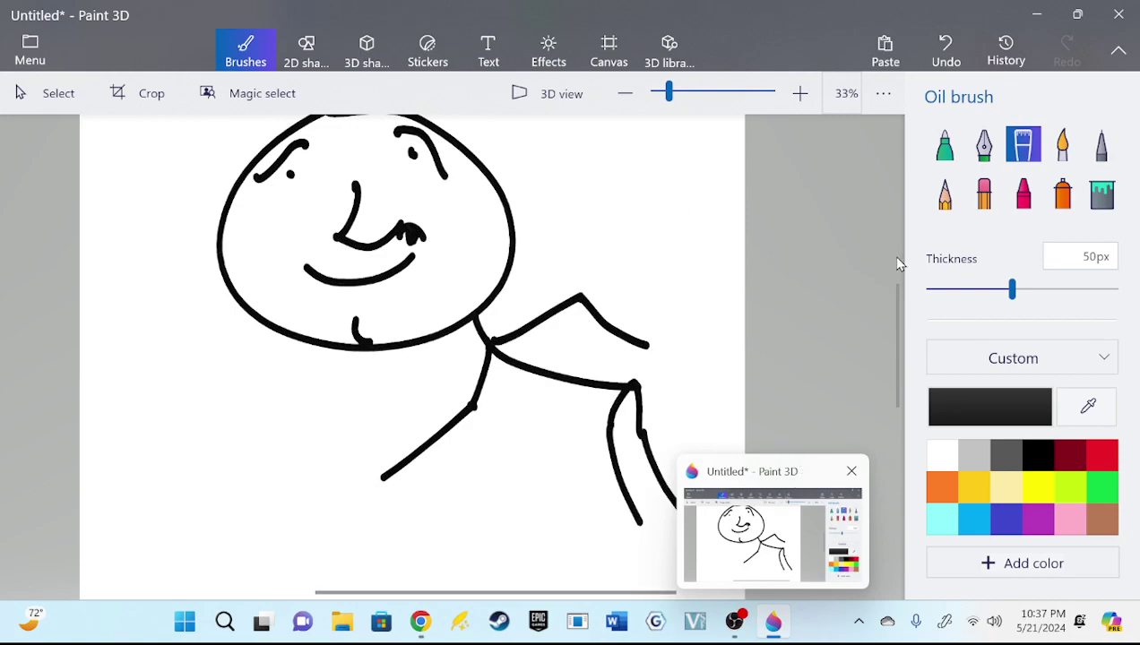
scroll(894, 260, up, 2)
mouse_move(653, 148)
mouse_down()
mouse_move(582, 211)
mouse_move(647, 141)
mouse_up()
click(611, 183)
click(629, 171)
drag(604, 210, 630, 194)
drag(618, 235, 722, 454)
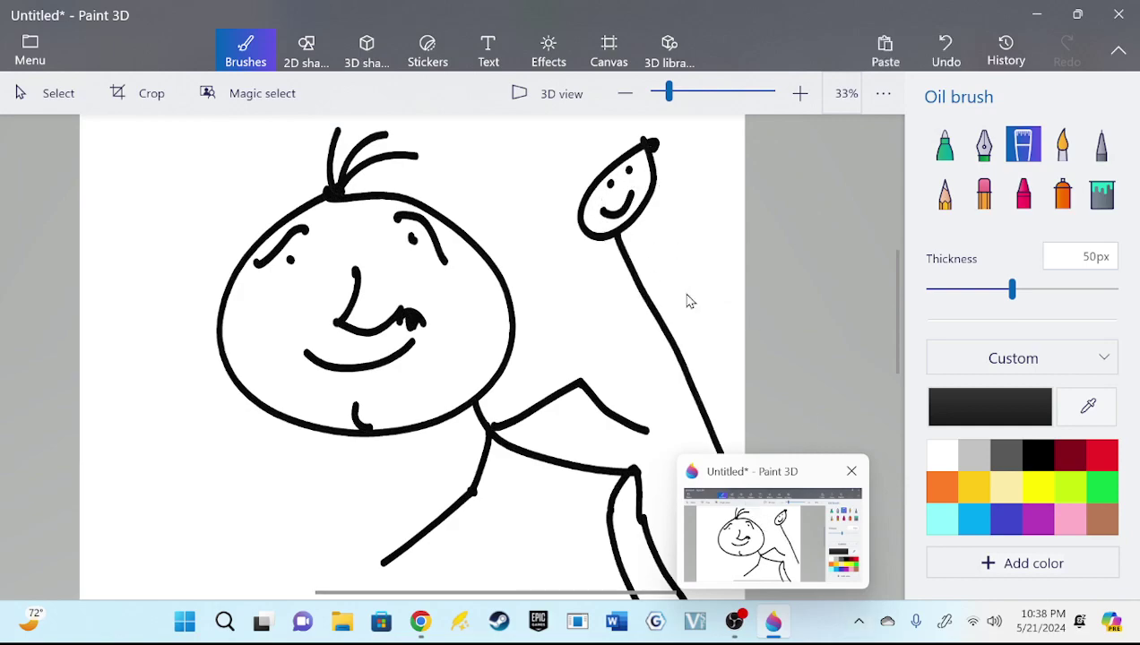
Undo every stroke of the two cartoon figures until the canvas is blank
click(946, 55)
click(945, 56)
click(945, 55)
click(945, 55)
click(945, 55)
click(945, 56)
click(945, 56)
click(945, 56)
click(945, 55)
click(945, 56)
click(945, 56)
click(945, 56)
click(946, 55)
click(945, 56)
click(945, 56)
click(945, 56)
click(946, 56)
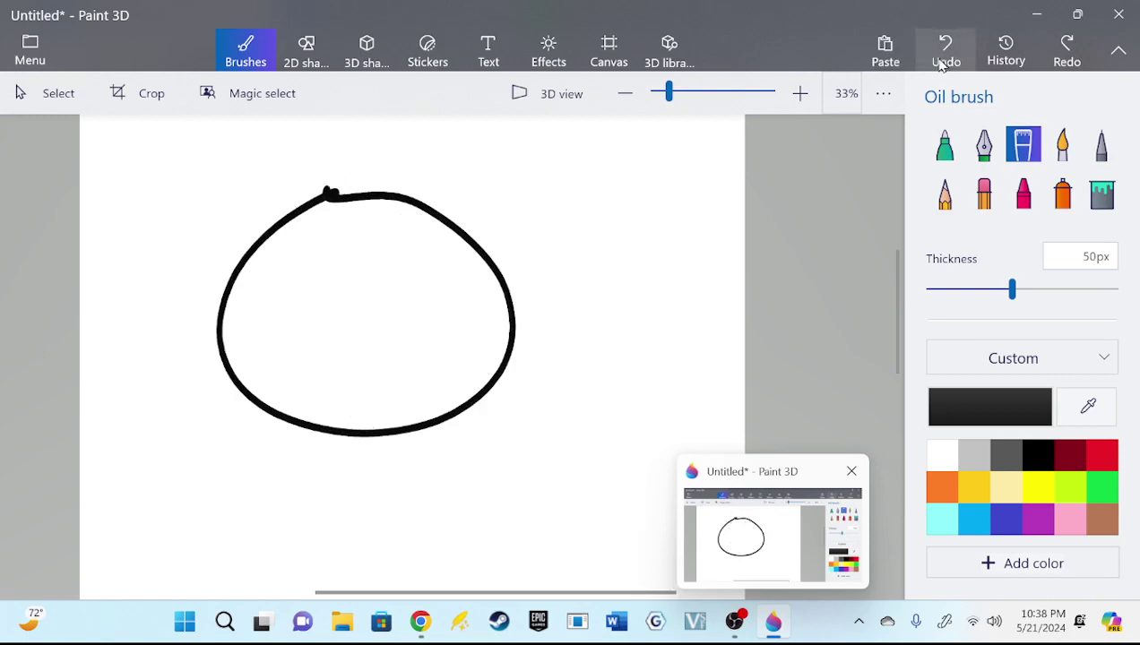
click(945, 56)
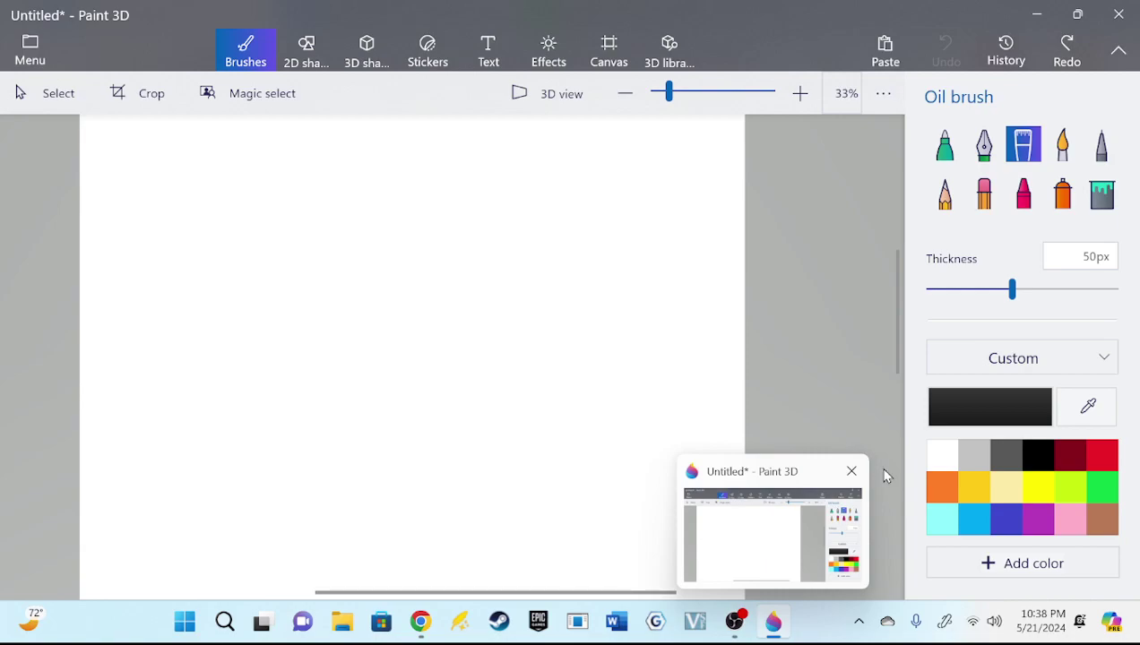
Clear the window preview overlapping the canvas by minimizing and restoring the drawing window
click(773, 621)
click(773, 621)
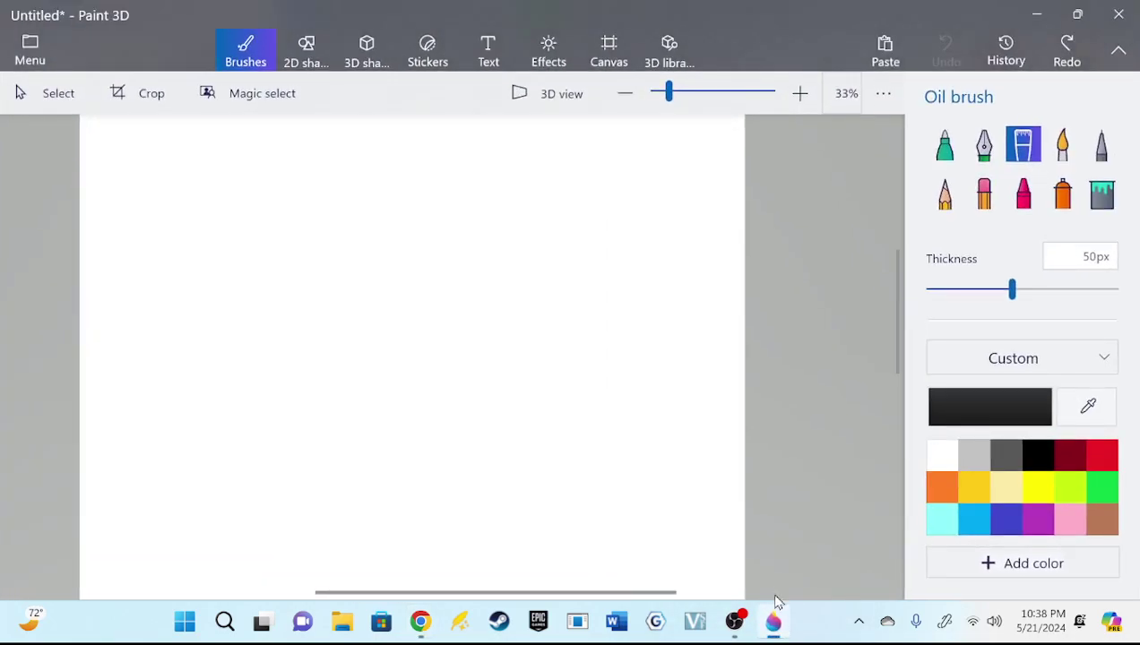
click(775, 621)
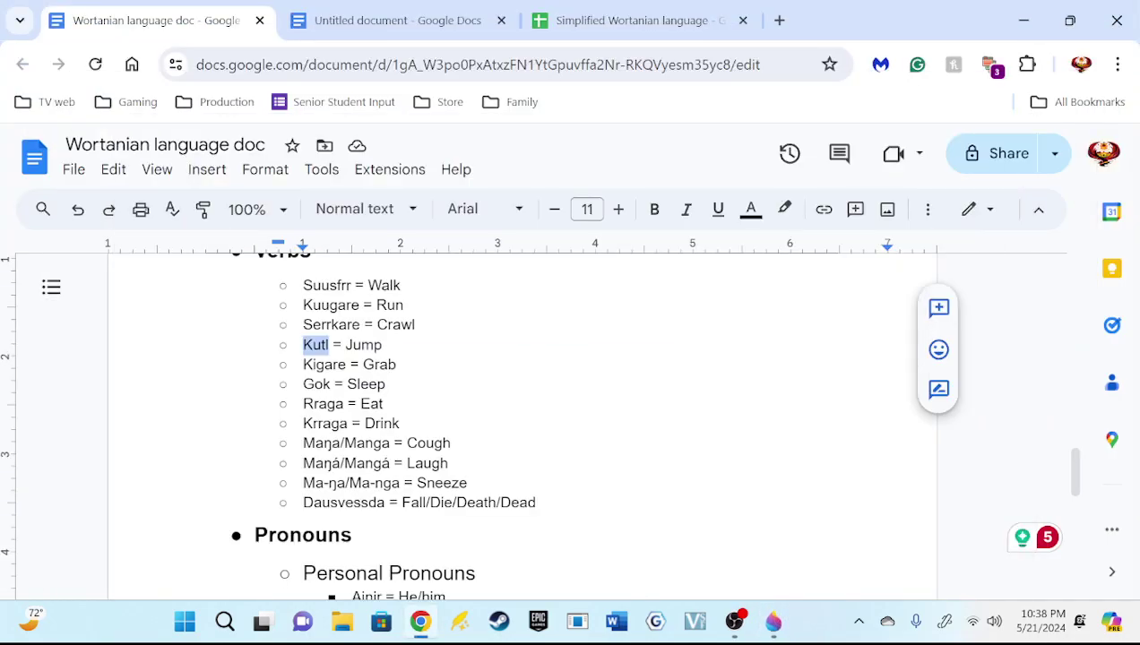
click(770, 620)
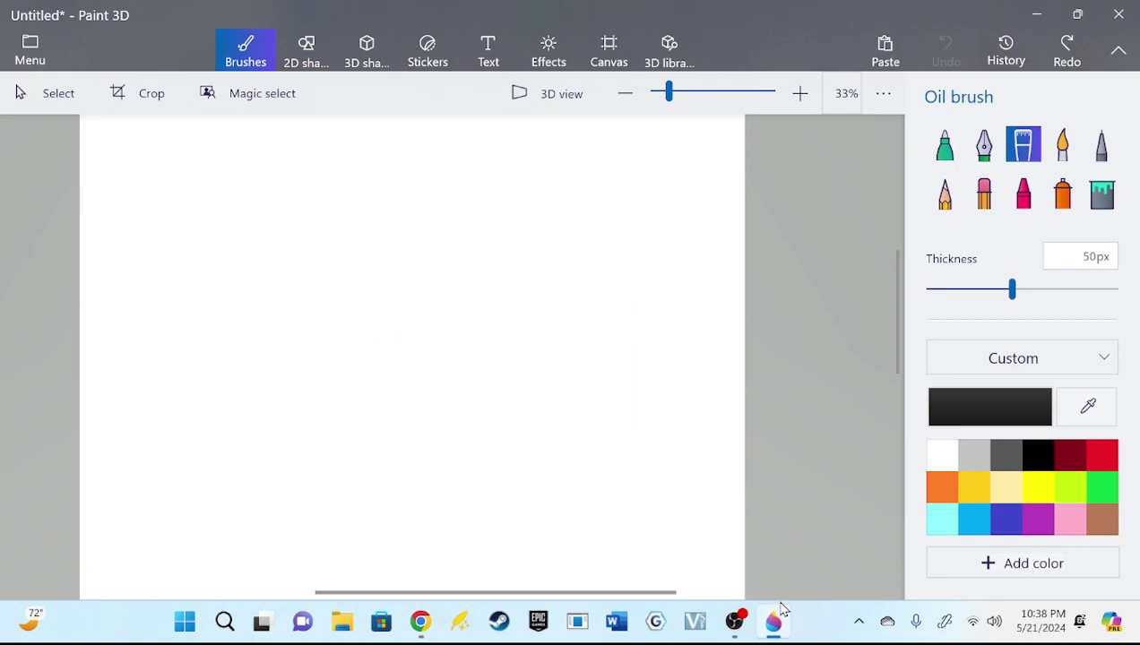
Try the Pixel pen with a diagonal stroke, repeat it at 16px thickness, and undo both strokes
drag(899, 331, 898, 283)
drag(619, 594, 588, 596)
scroll(591, 593, left, 1)
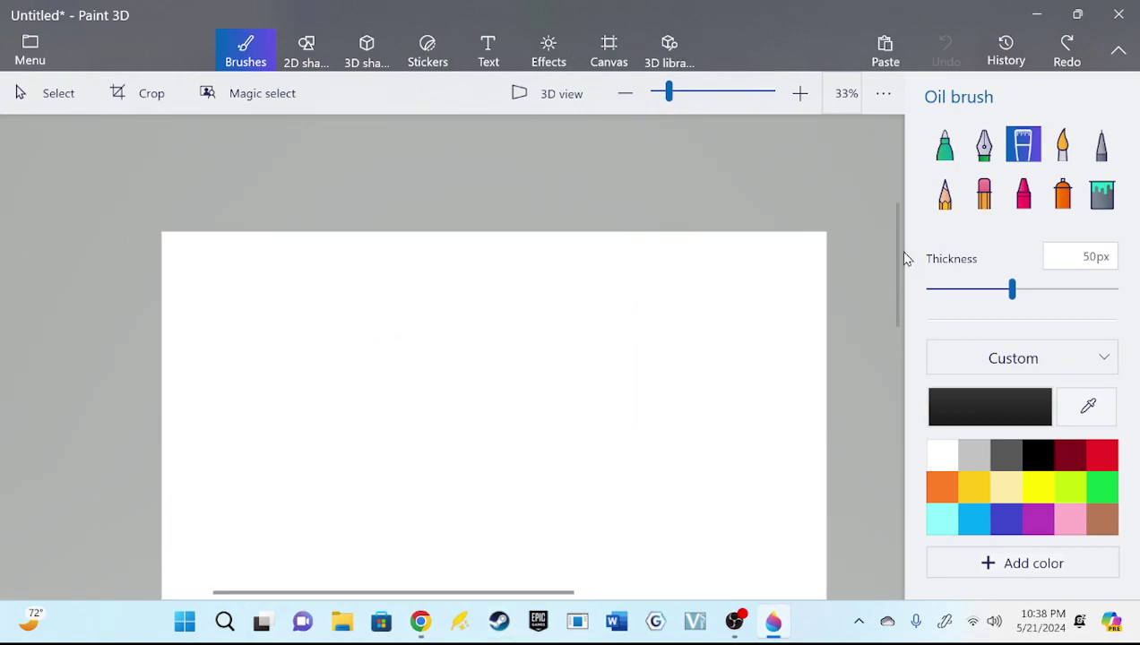
scroll(897, 255, down, 1)
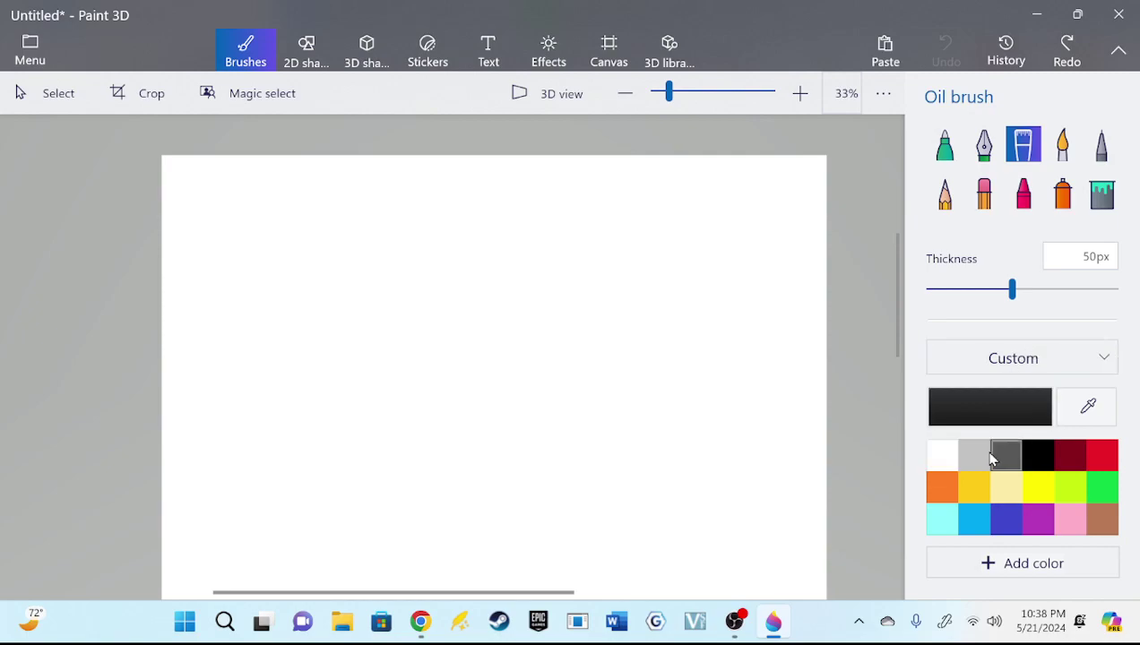
click(1103, 151)
drag(558, 271, 626, 456)
click(945, 51)
drag(1020, 292, 957, 291)
drag(504, 253, 575, 414)
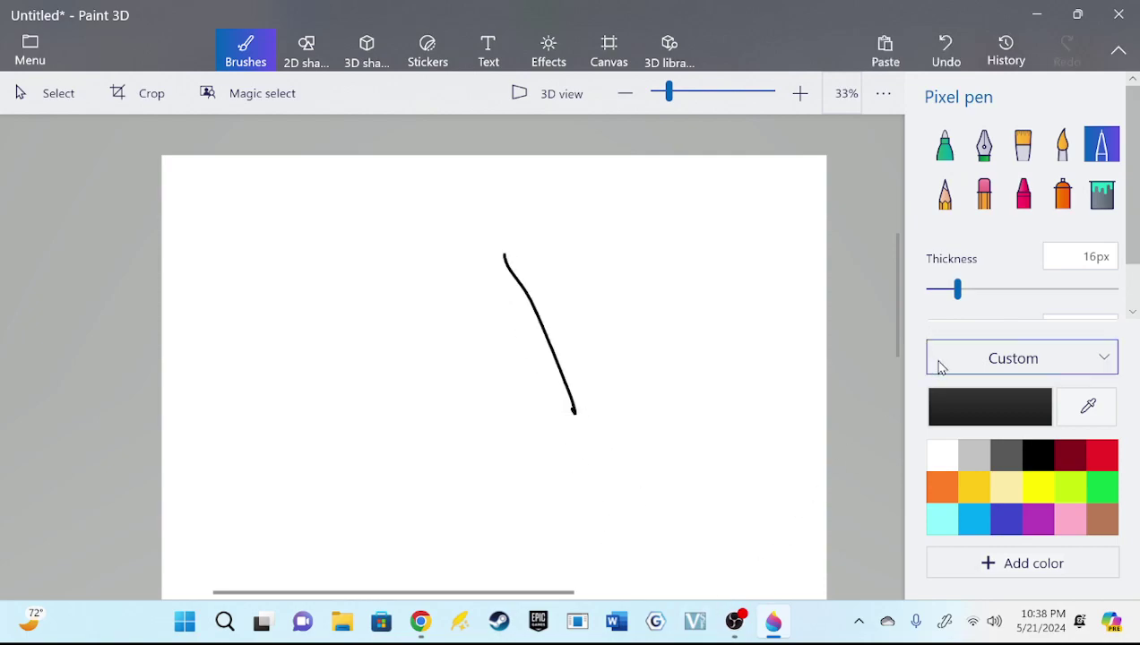
click(945, 51)
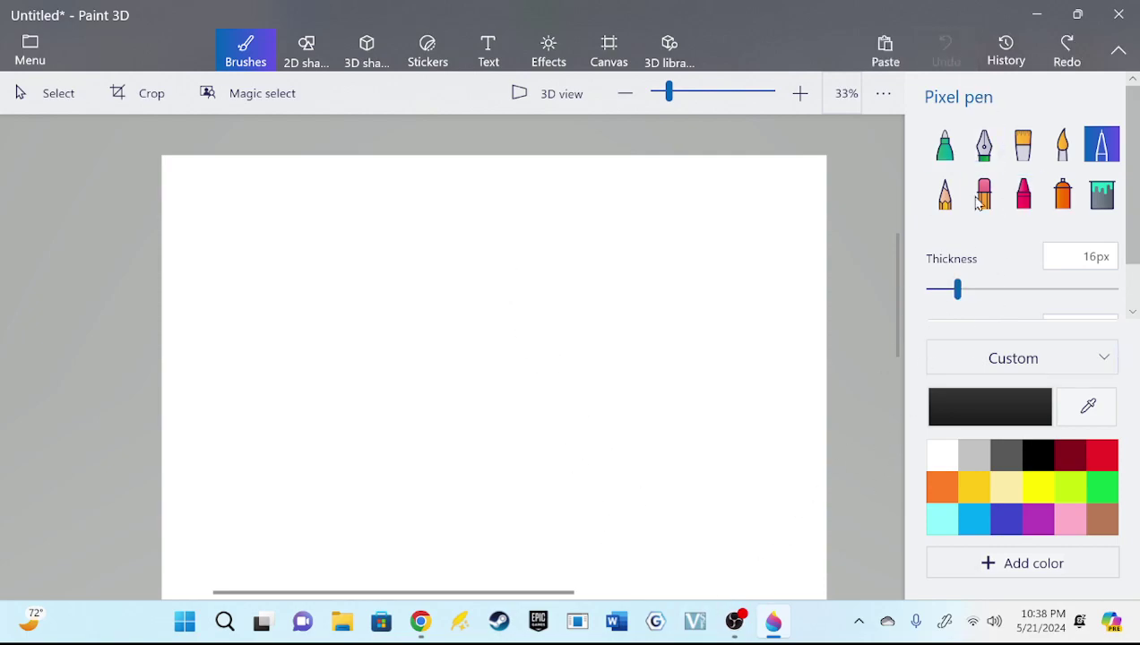
Try the Pencil with scribbles at 6px and at increasing thicknesses up to 10px, and undo all of the strokes
click(948, 199)
drag(1007, 291, 966, 289)
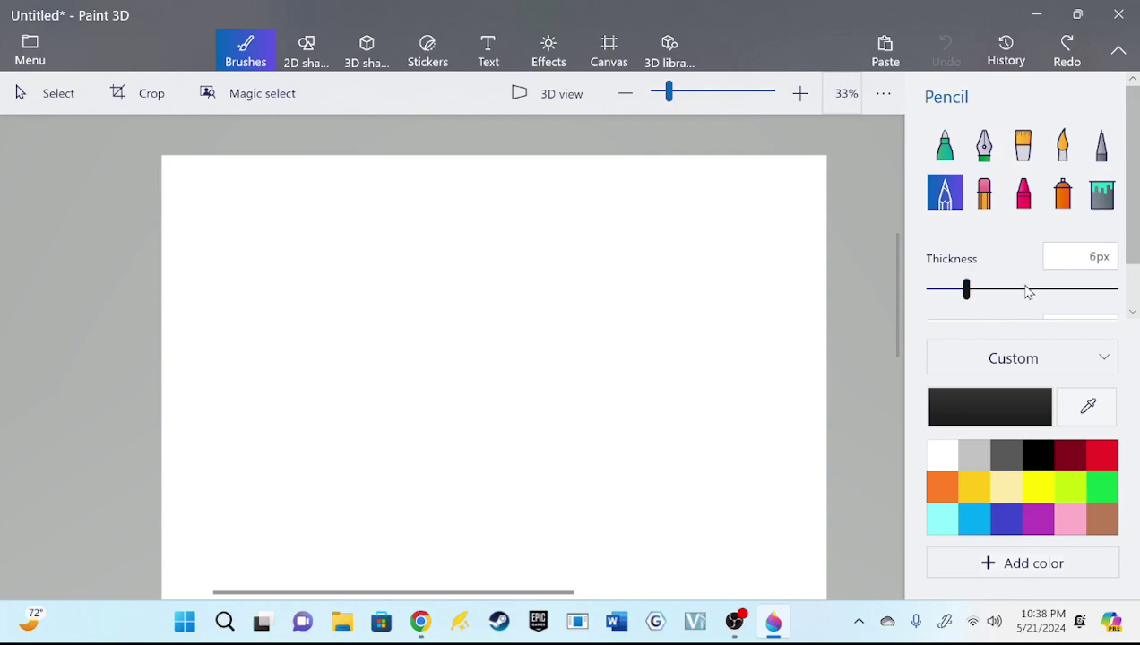
click(562, 301)
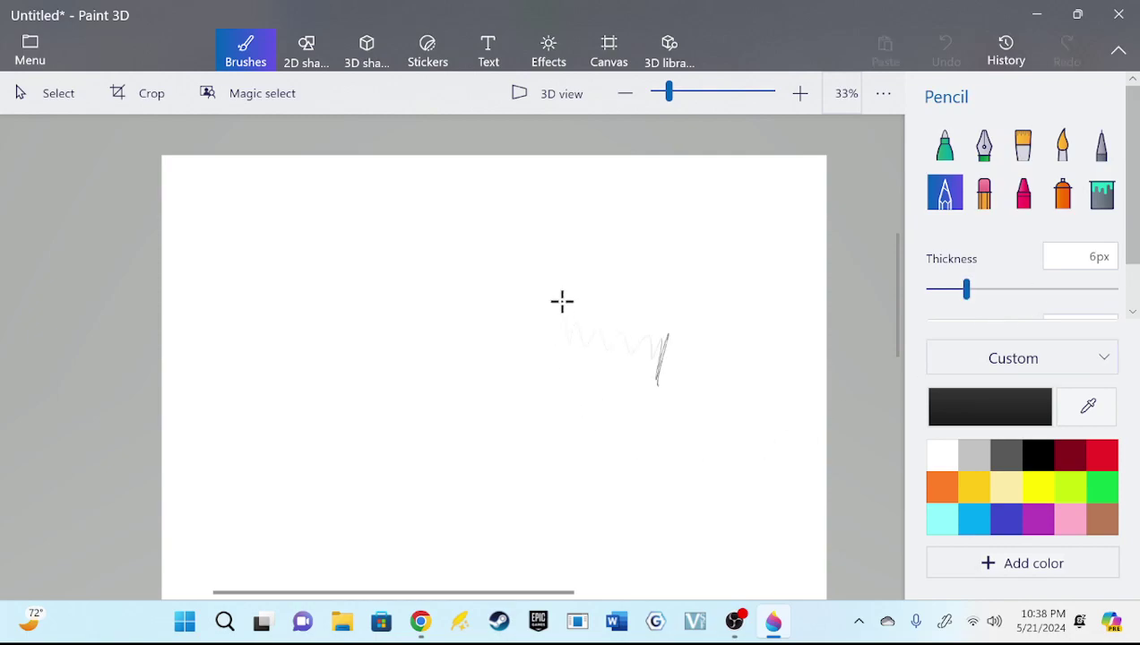
drag(693, 333, 705, 402)
drag(966, 291, 1003, 289)
mouse_move(407, 331)
mouse_down()
mouse_move(399, 282)
mouse_move(546, 394)
mouse_move(566, 439)
mouse_up()
drag(1003, 289, 1113, 289)
mouse_move(359, 332)
mouse_down()
mouse_move(401, 369)
mouse_move(465, 379)
mouse_move(524, 473)
mouse_up()
click(948, 47)
click(941, 56)
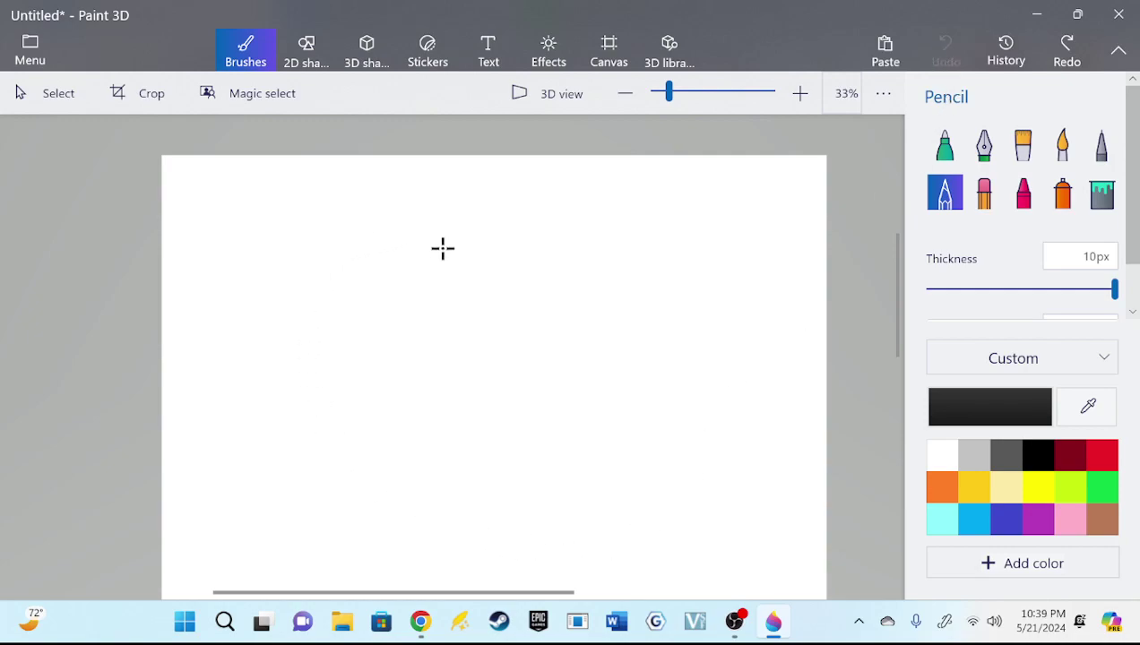
mouse_move(463, 255)
mouse_down()
mouse_move(500, 231)
mouse_move(484, 225)
mouse_up()
click(947, 53)
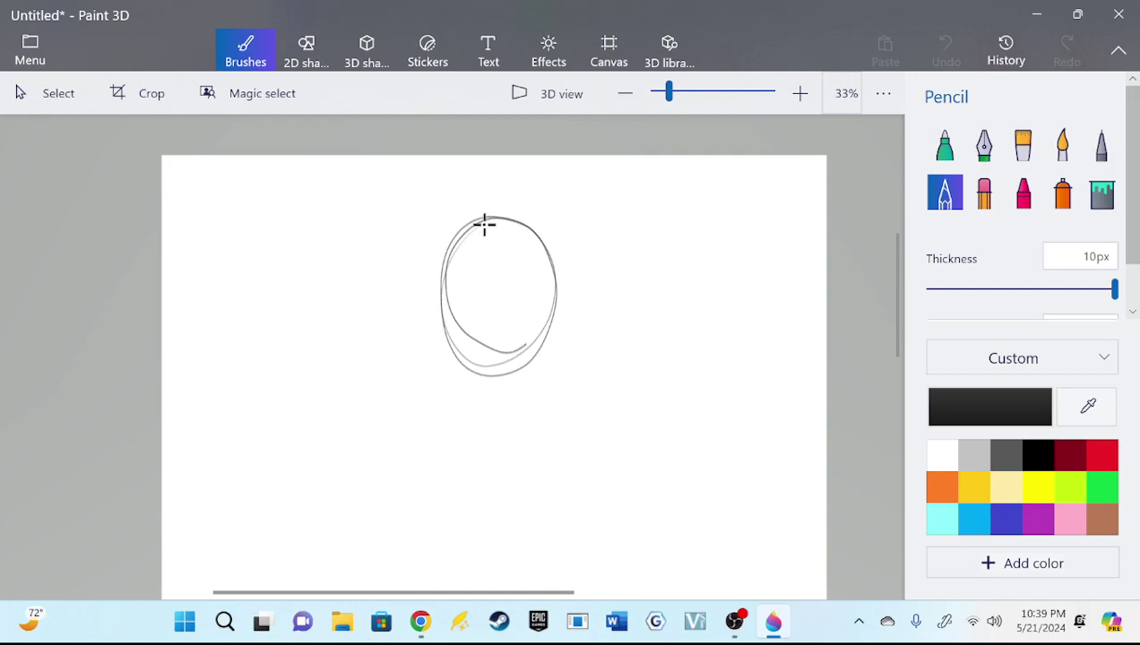
drag(484, 225, 521, 376)
click(931, 61)
mouse_move(473, 237)
mouse_down()
mouse_move(441, 301)
mouse_move(544, 280)
mouse_up()
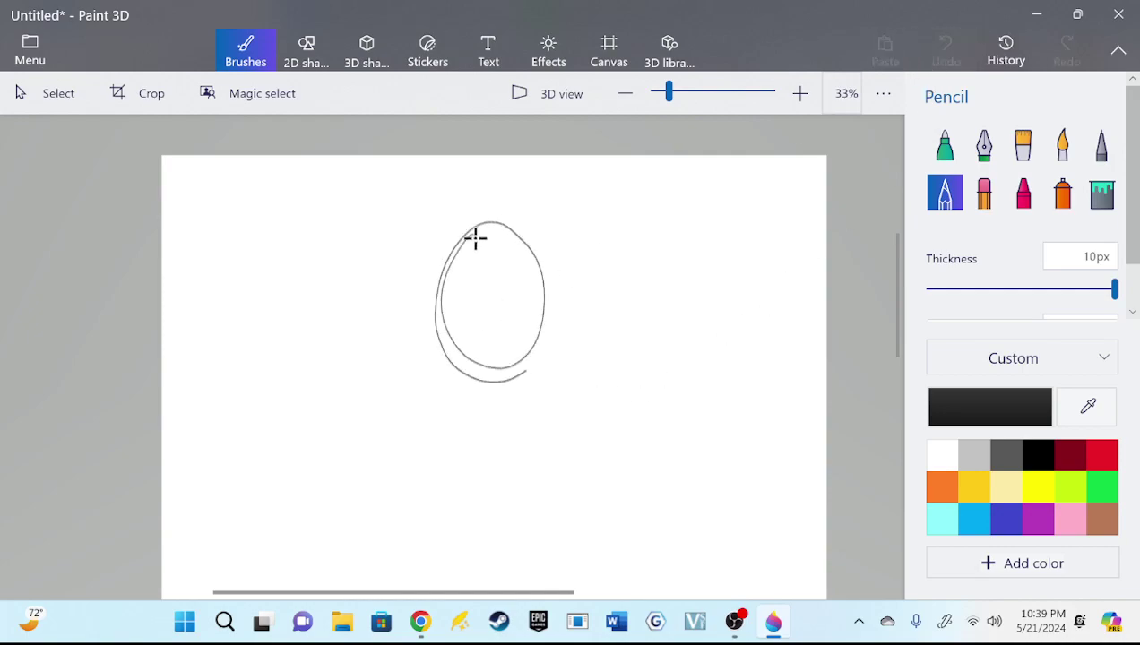
drag(475, 237, 489, 228)
click(946, 52)
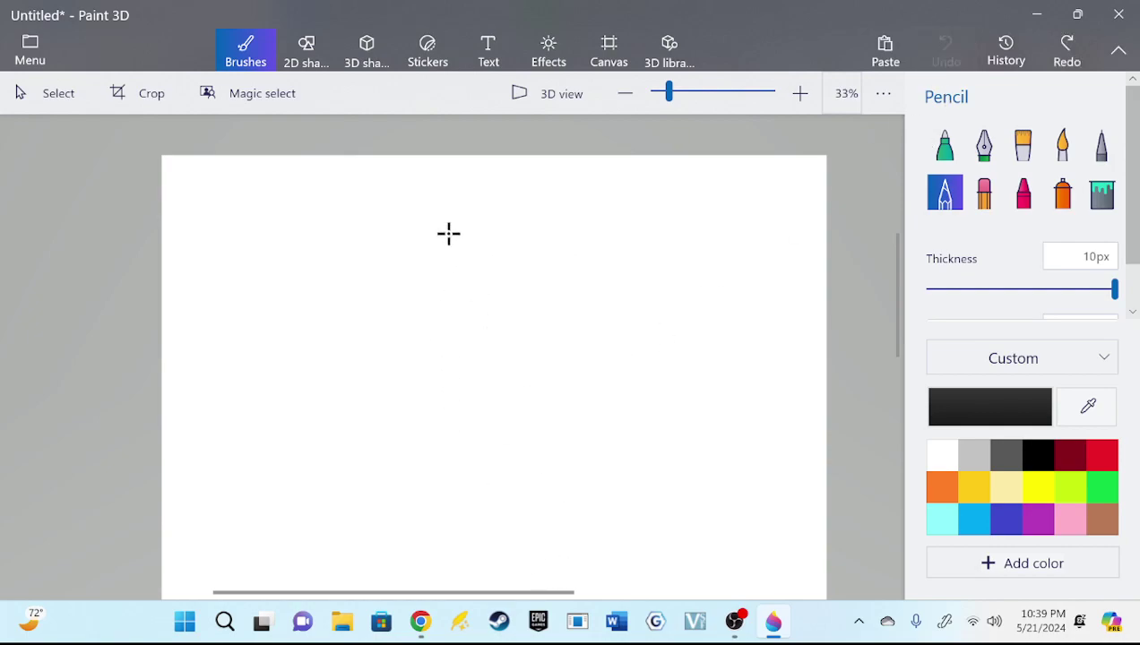
drag(457, 224, 468, 210)
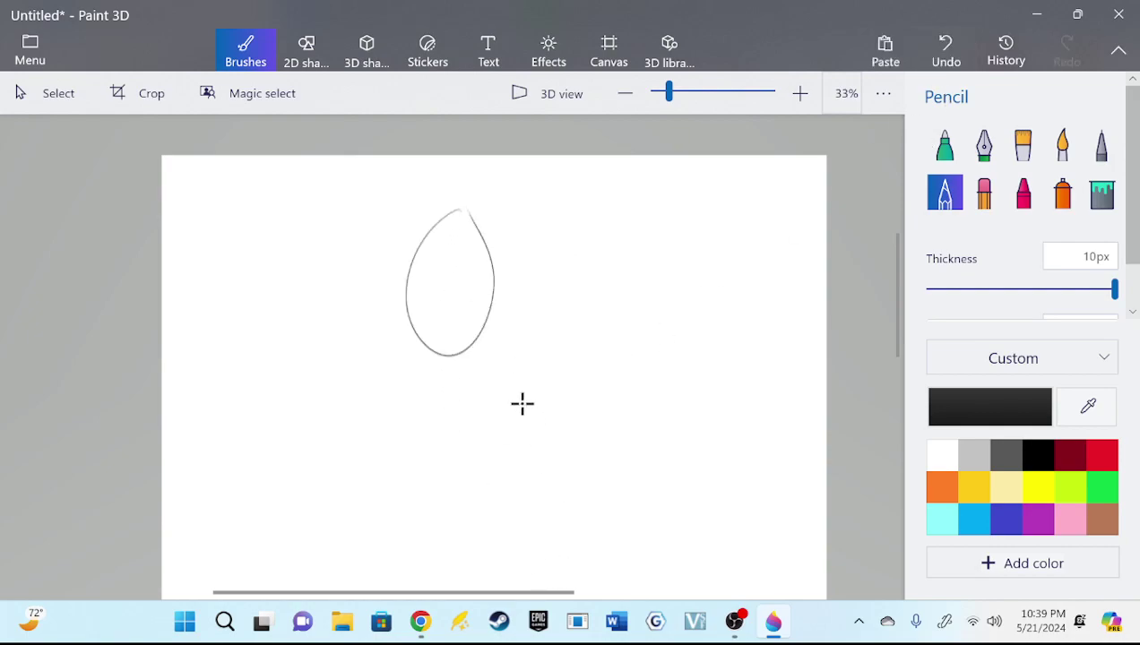
click(945, 52)
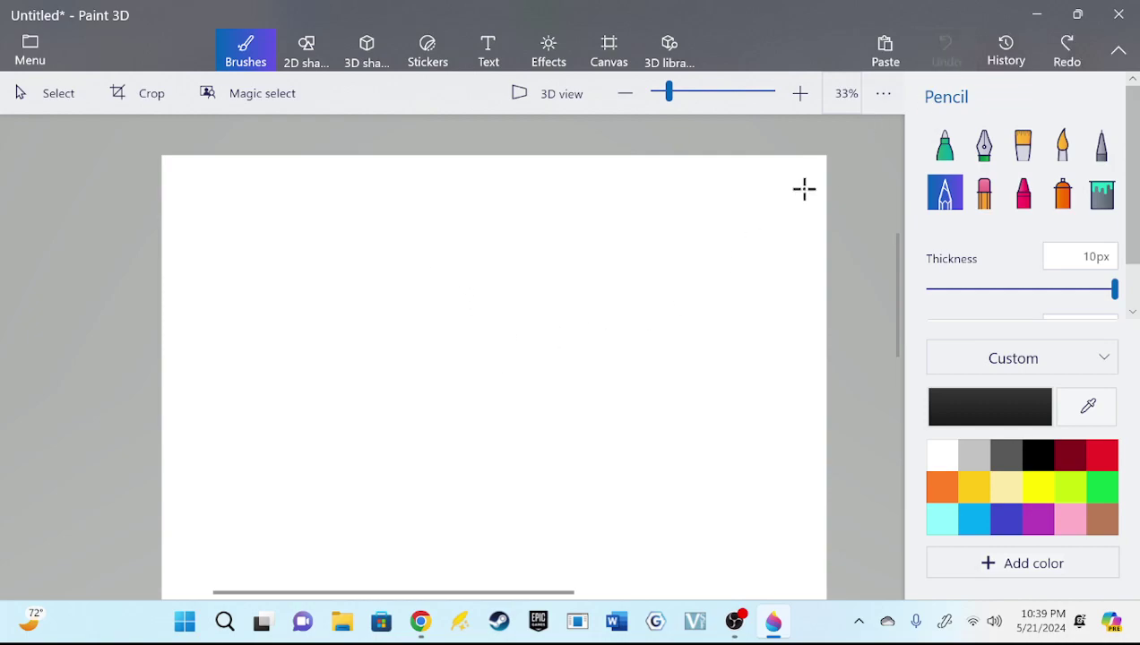
Sketch an oval head with the 10px Pencil, adding curved vertical and horizontal face guidelines and a faint jaw and chin below
drag(459, 231, 448, 309)
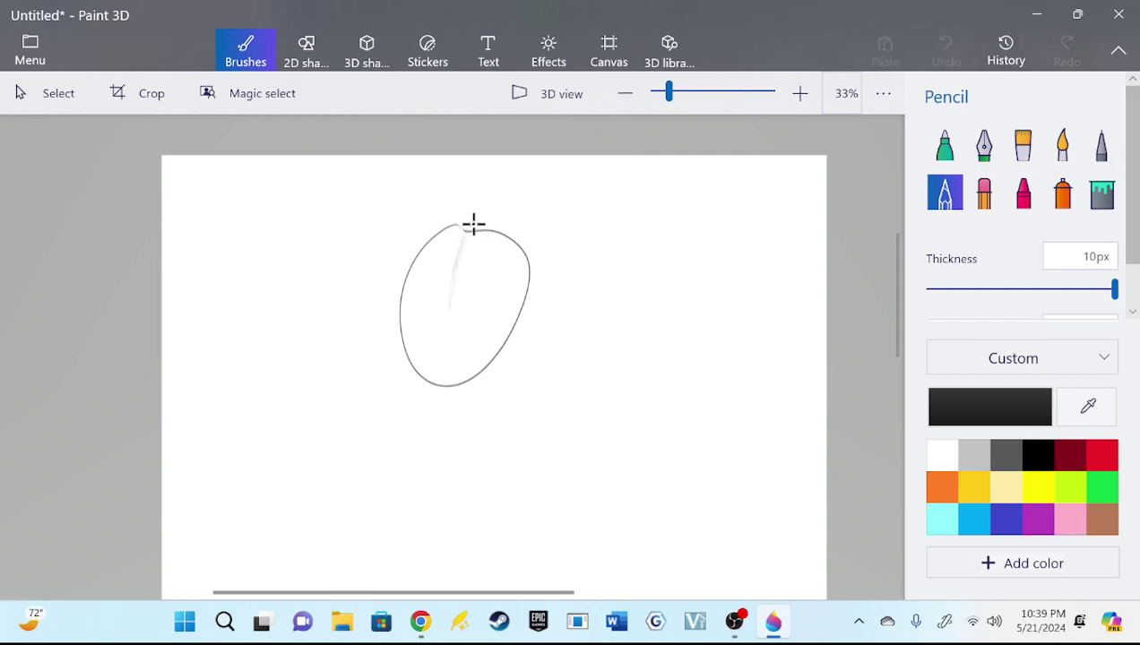
mouse_move(474, 224)
mouse_down()
mouse_move(494, 201)
mouse_move(448, 201)
mouse_up()
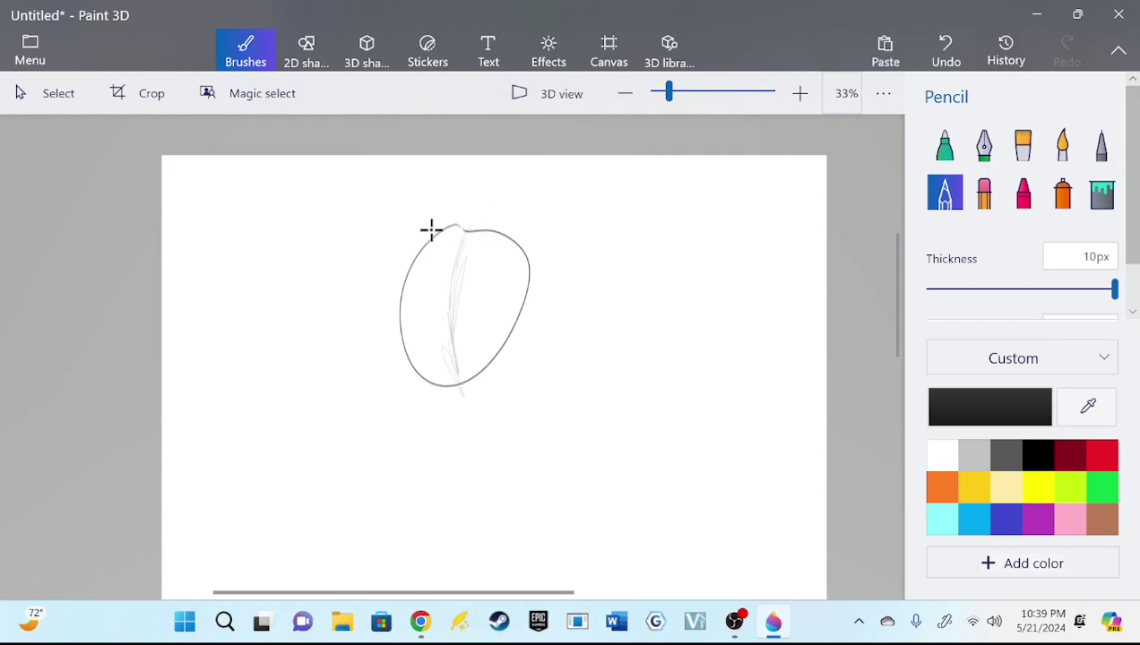
mouse_move(384, 271)
mouse_down()
mouse_move(444, 303)
mouse_move(547, 306)
mouse_up()
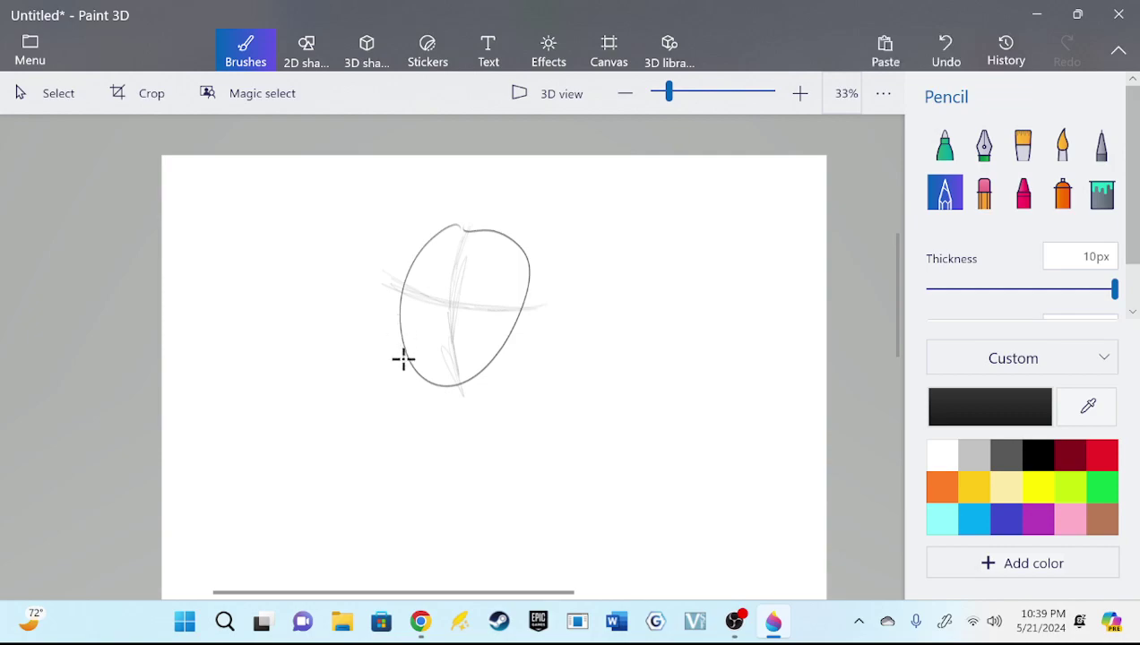
drag(397, 328, 412, 383)
mouse_move(481, 371)
mouse_down()
mouse_move(455, 401)
mouse_move(405, 382)
mouse_move(484, 389)
mouse_up()
Draw two small round eyes on the horizontal face guideline and a short mouth line, undoing the first eye attempt
drag(436, 290, 436, 291)
click(945, 50)
drag(427, 291, 482, 301)
drag(438, 352, 452, 353)
Sketch a fringe across the forehead and long hair strands sweeping down from the head behind the face
mouse_move(444, 257)
mouse_down()
mouse_move(471, 257)
mouse_move(425, 249)
mouse_move(473, 269)
mouse_up()
mouse_move(434, 247)
mouse_down()
mouse_move(522, 298)
mouse_move(489, 275)
mouse_move(405, 259)
mouse_move(414, 254)
mouse_up()
drag(414, 253, 403, 282)
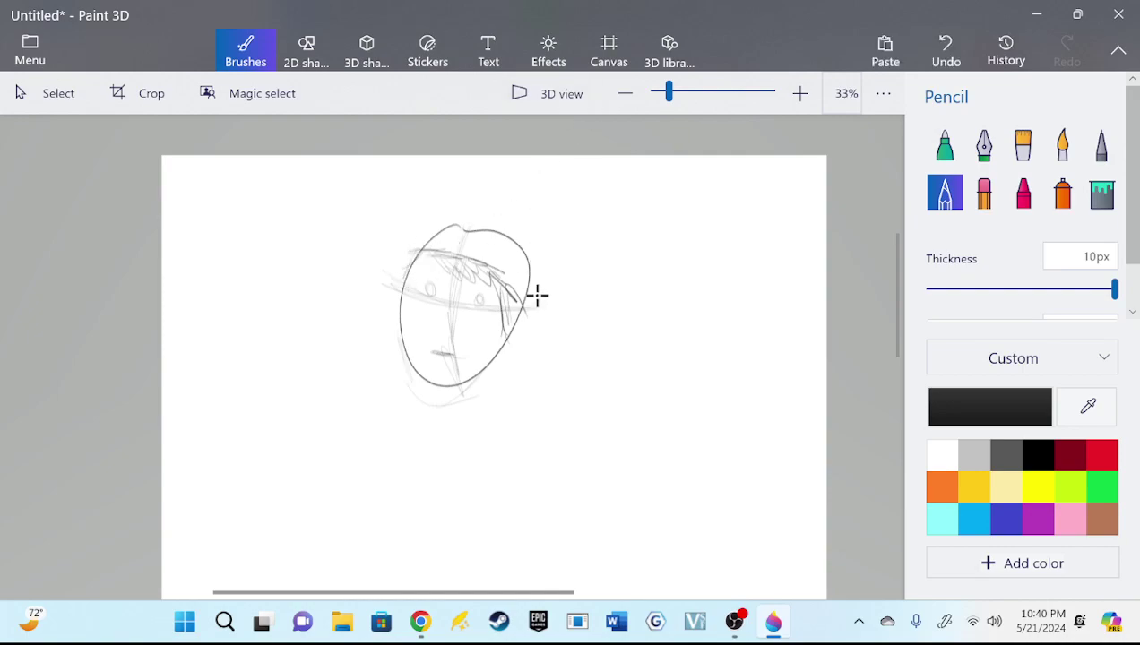
drag(507, 309, 535, 497)
mouse_move(433, 238)
mouse_down()
mouse_move(502, 258)
mouse_move(565, 456)
mouse_move(537, 335)
mouse_move(581, 413)
mouse_up()
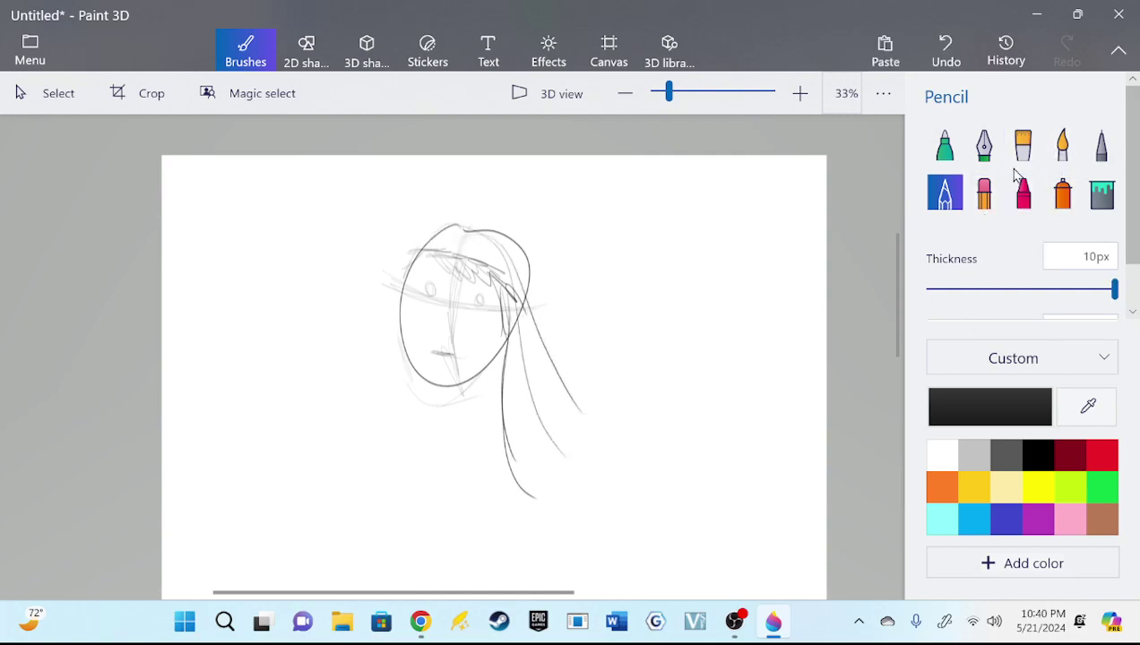
click(1022, 146)
mouse_move(495, 256)
mouse_down()
mouse_move(547, 351)
mouse_move(611, 420)
mouse_up()
click(946, 51)
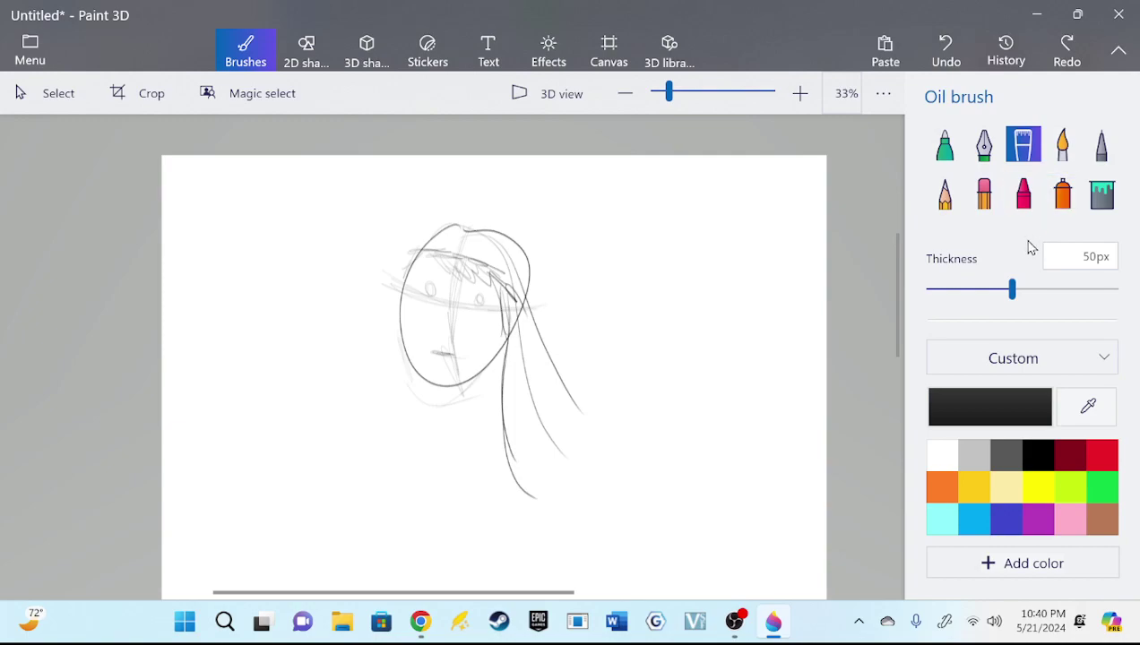
Shade the hair with the 300px Spray can, from the top of the head down along the long strands
click(1061, 194)
drag(478, 234, 624, 448)
mouse_move(517, 288)
mouse_down()
mouse_move(542, 320)
mouse_move(524, 338)
mouse_move(513, 234)
mouse_move(457, 221)
mouse_move(427, 233)
mouse_move(469, 240)
mouse_move(425, 244)
mouse_move(419, 230)
mouse_move(556, 283)
mouse_move(609, 517)
mouse_move(638, 536)
mouse_up()
drag(536, 331, 570, 518)
mouse_move(538, 266)
mouse_down()
mouse_move(577, 367)
mouse_move(567, 329)
mouse_move(554, 343)
mouse_move(577, 369)
mouse_move(549, 276)
mouse_move(590, 404)
mouse_move(550, 244)
mouse_move(568, 266)
mouse_move(637, 464)
mouse_move(516, 216)
mouse_move(631, 376)
mouse_up()
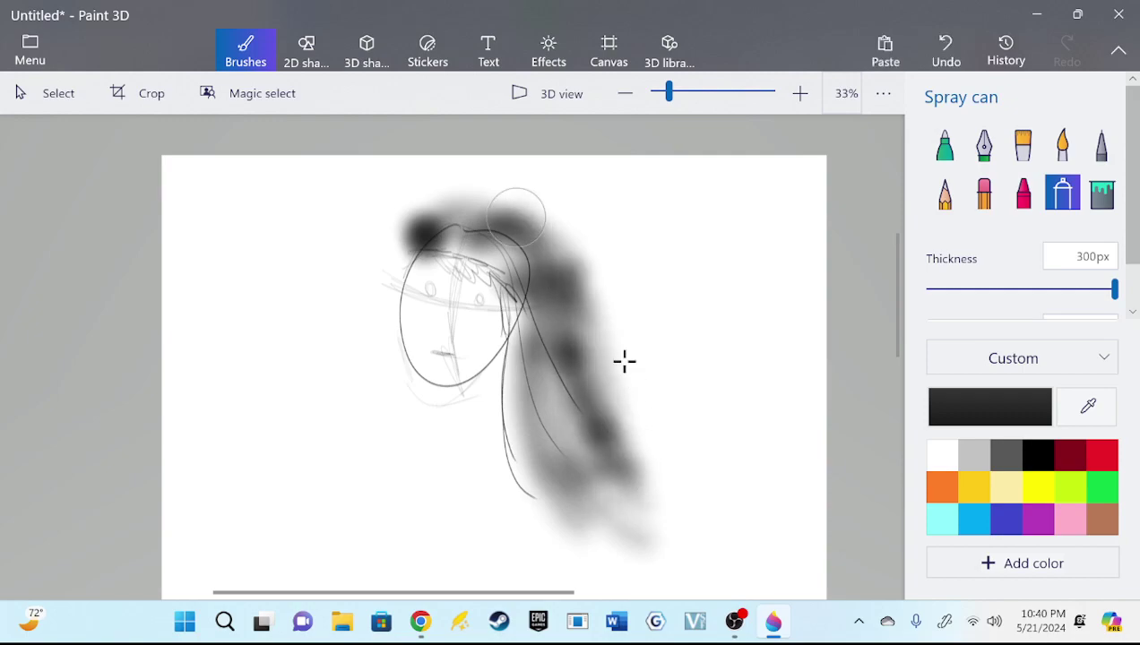
drag(422, 216, 511, 256)
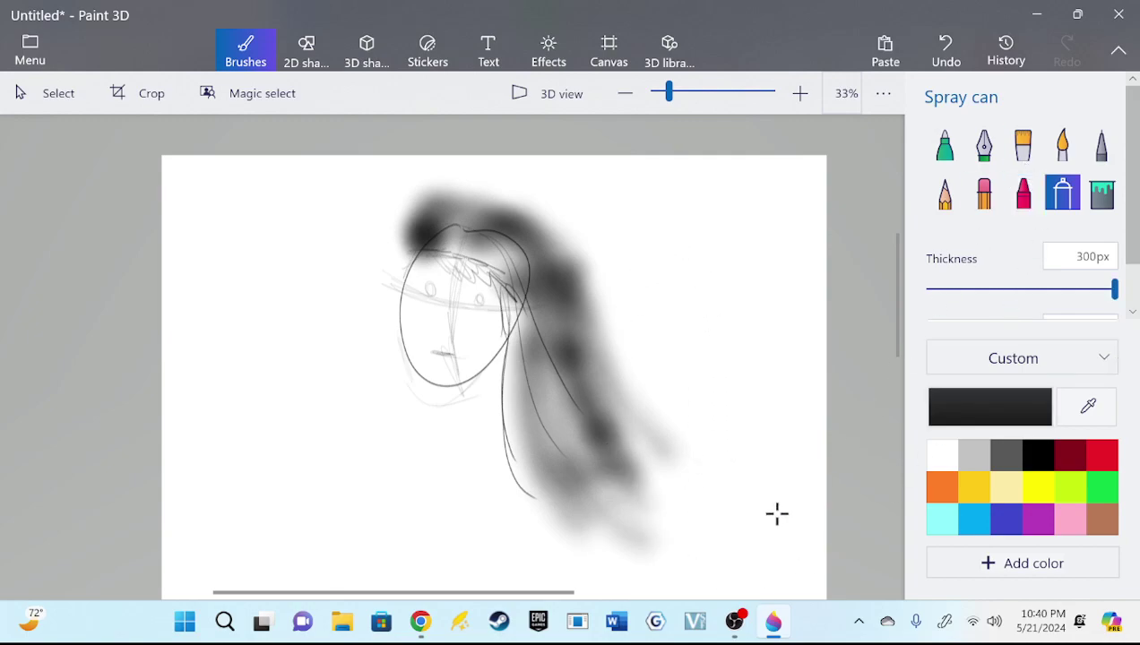
Sketch the torso below the head with the 10px Pencil, using a shoulder line and two sides tapering to the waist
mouse_move(896, 313)
mouse_down()
mouse_move(898, 414)
mouse_move(897, 369)
mouse_up()
click(945, 195)
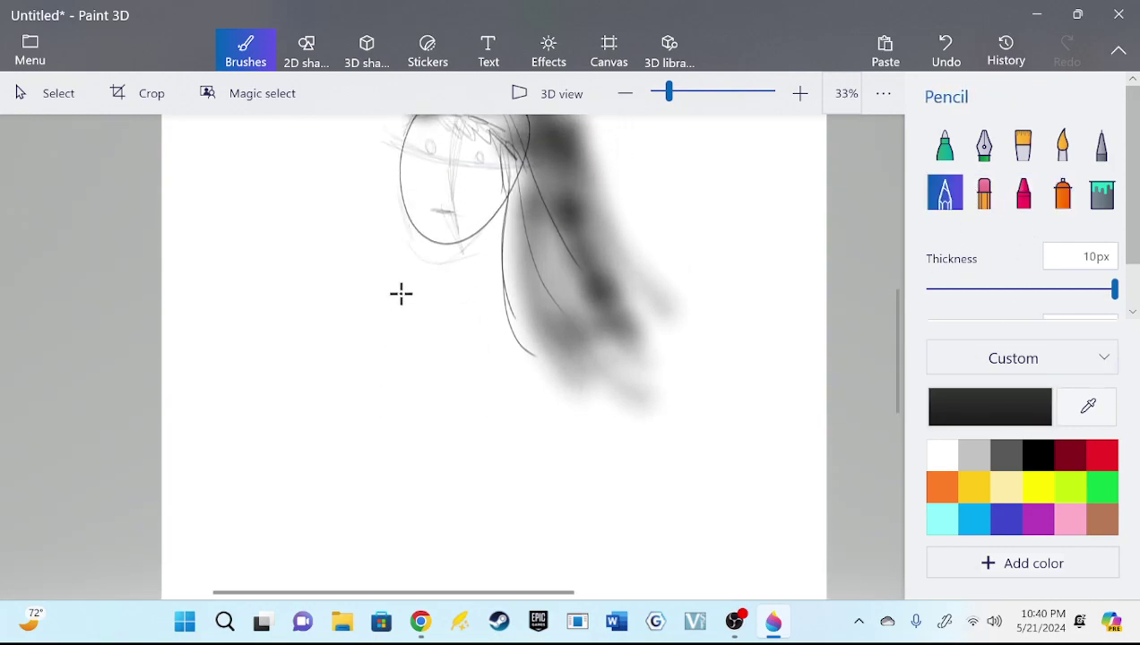
mouse_move(394, 276)
mouse_down()
mouse_move(371, 276)
mouse_move(491, 303)
mouse_move(446, 417)
mouse_up()
drag(490, 310, 492, 315)
mouse_move(339, 296)
mouse_down()
mouse_move(333, 279)
mouse_move(365, 440)
mouse_up()
drag(442, 407, 438, 437)
drag(347, 455, 486, 455)
drag(346, 457, 380, 547)
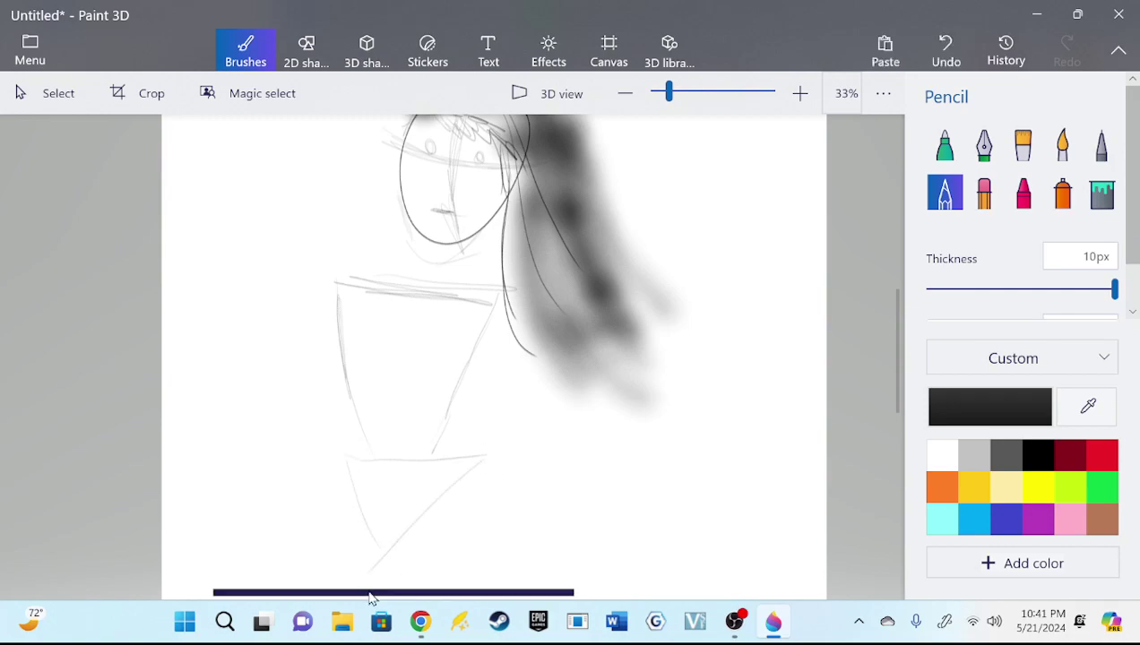
click(945, 52)
click(946, 52)
click(945, 52)
Sketch a downward-pointing triangle for the pelvis under the torso and faint waist lines connecting both sides
mouse_move(345, 456)
mouse_down()
mouse_move(475, 454)
mouse_move(415, 457)
mouse_move(468, 459)
mouse_move(421, 543)
mouse_up()
drag(464, 457, 463, 457)
drag(354, 452, 411, 557)
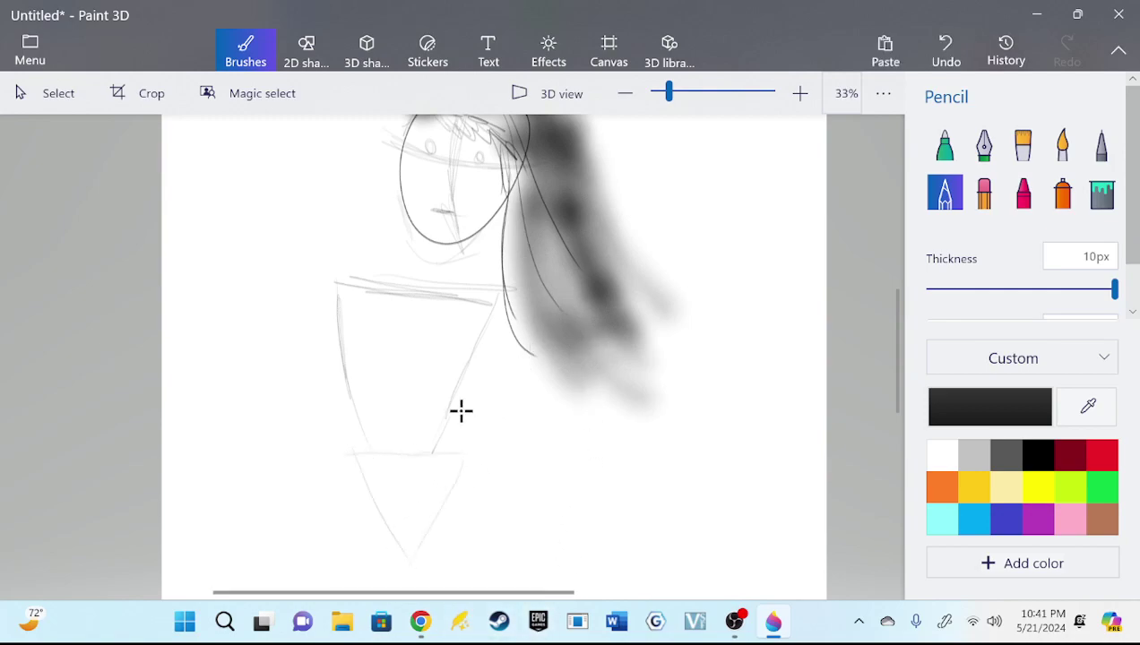
drag(460, 384, 456, 455)
drag(346, 389, 343, 488)
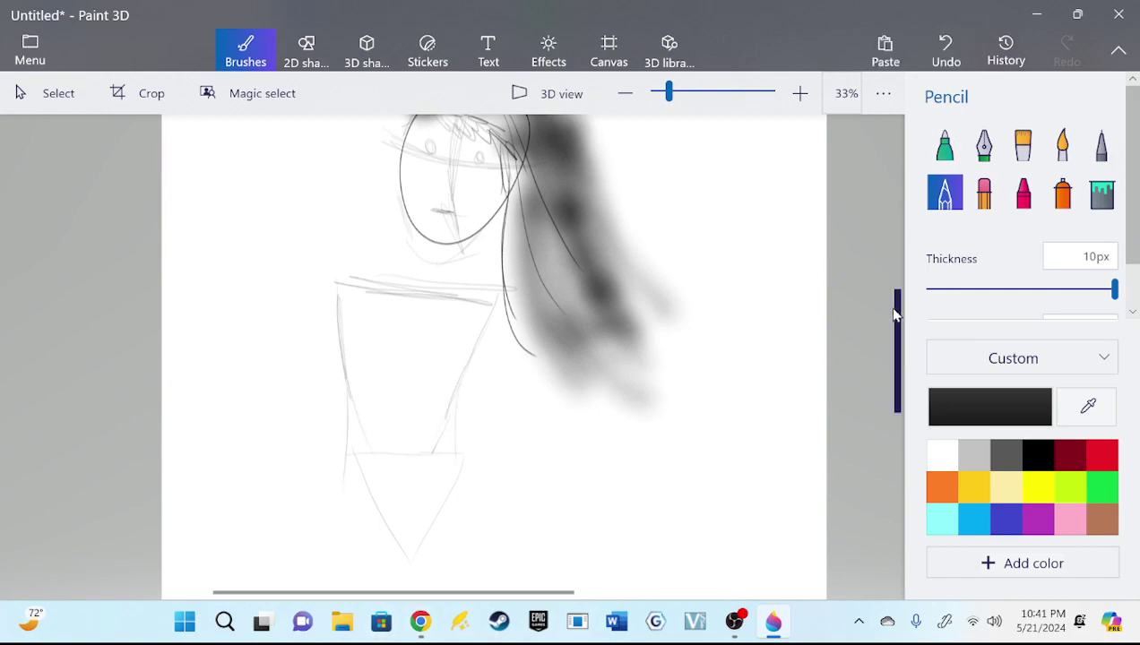
Draw tall ovals for the hip joints on both sides of the pelvis and smaller ovals at the two shoulders
drag(894, 313, 894, 354)
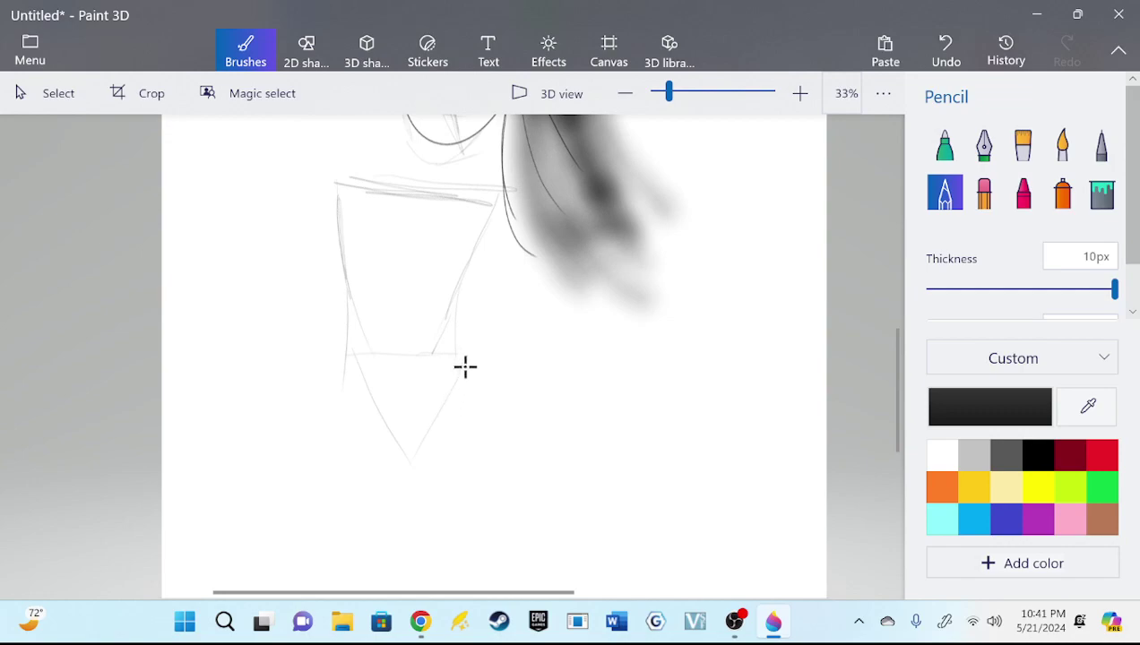
mouse_move(420, 455)
mouse_down()
mouse_move(474, 378)
mouse_move(432, 462)
mouse_move(467, 417)
mouse_up()
mouse_move(357, 352)
mouse_down()
mouse_move(336, 447)
mouse_move(356, 353)
mouse_up()
click(945, 50)
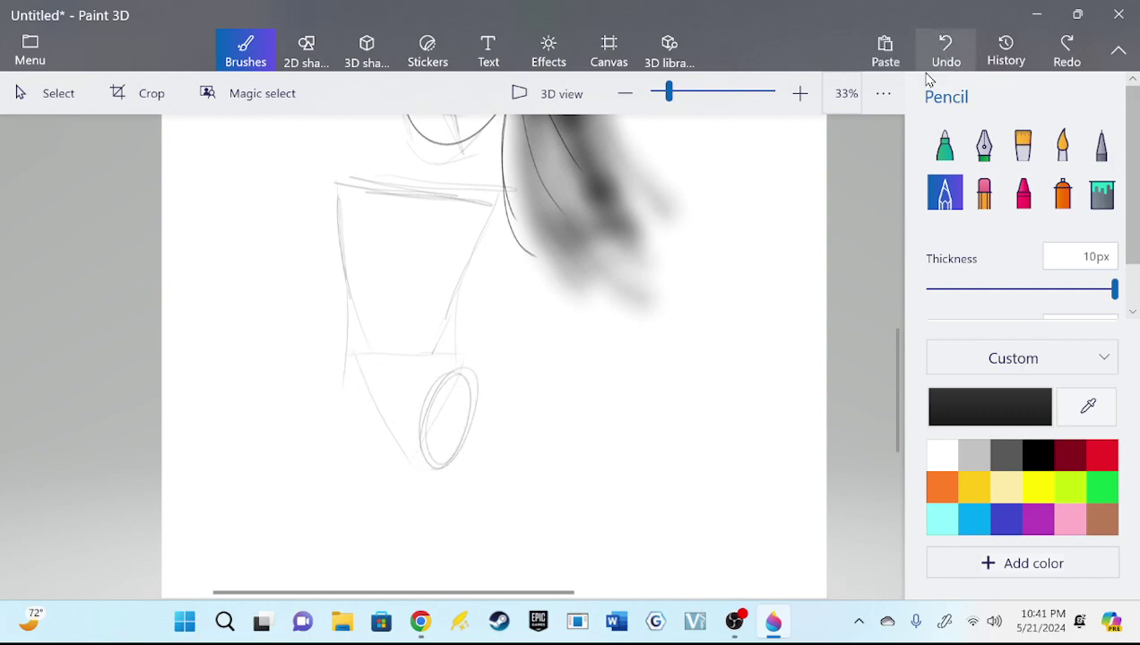
mouse_move(363, 435)
mouse_down()
mouse_move(389, 466)
mouse_move(360, 374)
mouse_up()
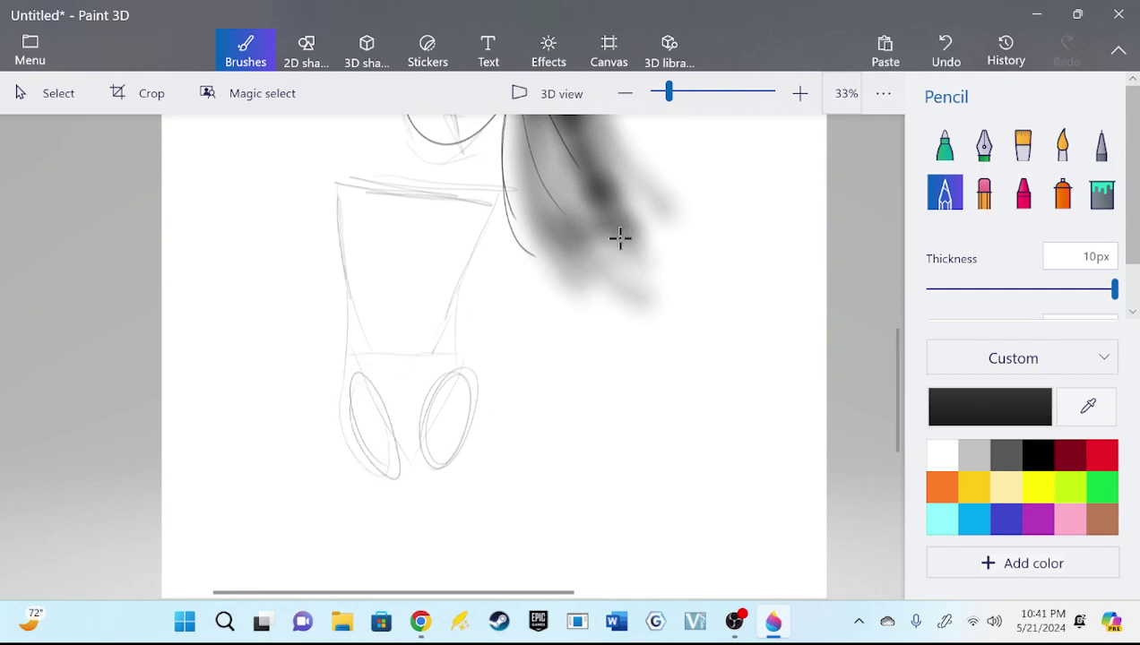
drag(486, 221, 484, 240)
drag(337, 177, 331, 220)
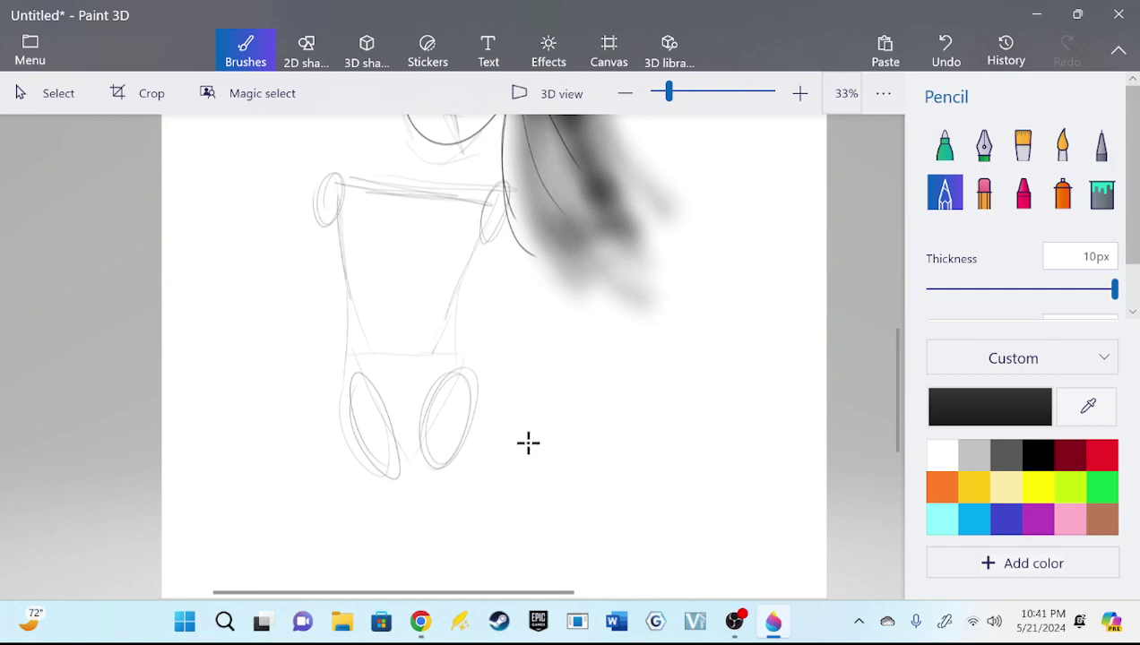
Draw the outer and inner outlines of both legs from the hip ovals down to the canvas's lower edge
scroll(899, 387, down, 2)
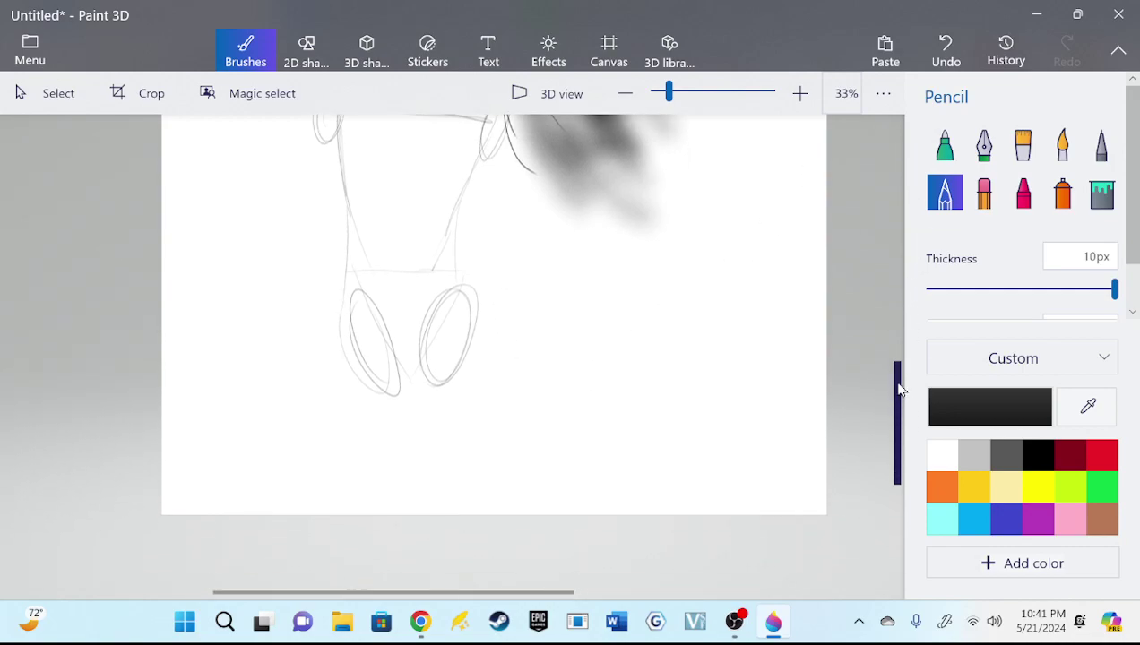
drag(899, 387, 896, 363)
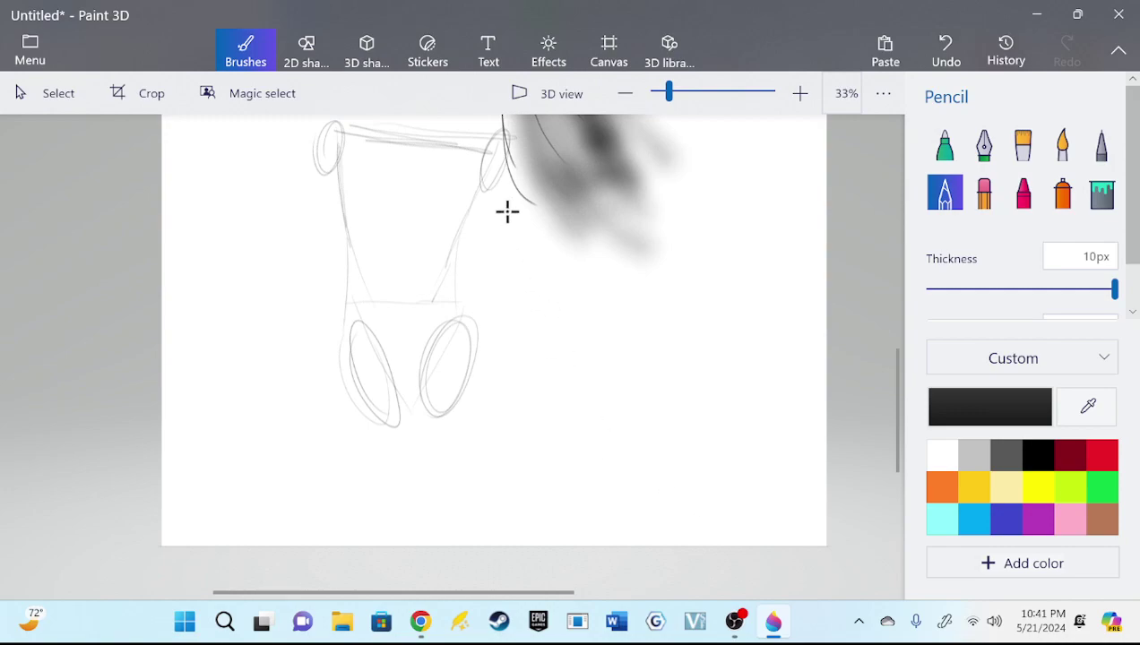
mouse_move(463, 317)
mouse_down()
mouse_move(498, 438)
mouse_move(493, 544)
mouse_up()
drag(417, 374, 436, 543)
drag(401, 391, 380, 543)
drag(346, 316, 310, 542)
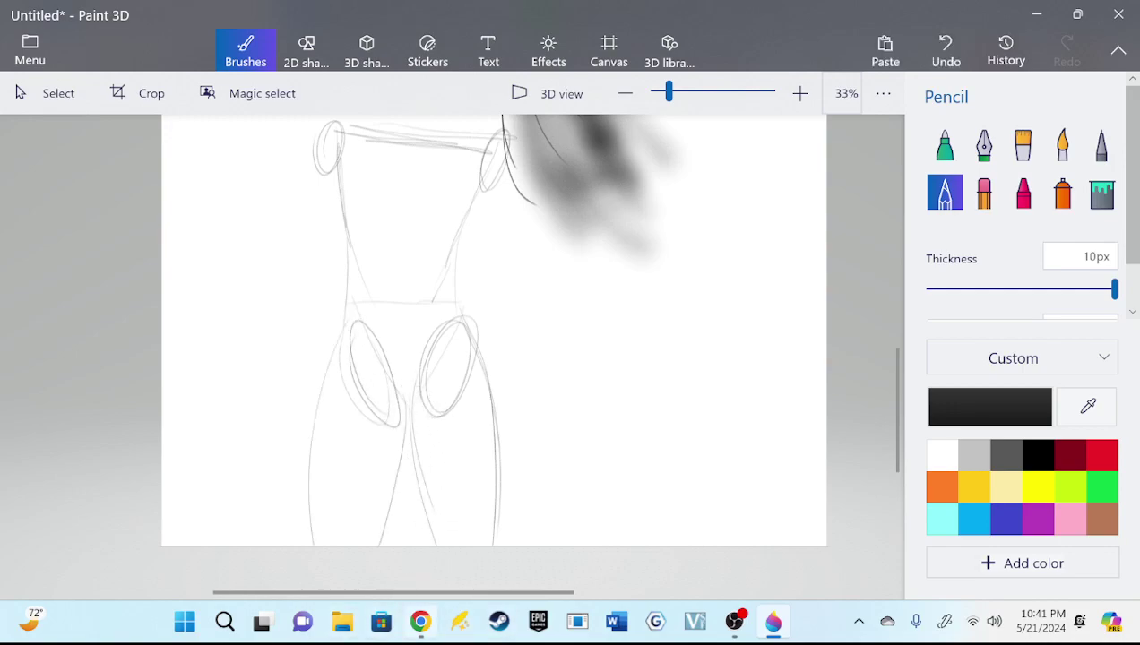
Draw the outlines of both upper arms from the shoulder ovals down to the elbows
drag(897, 411, 898, 356)
drag(496, 271, 561, 399)
drag(484, 325, 556, 414)
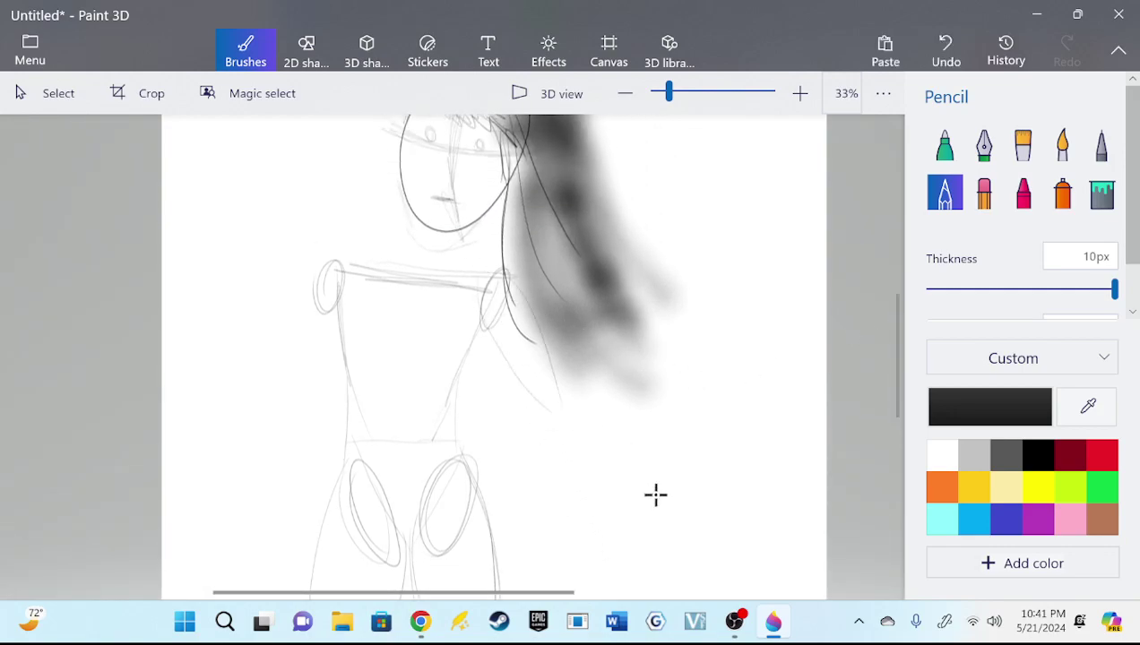
drag(329, 265, 242, 392)
drag(339, 310, 245, 392)
Add an oval at each elbow and draw both forearms hanging down, undoing the first forearm attempt
drag(552, 425, 556, 421)
drag(238, 375, 281, 524)
drag(236, 400, 231, 379)
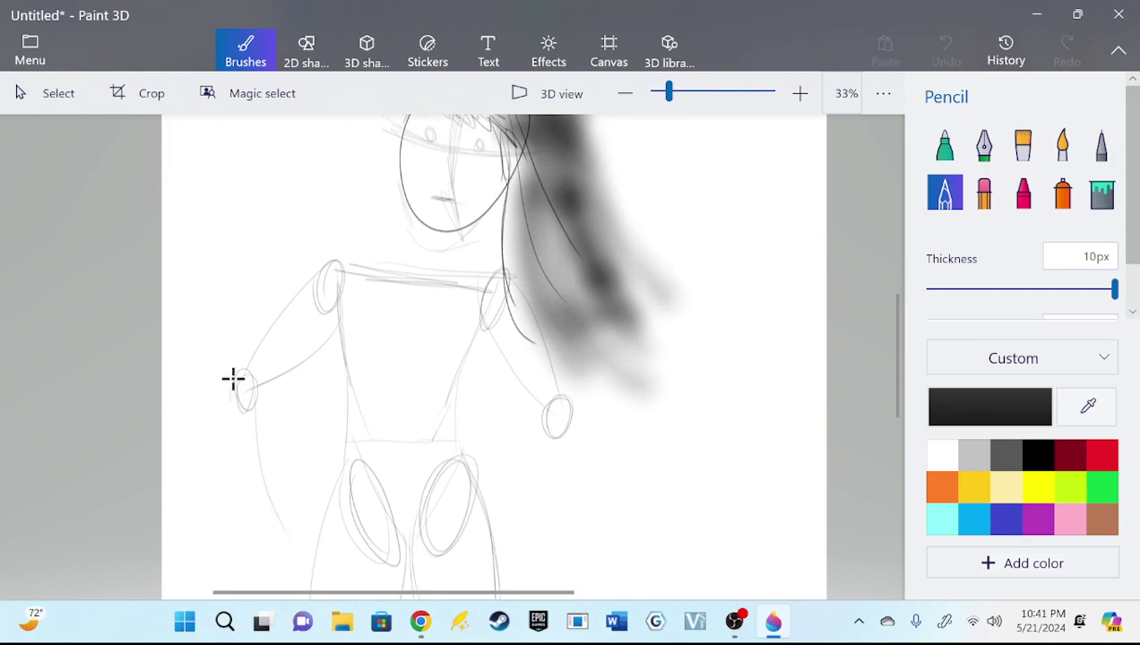
click(945, 49)
click(945, 49)
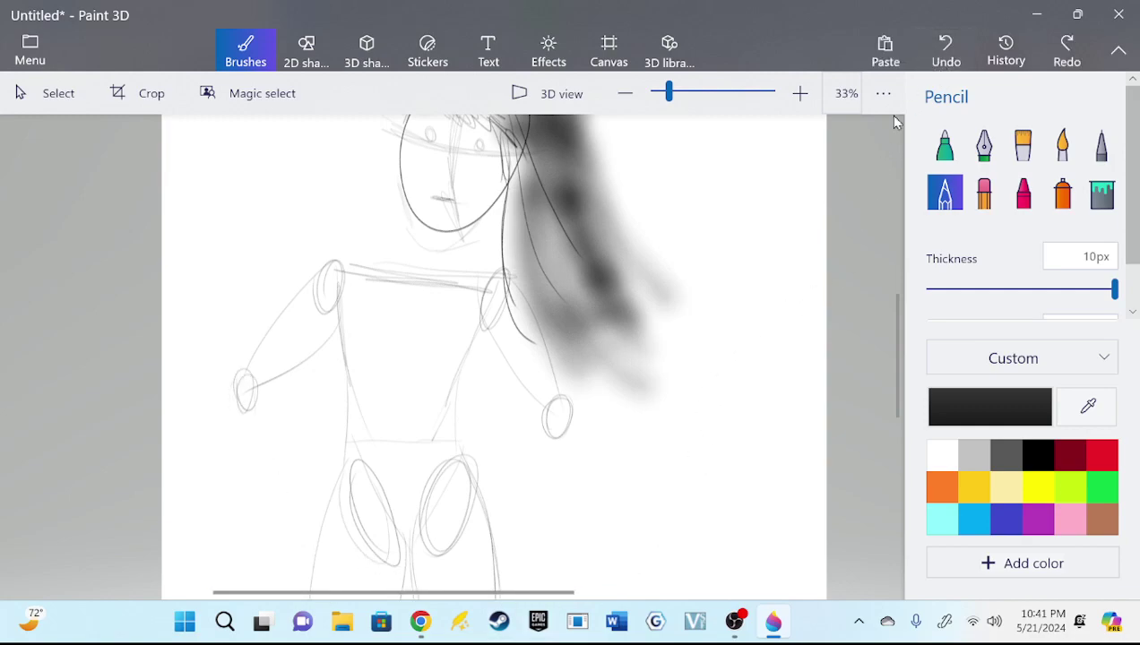
drag(234, 378, 260, 528)
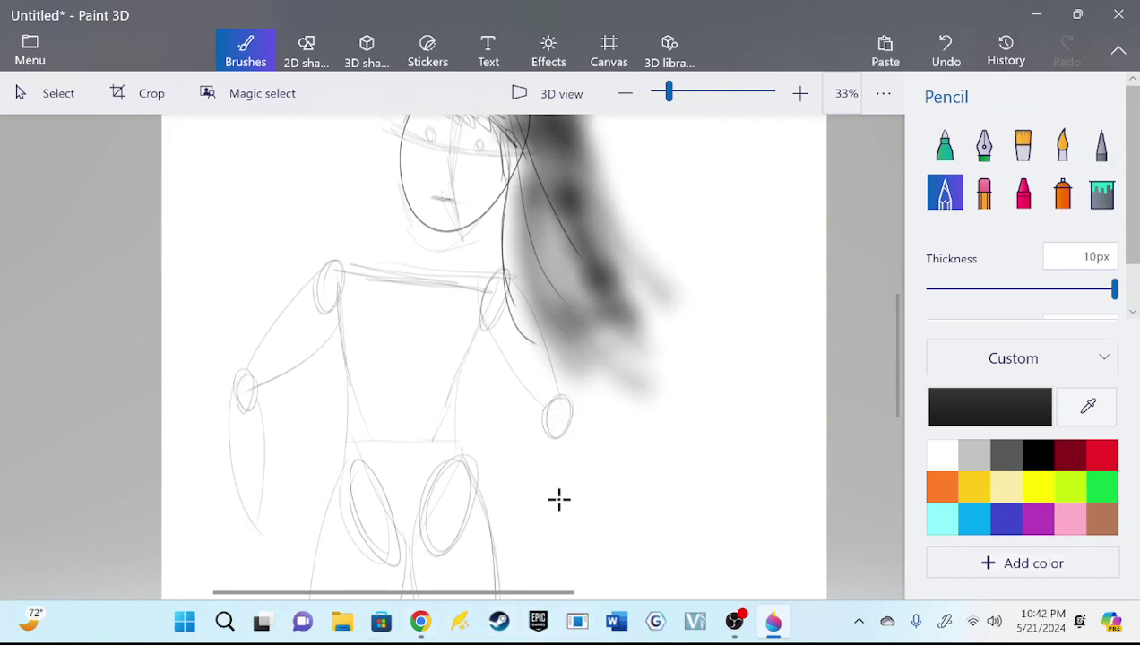
drag(576, 428, 556, 578)
drag(536, 450, 539, 584)
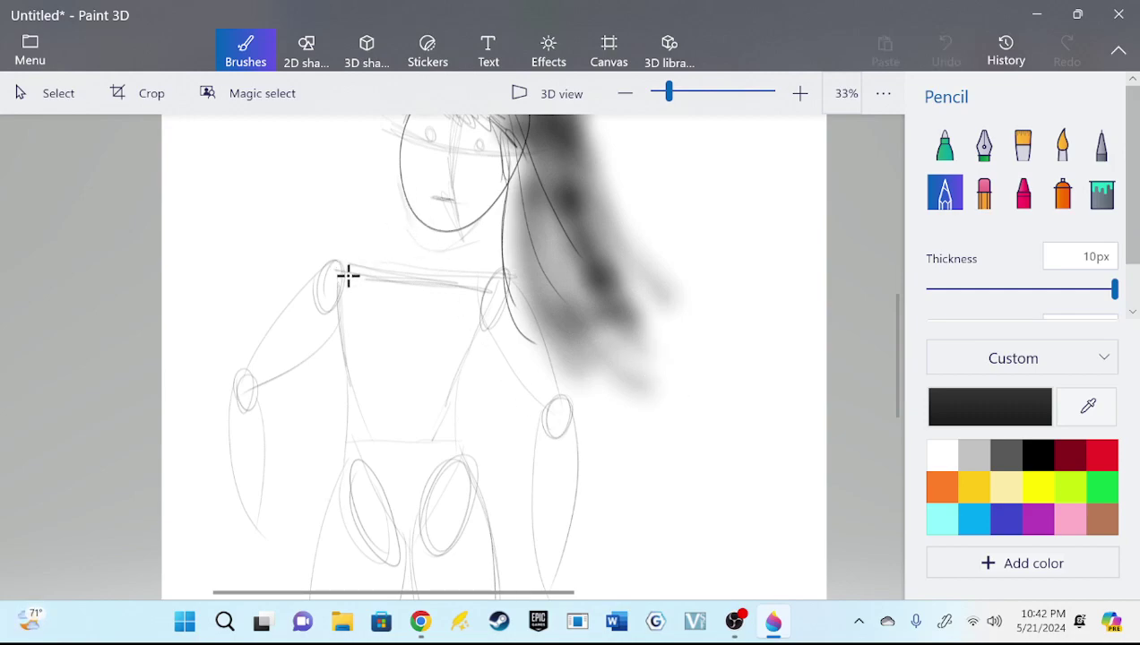
Sketch the neck and the sloping lines joining it to both shoulders
drag(348, 267, 394, 236)
mouse_move(483, 271)
mouse_down()
mouse_move(458, 240)
mouse_move(479, 265)
mouse_up()
drag(414, 211, 405, 236)
Sketch the curved chest lines and faint abdominal muscle lines on the torso, and undo the last stroke
drag(897, 349, 859, 346)
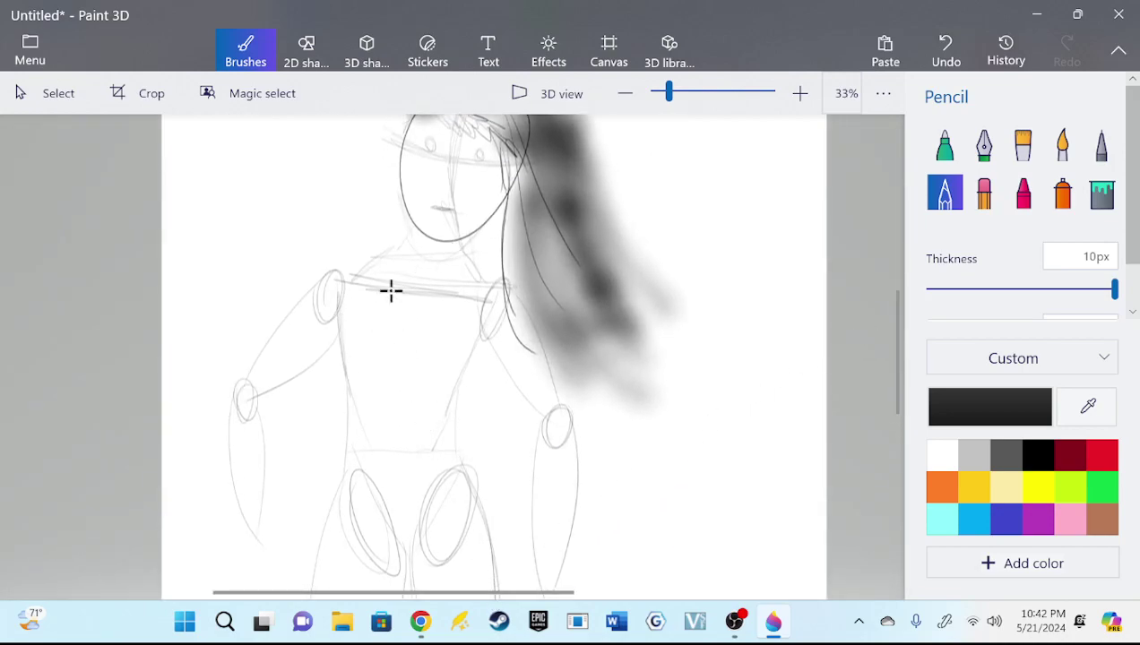
drag(367, 303, 391, 337)
mouse_move(475, 315)
mouse_down()
mouse_move(405, 337)
mouse_move(394, 370)
mouse_up()
drag(368, 360, 385, 358)
mouse_move(418, 359)
mouse_down()
mouse_move(463, 372)
mouse_move(421, 387)
mouse_up()
drag(367, 424, 411, 428)
drag(401, 414, 394, 404)
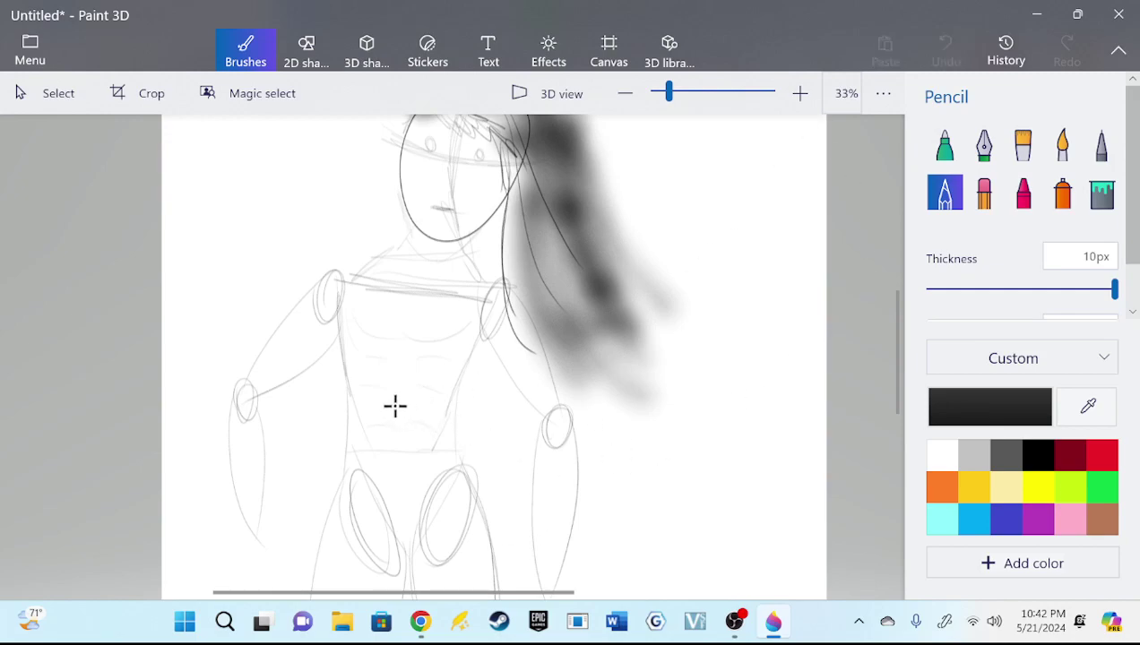
click(946, 52)
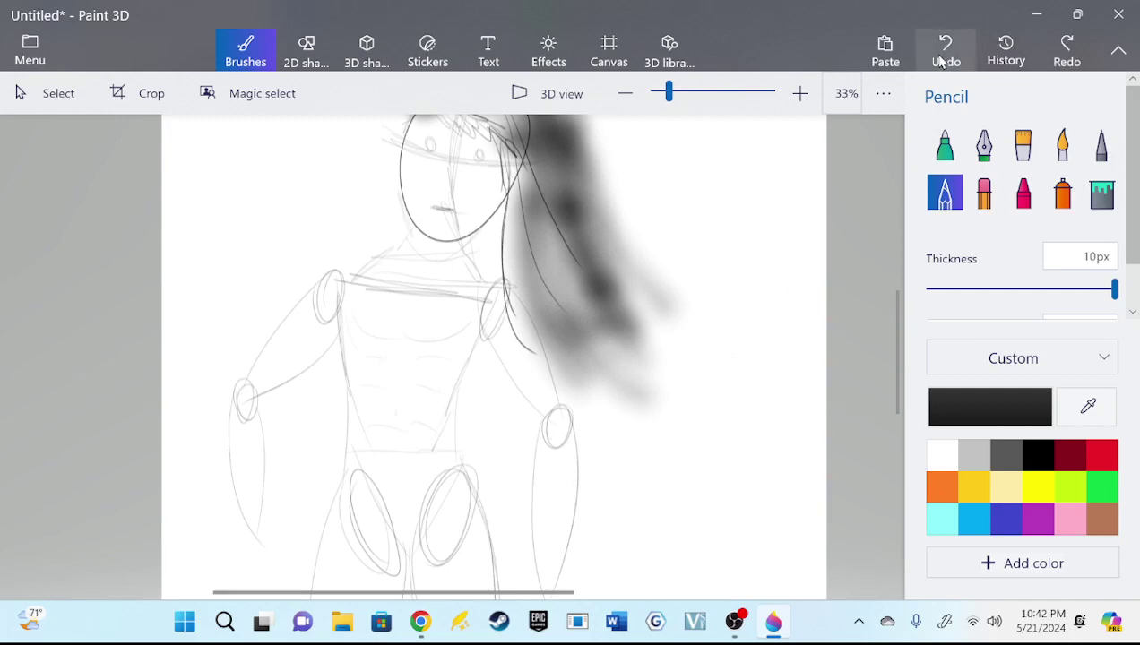
Sketch a small navel stroke on the lower belly with the Pencil, undoing the earlier tries
drag(395, 410, 399, 408)
click(946, 52)
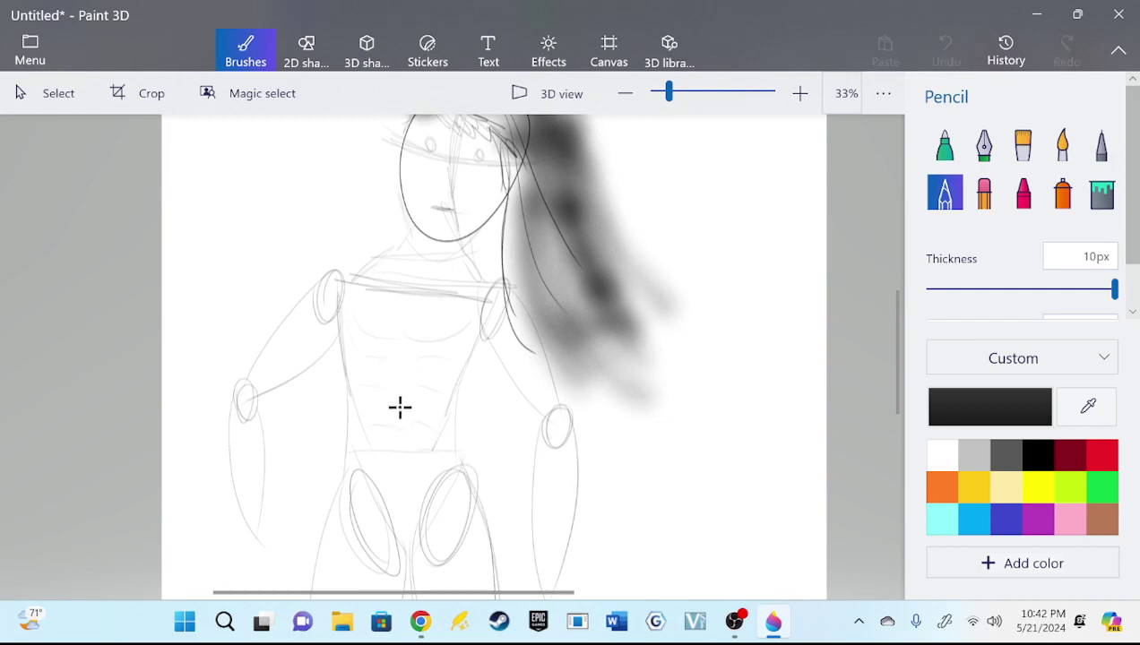
click(946, 52)
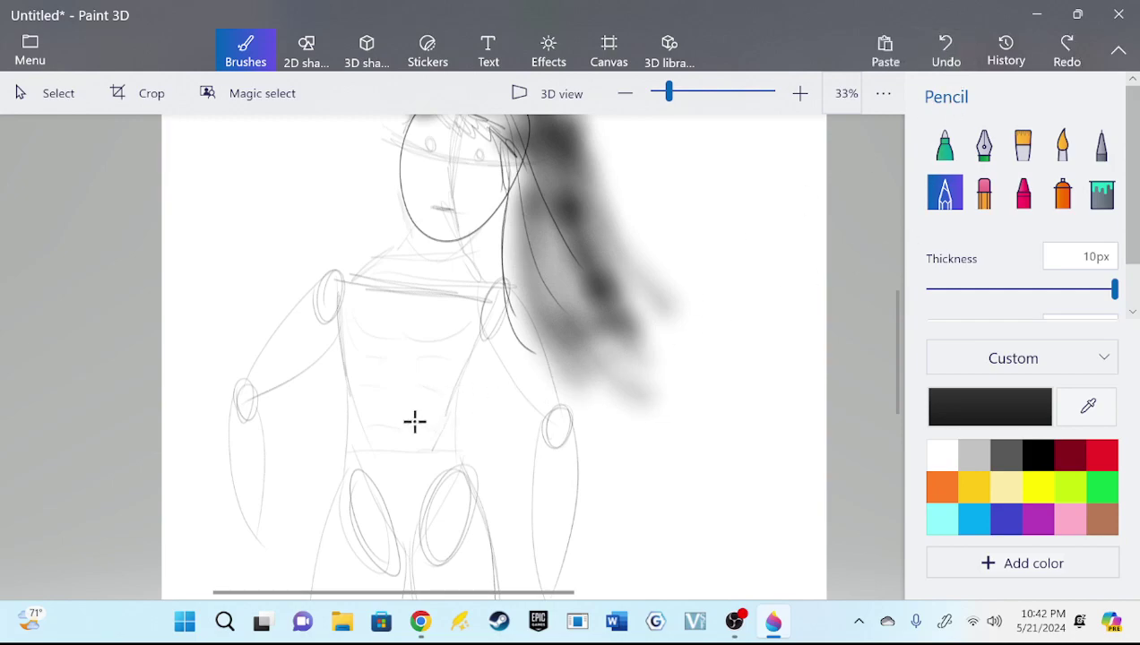
drag(394, 408, 397, 413)
scroll(904, 372, up, 3)
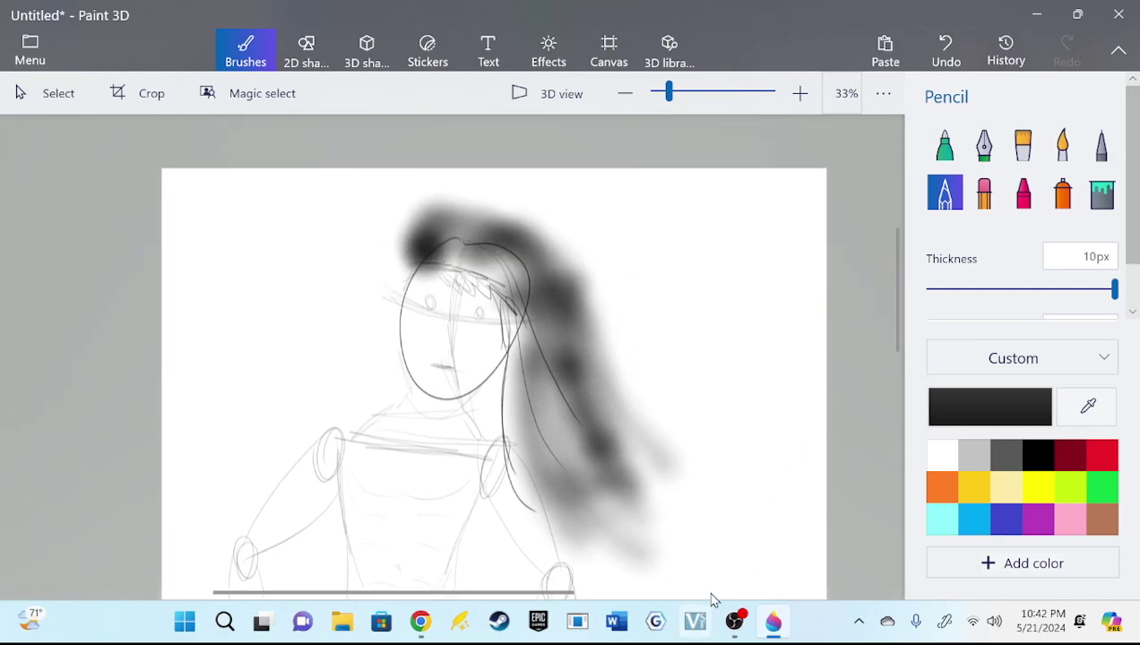
Sketch a large curved tail sweeping from the hip along the canvas bottom and up beside the figure
scroll(898, 323, down, 5)
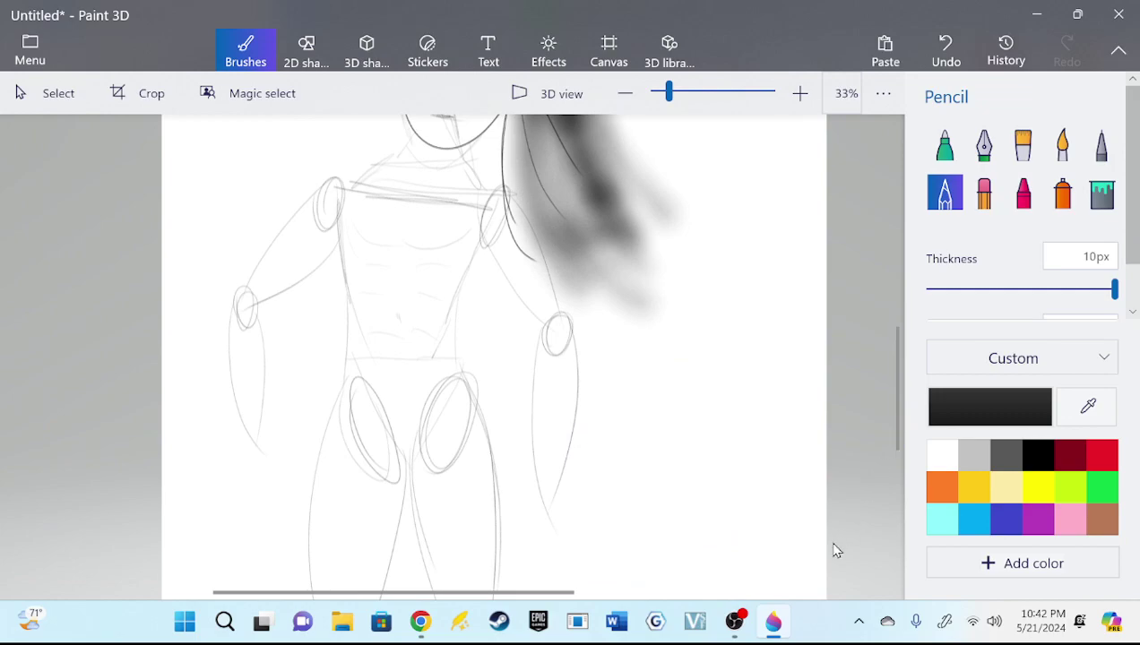
scroll(896, 385, down, 2)
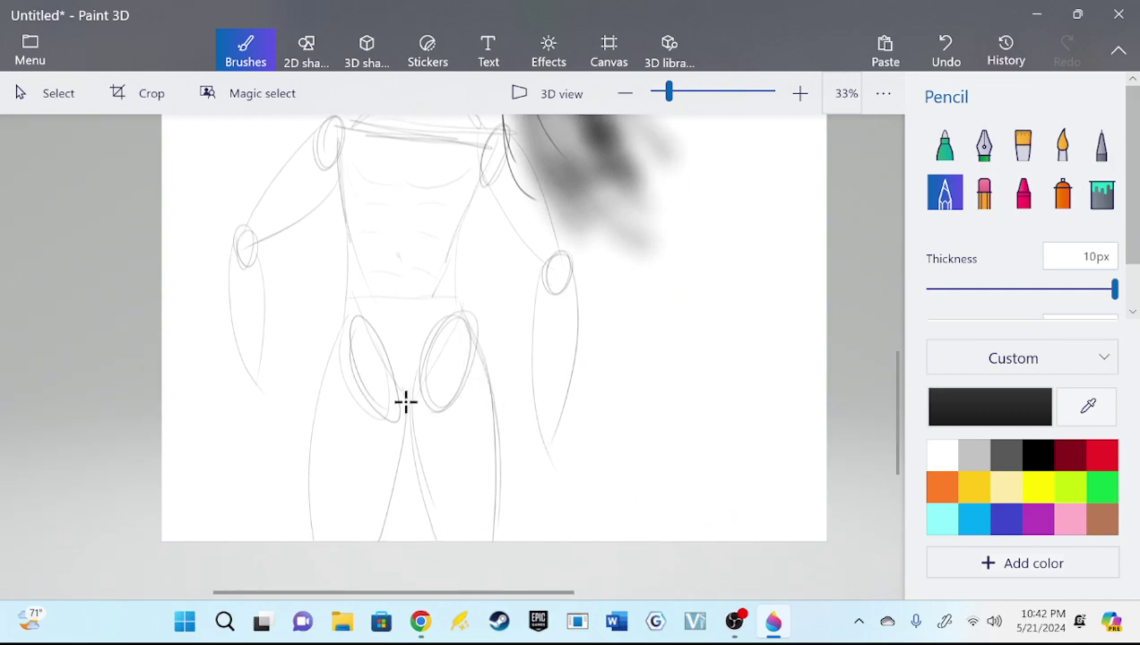
drag(485, 339, 476, 337)
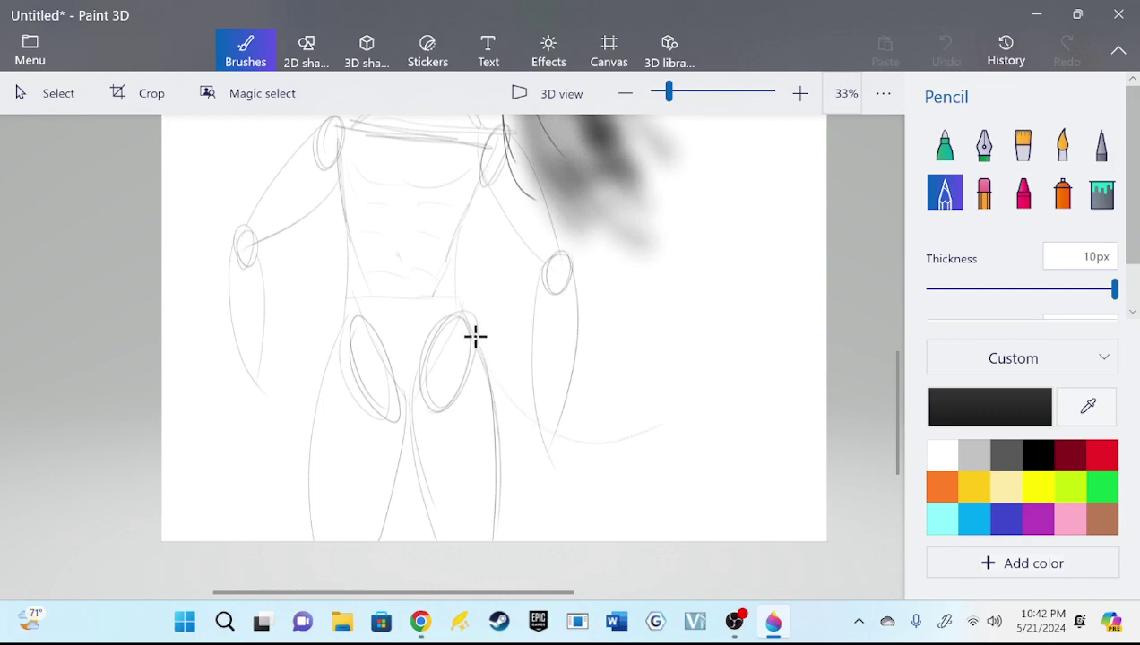
drag(787, 167, 809, 190)
drag(517, 517, 504, 506)
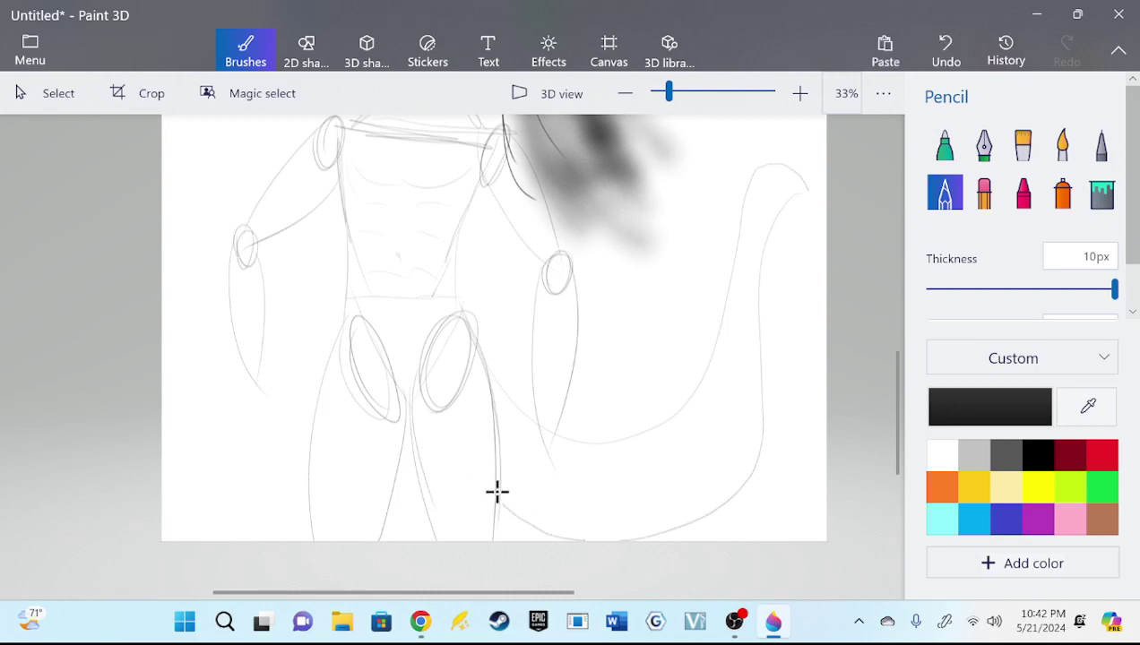
drag(513, 509, 500, 500)
Add short pencil lines between the tops of the thighs, undoing the first attempt
drag(413, 471, 401, 459)
click(938, 68)
drag(412, 460, 396, 356)
drag(405, 443, 413, 456)
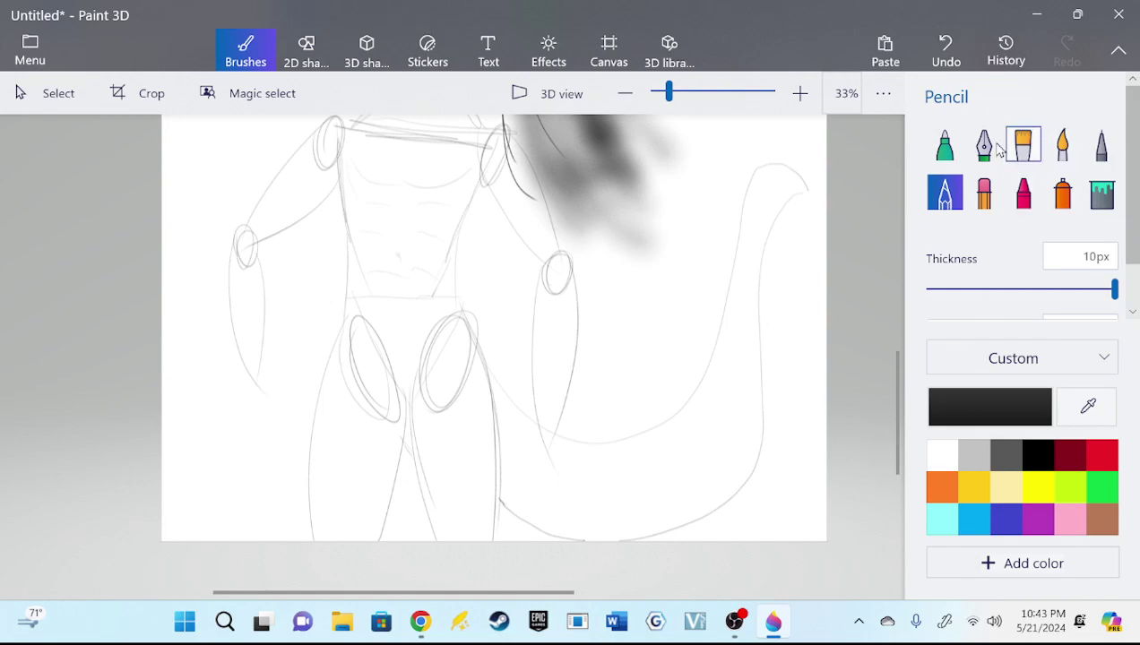
Erase the tail's outer line and tip with the Eraser, raising its thickness to 106 px
click(986, 195)
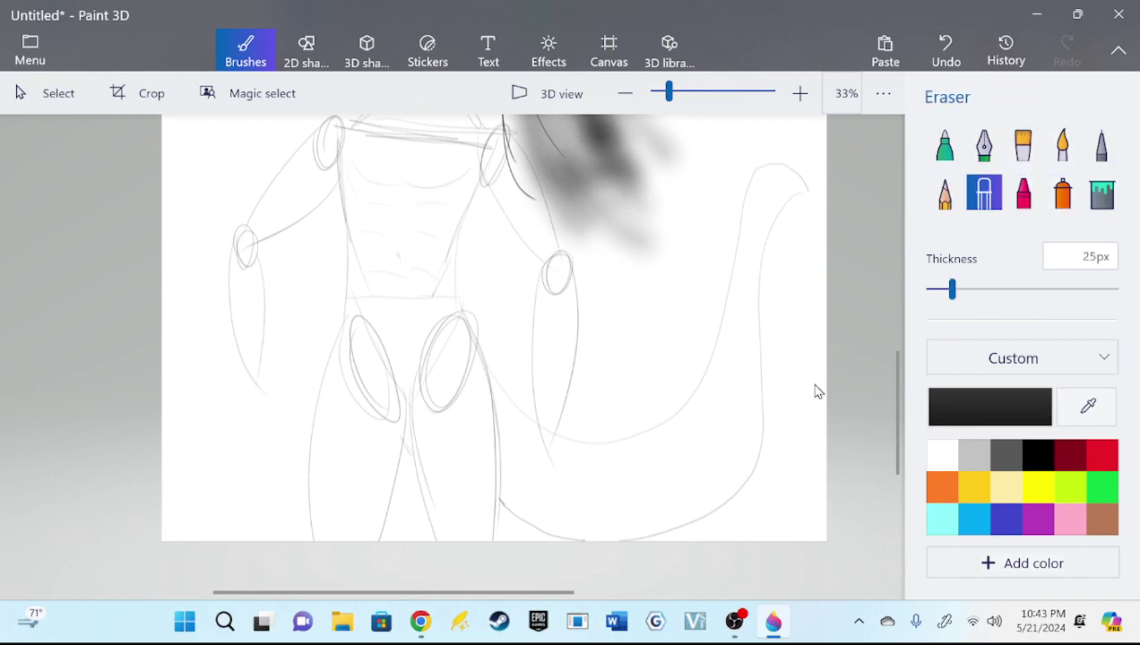
drag(758, 242, 759, 243)
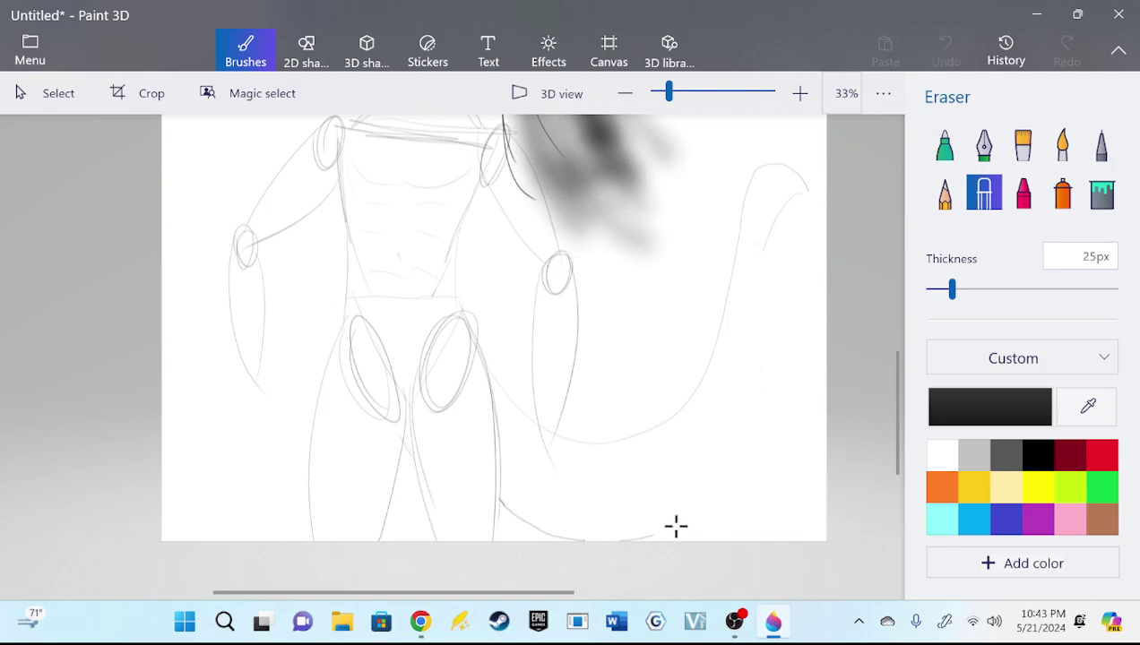
drag(806, 176, 800, 172)
drag(951, 289, 1028, 289)
mouse_move(786, 172)
mouse_down()
mouse_move(752, 180)
mouse_move(776, 161)
mouse_up()
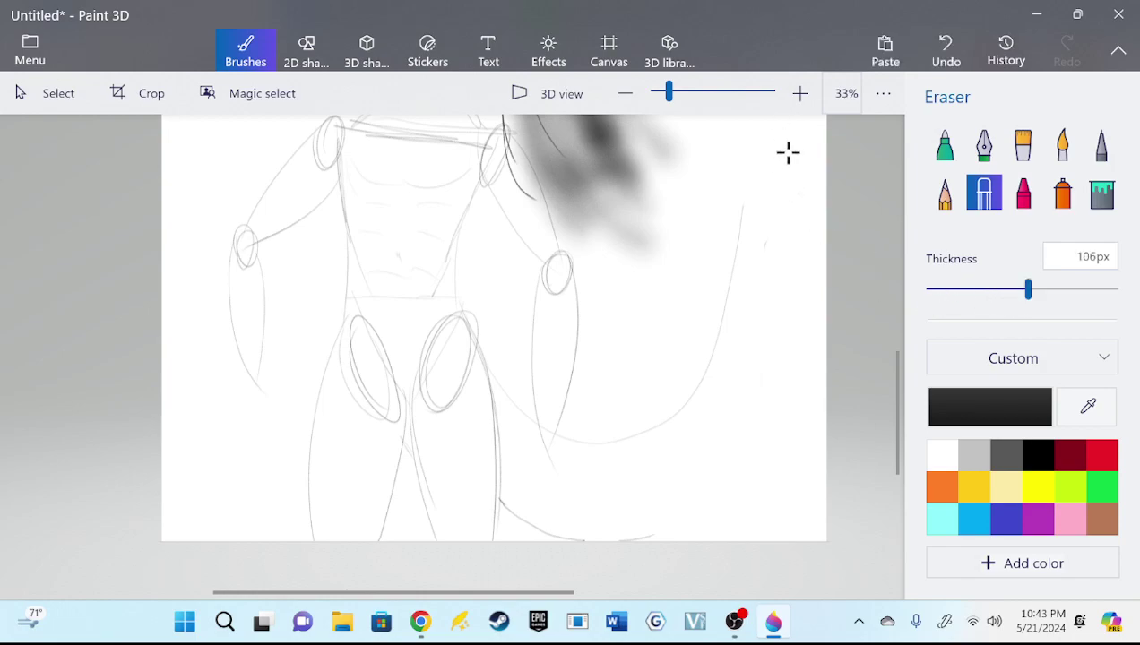
Redraw the tail tip and outer line with the Pencil so the tail reaches the canvas edge
click(944, 193)
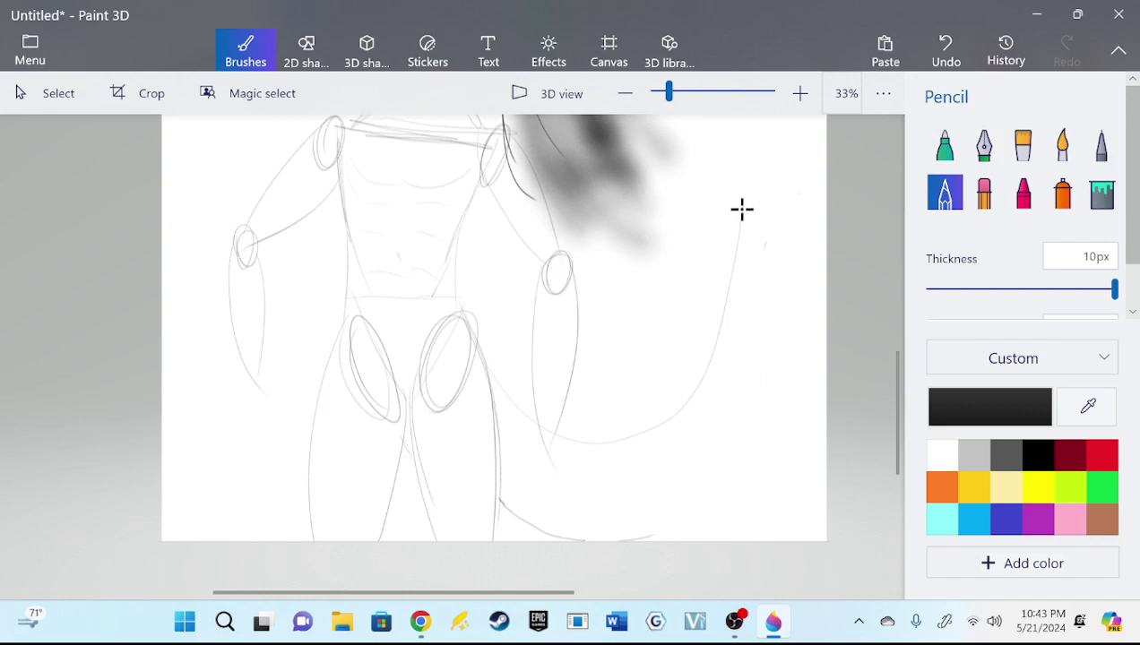
drag(742, 209, 743, 212)
mouse_move(654, 538)
mouse_down()
mouse_move(750, 462)
mouse_move(821, 154)
mouse_up()
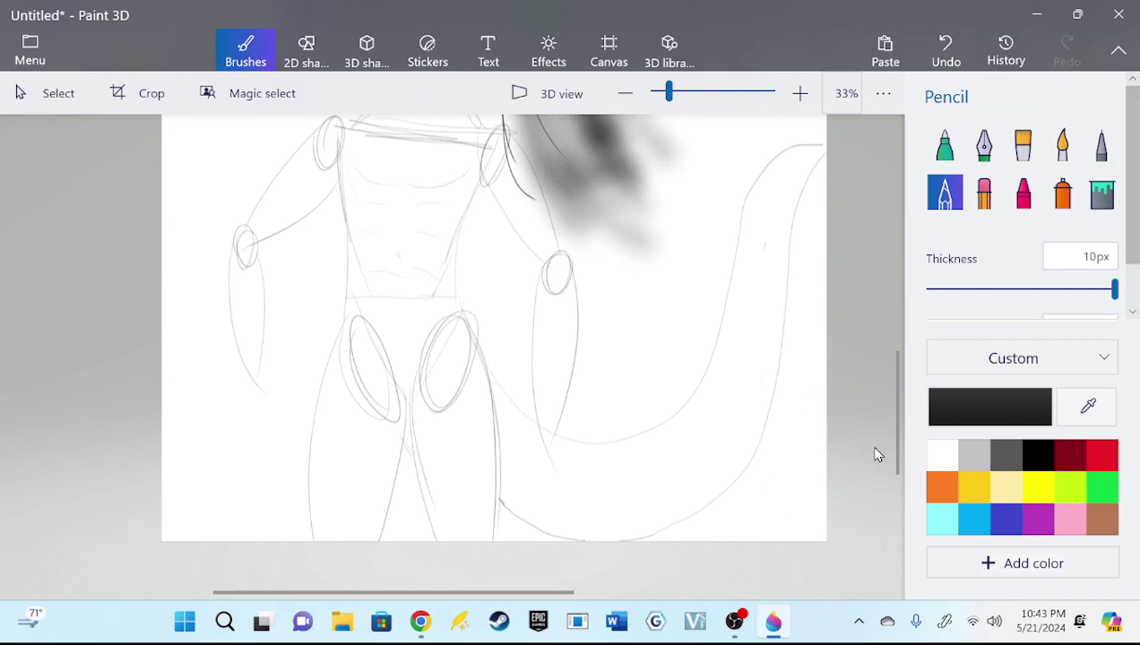
Sketch the nose and trace darker pencil lines over the side of the neck and the sloping shoulder
drag(896, 426, 912, 346)
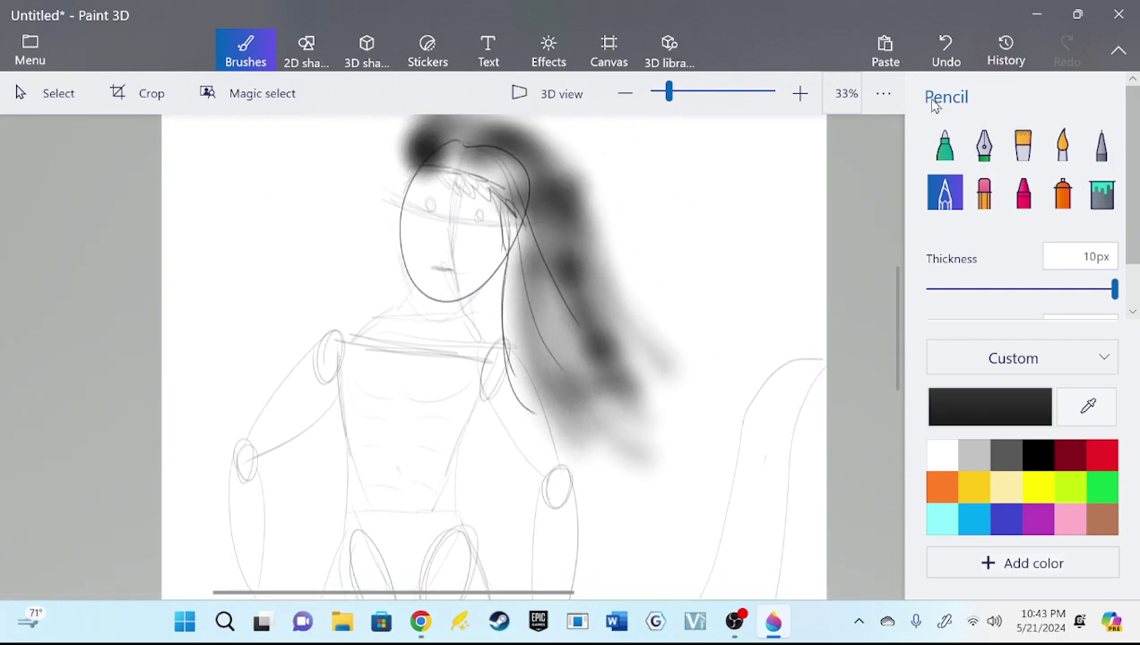
scroll(716, 188, down, 2)
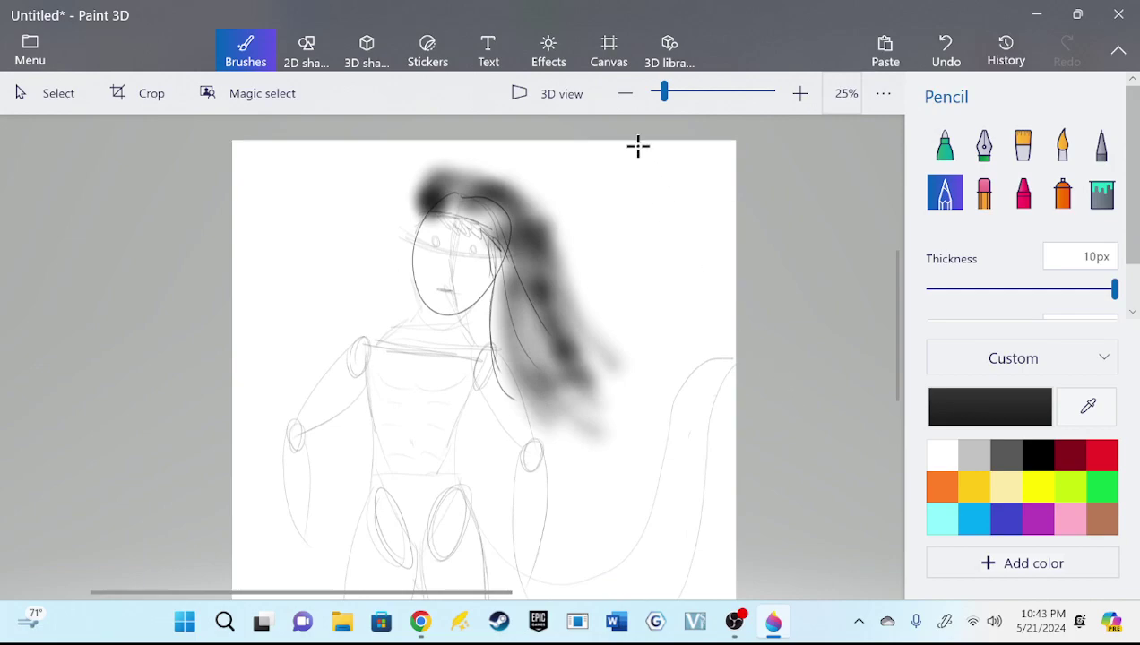
scroll(742, 287, down, 3)
click(802, 99)
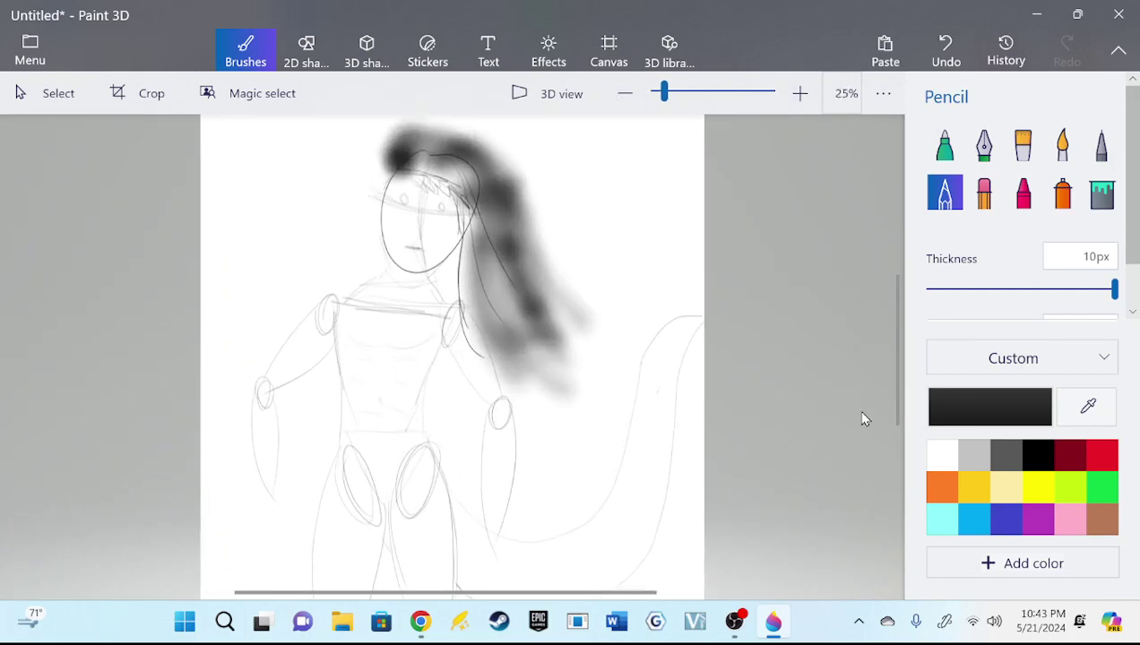
scroll(901, 358, down, 2)
scroll(900, 358, up, 2)
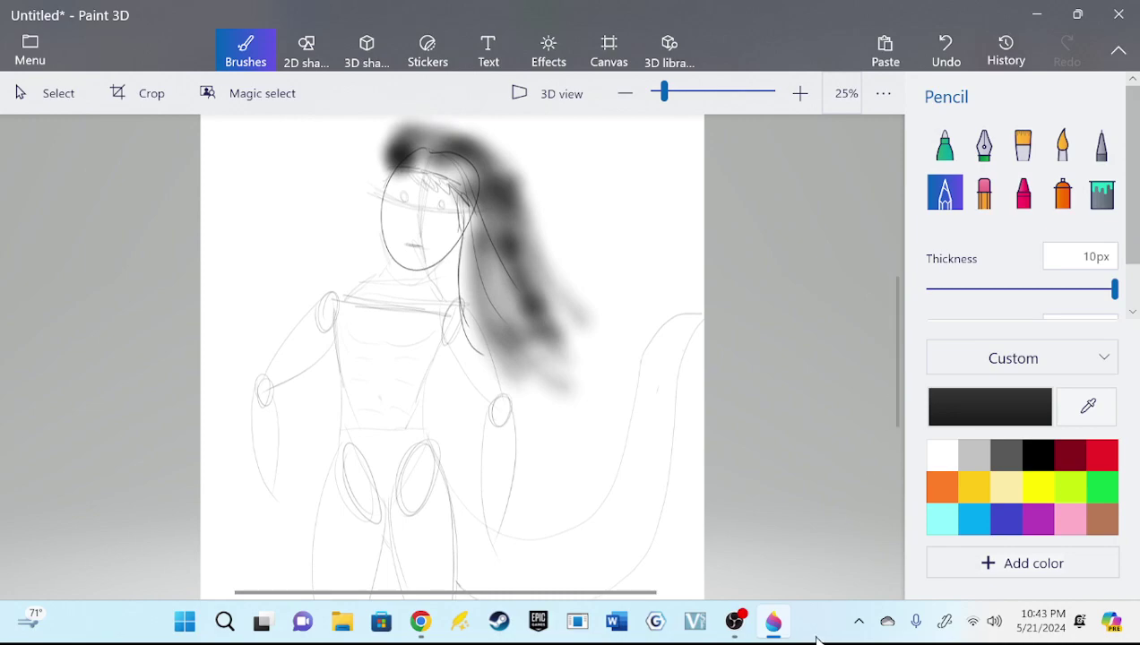
drag(434, 268, 448, 300)
drag(386, 258, 341, 297)
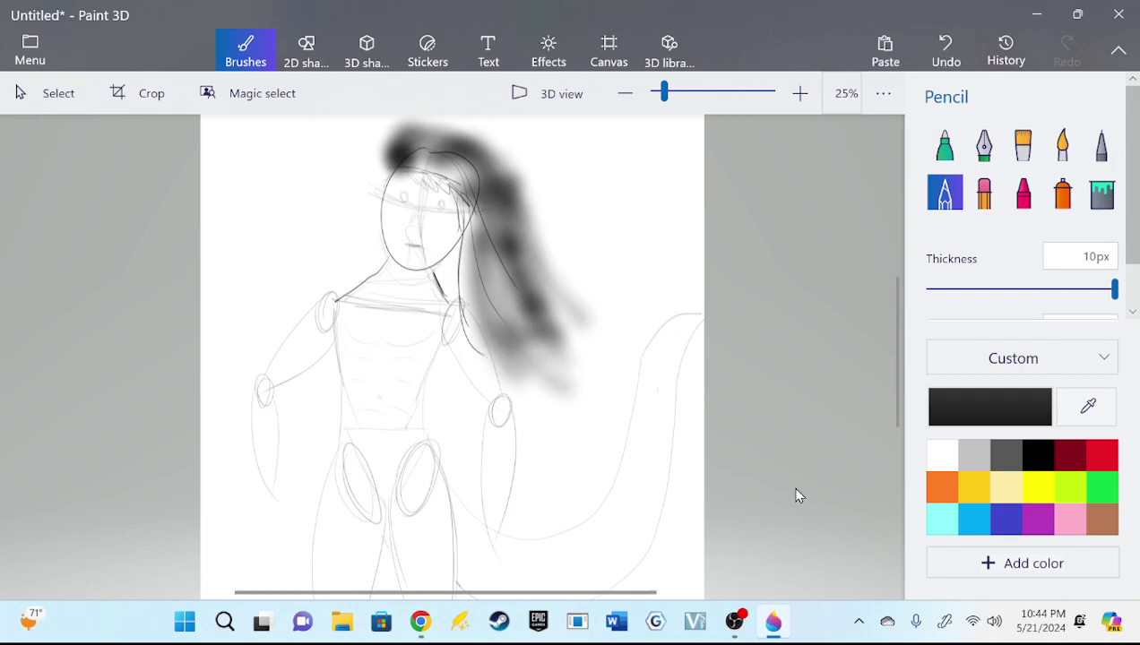
Darken the long hair with the 300 px Spray can and extend its strands down past the elbow
click(1062, 193)
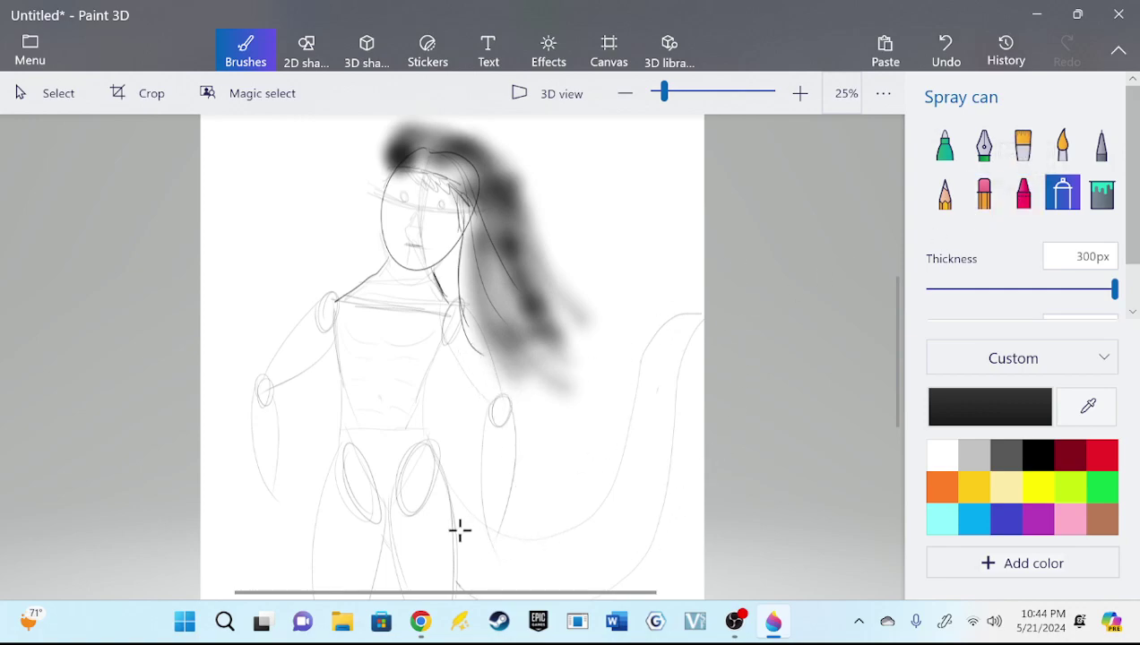
mouse_move(380, 168)
mouse_down()
mouse_move(456, 147)
mouse_move(580, 361)
mouse_up()
drag(506, 224, 566, 409)
mouse_move(486, 242)
mouse_down()
mouse_move(500, 366)
mouse_move(555, 413)
mouse_up()
drag(495, 357, 531, 529)
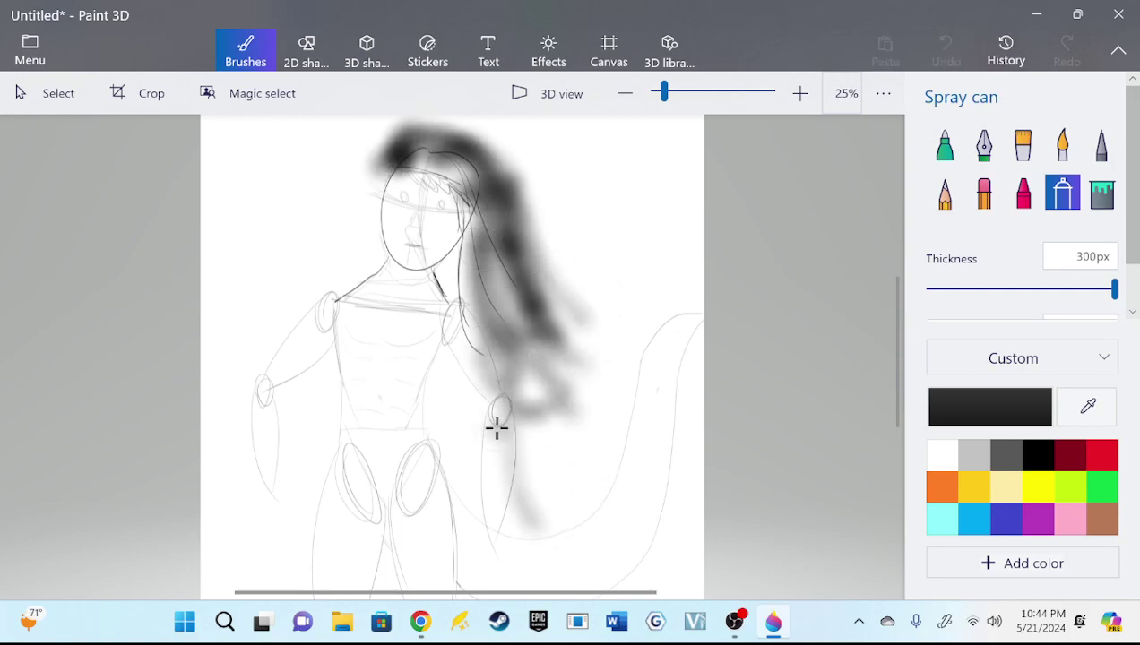
Spray soft shading down both arms, a hair strand on the face's other side, and one torso side
drag(498, 426, 475, 558)
mouse_move(362, 217)
mouse_down()
mouse_move(313, 341)
mouse_move(254, 414)
mouse_up()
mouse_move(318, 323)
mouse_down()
mouse_move(264, 379)
mouse_move(286, 524)
mouse_up()
drag(359, 278, 359, 473)
drag(346, 303, 357, 621)
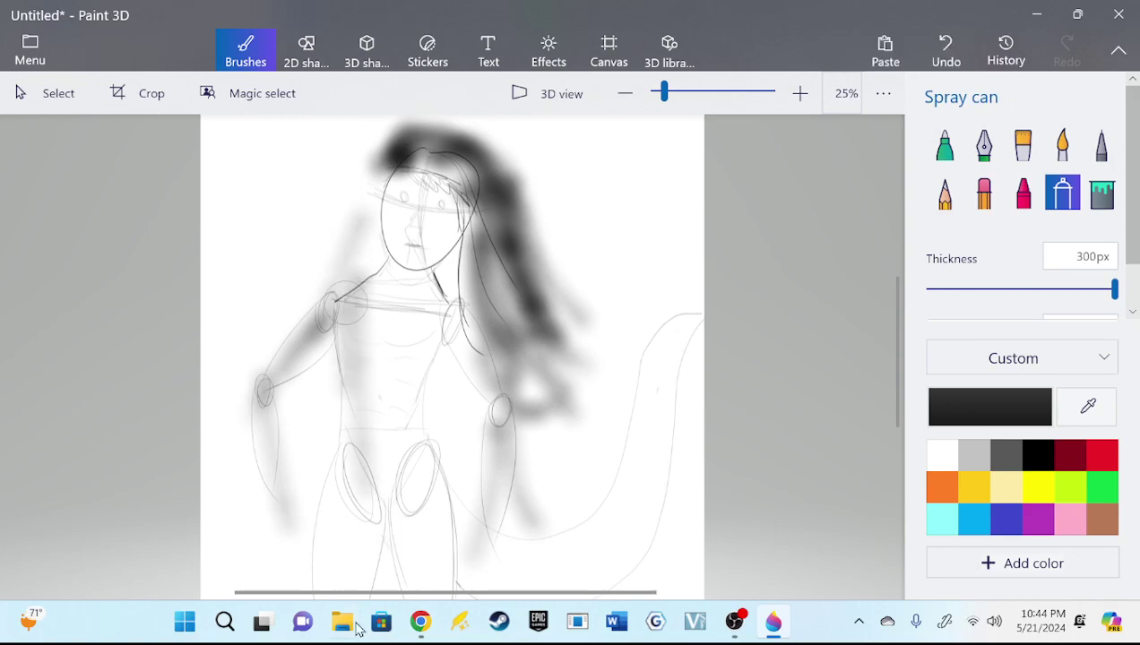
Spray light vertical shading over the face, the torso and both thighs
drag(357, 375, 316, 600)
drag(361, 340, 348, 564)
mouse_move(393, 305)
mouse_down()
mouse_move(395, 265)
mouse_move(452, 588)
mouse_up()
drag(427, 285, 431, 475)
mouse_move(421, 159)
mouse_down()
mouse_move(320, 493)
mouse_move(339, 557)
mouse_move(428, 269)
mouse_move(423, 284)
mouse_up()
drag(445, 203, 425, 549)
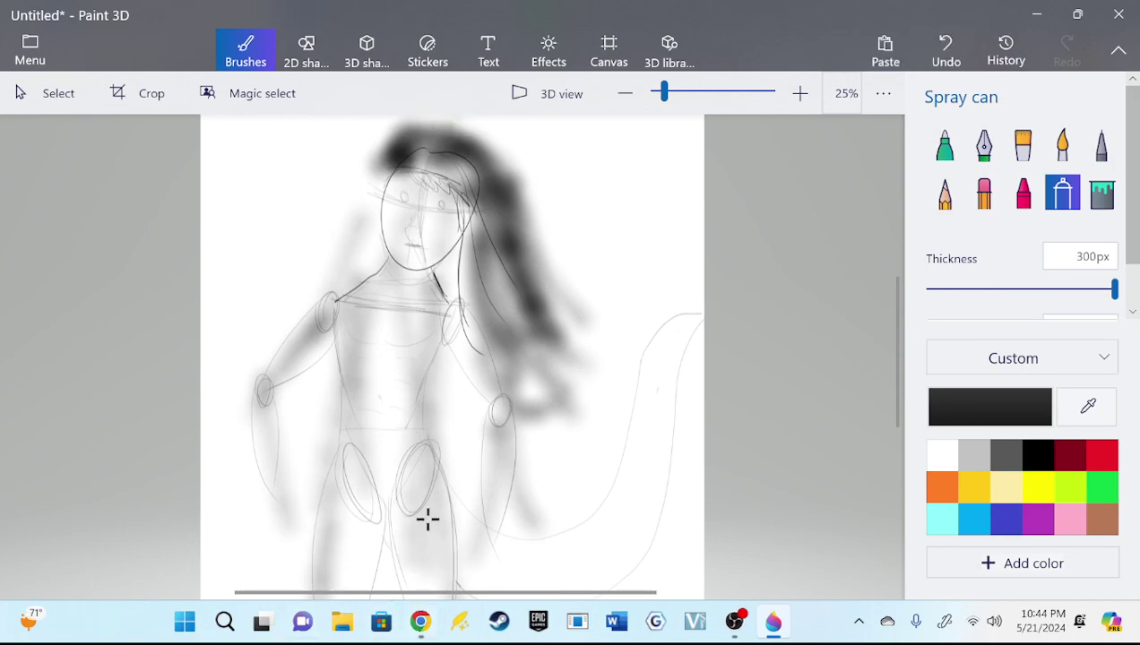
mouse_move(450, 128)
mouse_down()
mouse_move(409, 404)
mouse_move(412, 188)
mouse_move(376, 573)
mouse_up()
Shade the curved tail from its tip down to the hip with the Spray can
mouse_move(692, 348)
mouse_down()
mouse_move(557, 581)
mouse_move(497, 584)
mouse_up()
mouse_move(685, 301)
mouse_down()
mouse_move(691, 289)
mouse_move(621, 348)
mouse_move(695, 338)
mouse_move(702, 218)
mouse_move(412, 477)
mouse_up()
drag(689, 290, 547, 578)
mouse_move(673, 333)
mouse_down()
mouse_move(657, 407)
mouse_move(537, 551)
mouse_move(444, 562)
mouse_up()
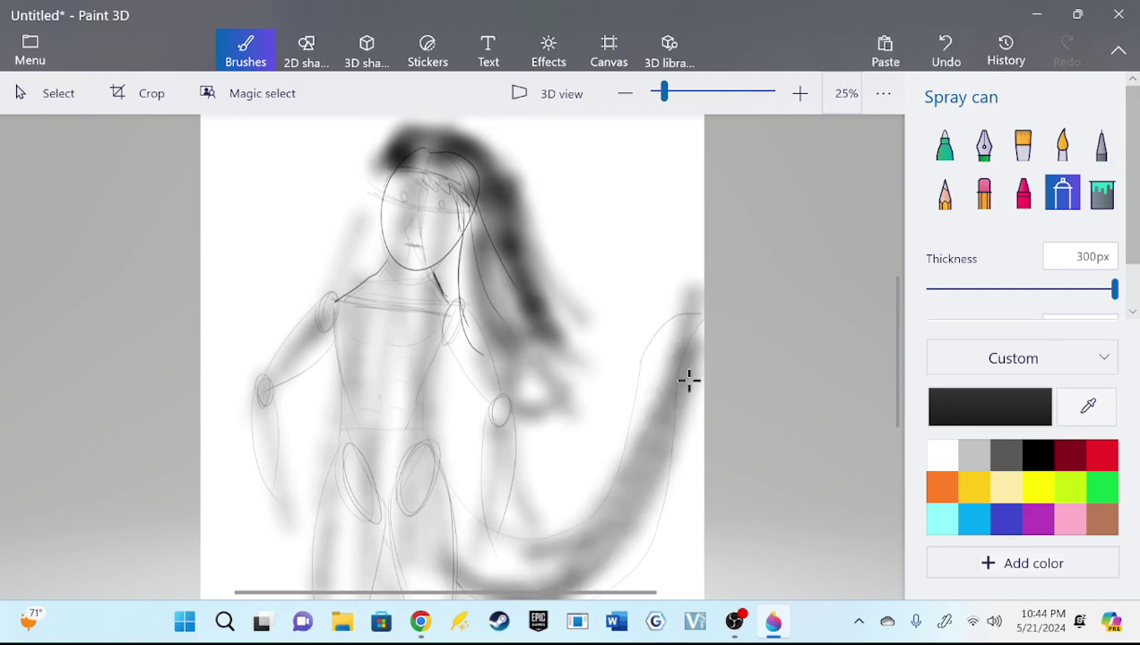
drag(683, 323, 633, 403)
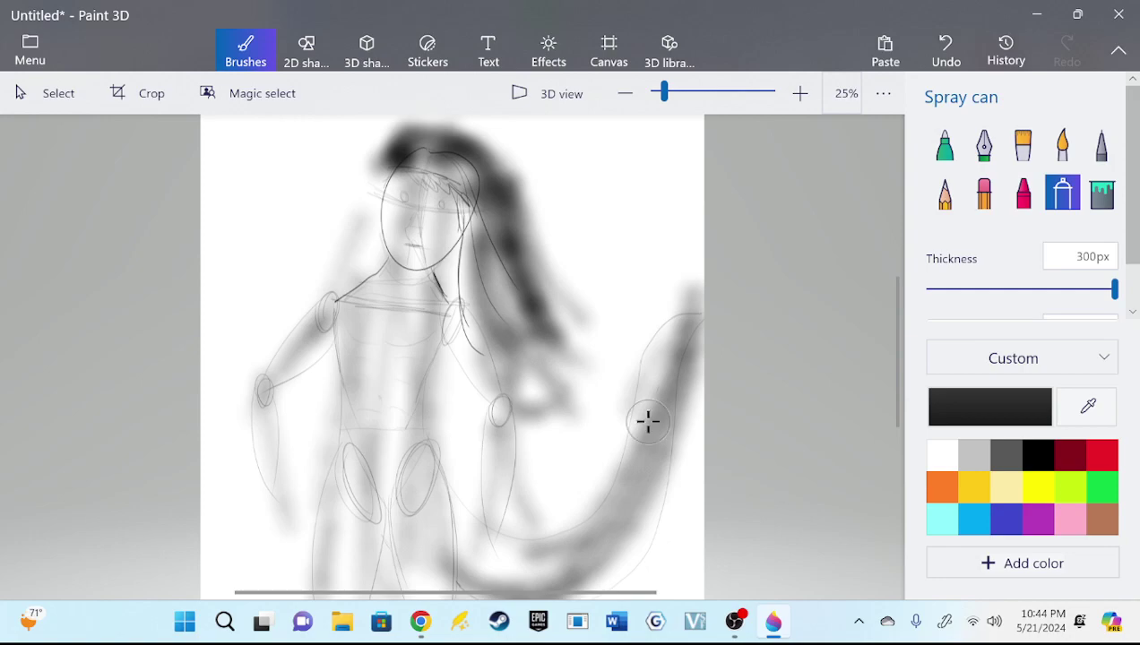
Switch to the Marker and set its thickness to 100 px
scroll(896, 367, up, 2)
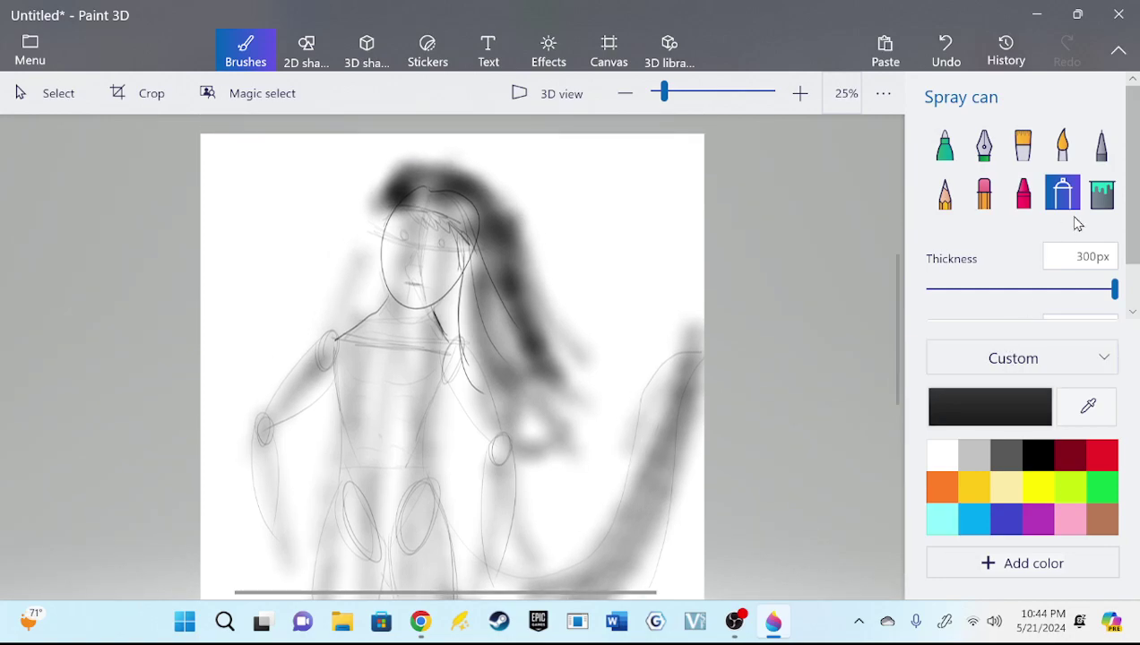
click(945, 148)
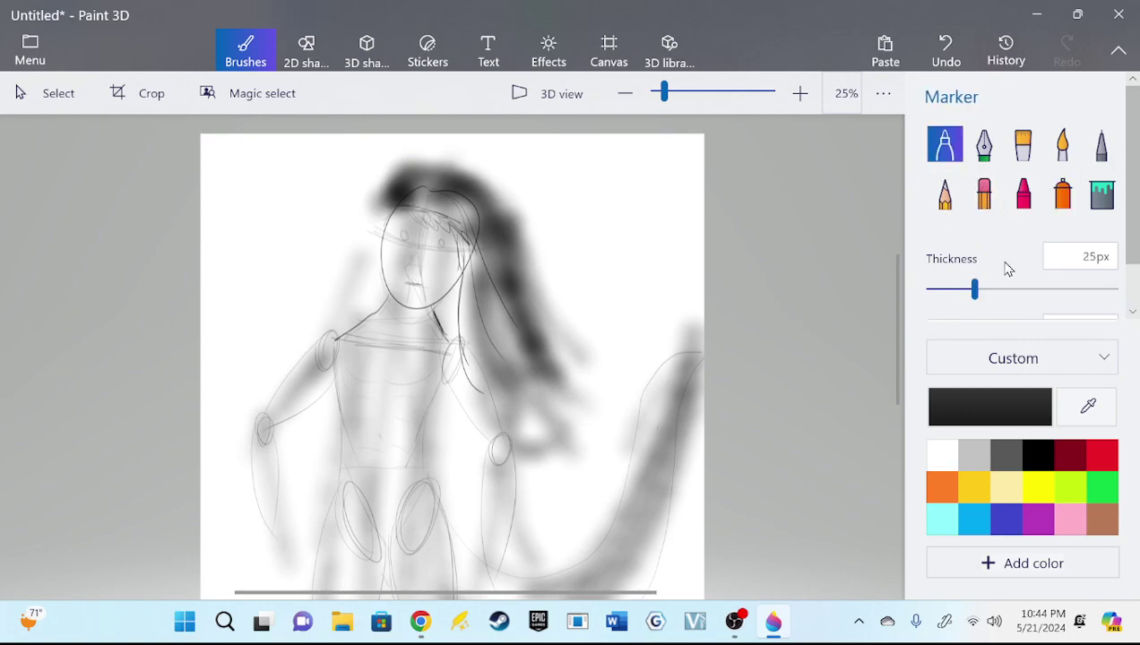
scroll(980, 305, up, 5)
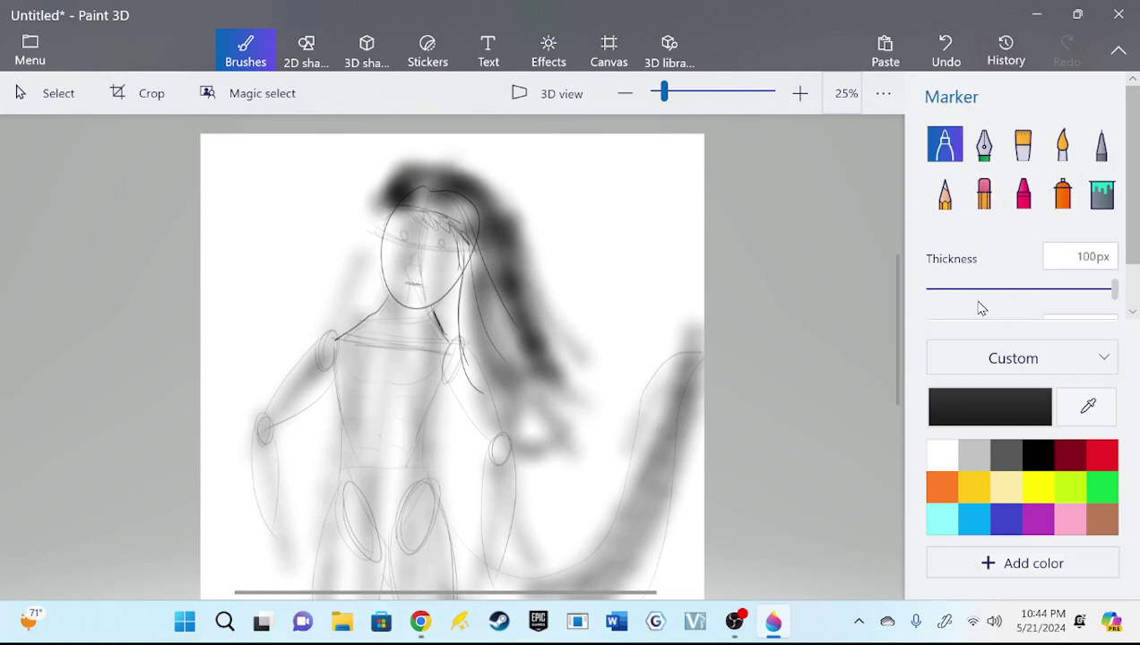
Save a copy of the drawing as the PNG image Untitled.png in the Panja's Atlas folder
click(30, 52)
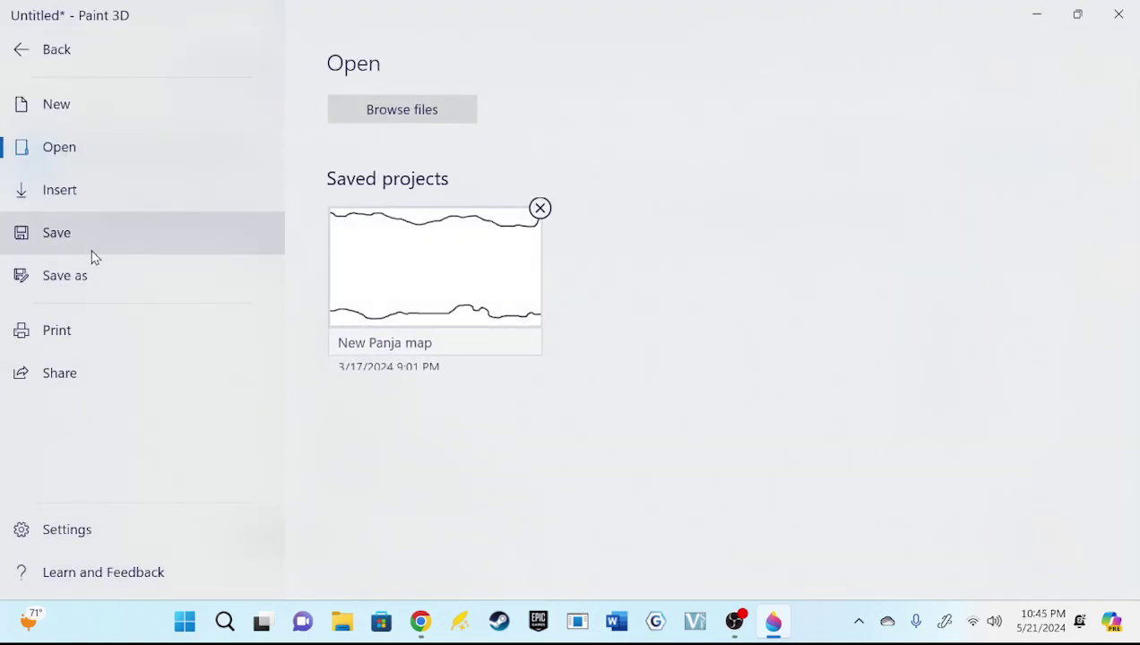
click(93, 280)
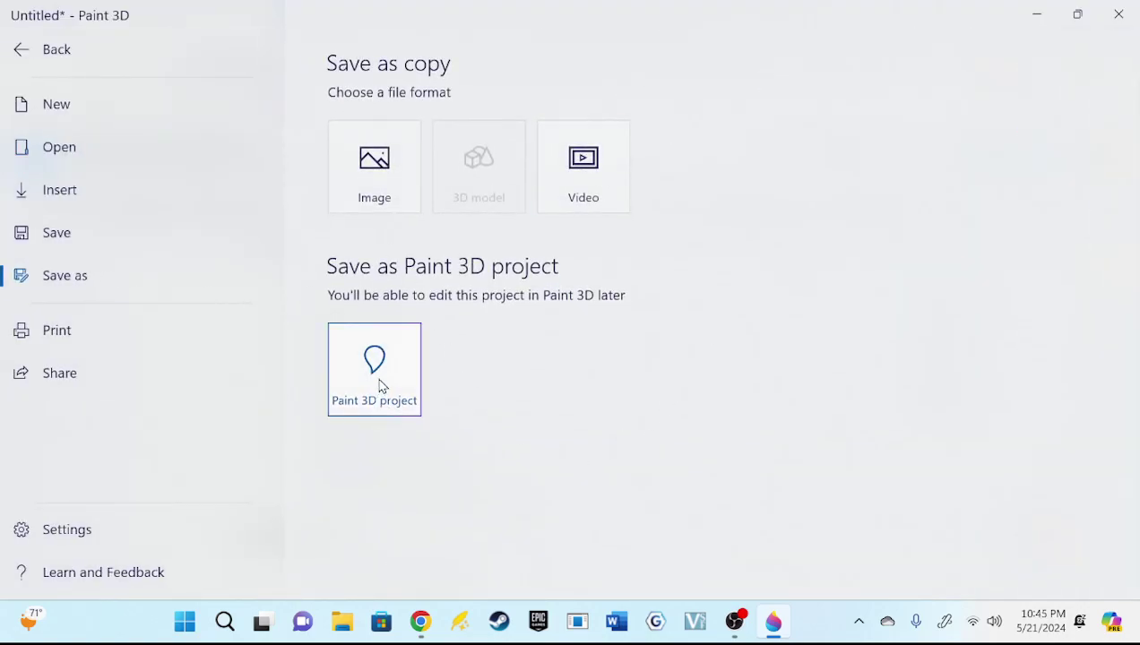
click(374, 162)
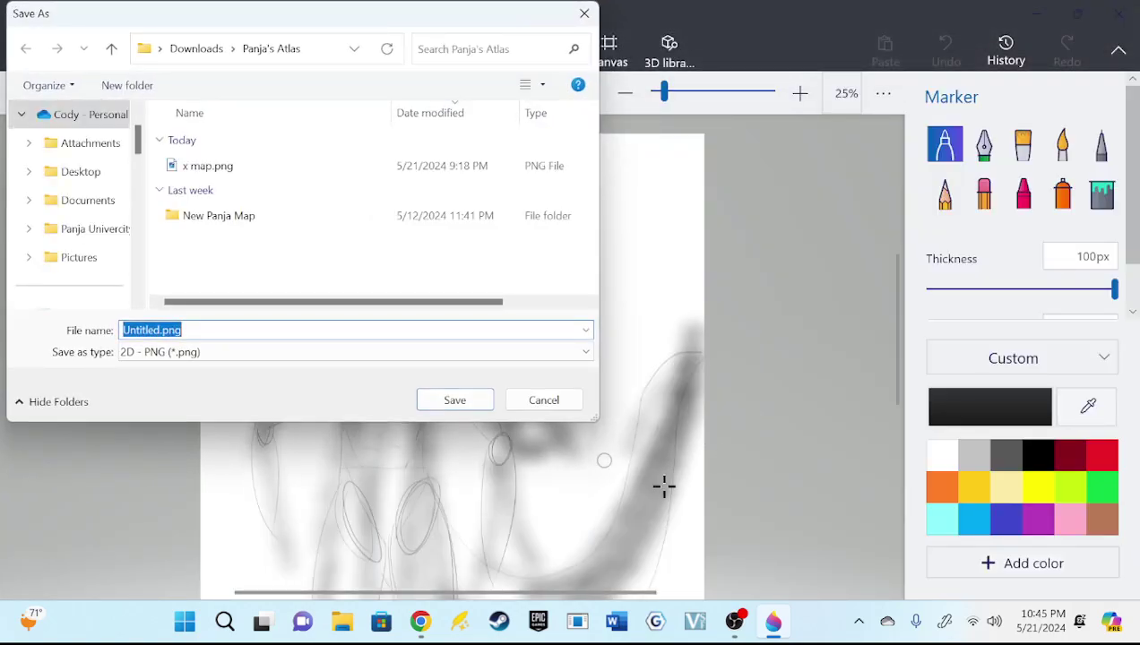
click(466, 404)
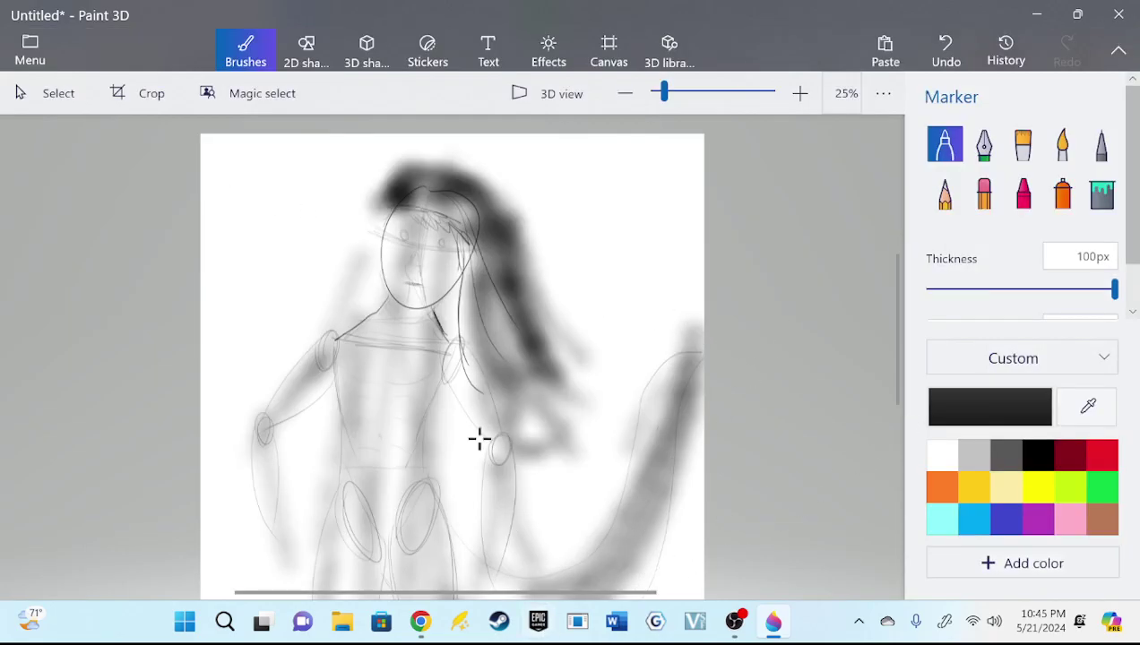
Scribble thick black Marker strokes over the head and torso, with one line running to the canvas edge
mouse_move(400, 185)
mouse_down()
mouse_move(414, 426)
mouse_move(390, 500)
mouse_move(363, 524)
mouse_move(373, 541)
mouse_move(351, 407)
mouse_move(471, 235)
mouse_up()
drag(479, 157, 462, 408)
mouse_move(459, 179)
mouse_down()
mouse_move(434, 466)
mouse_move(468, 509)
mouse_move(488, 516)
mouse_move(521, 339)
mouse_move(704, 414)
mouse_up()
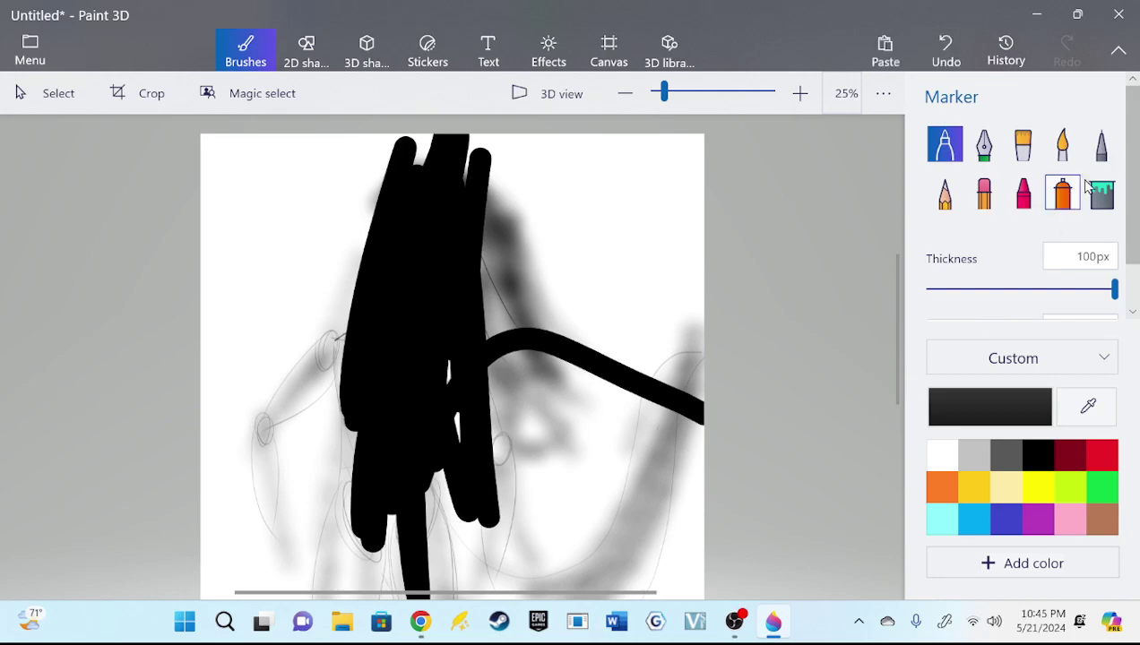
Fill the background, the hair gaps and the tail regions with black using the Fill tool
click(1097, 192)
scroll(667, 284, down, 3)
click(693, 426)
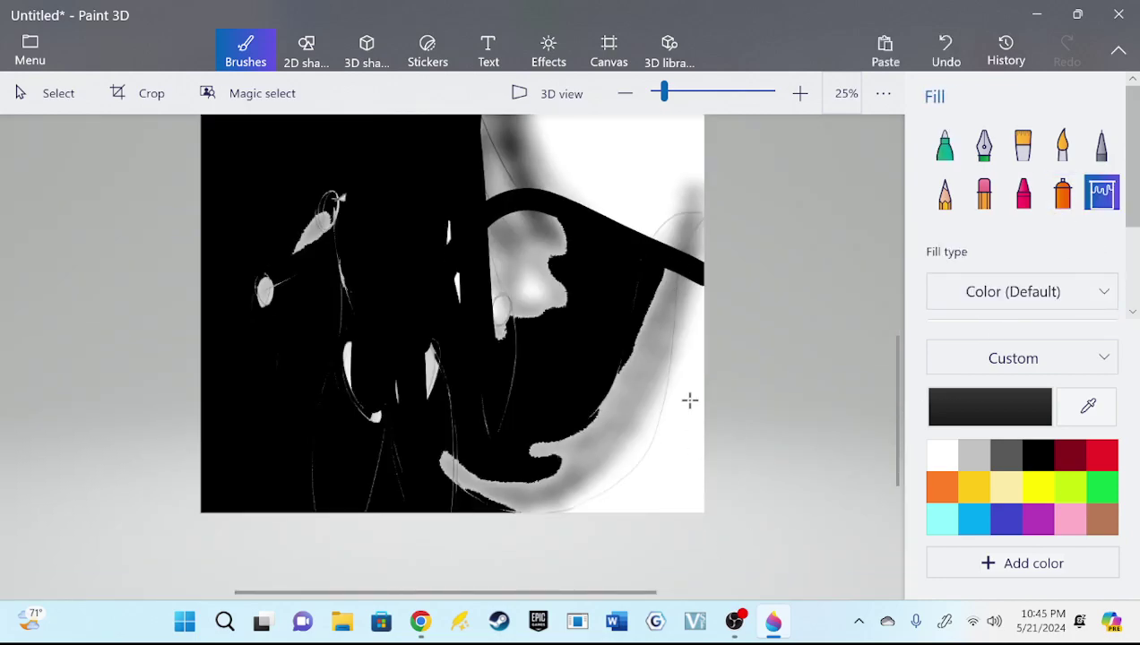
click(632, 172)
click(553, 264)
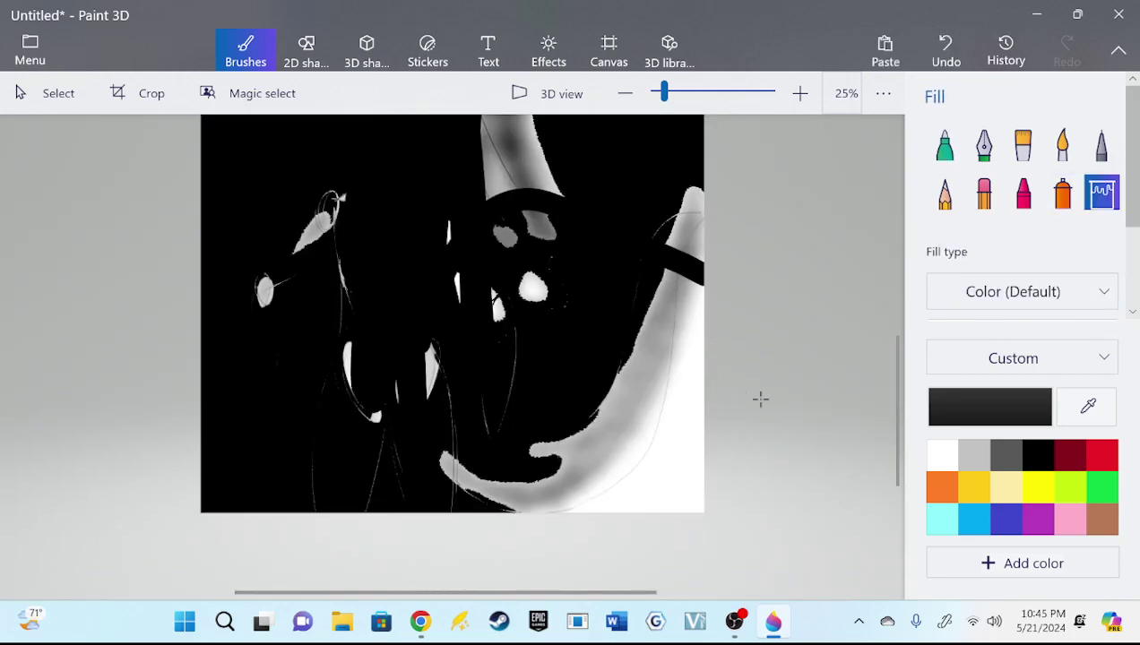
click(665, 421)
click(690, 489)
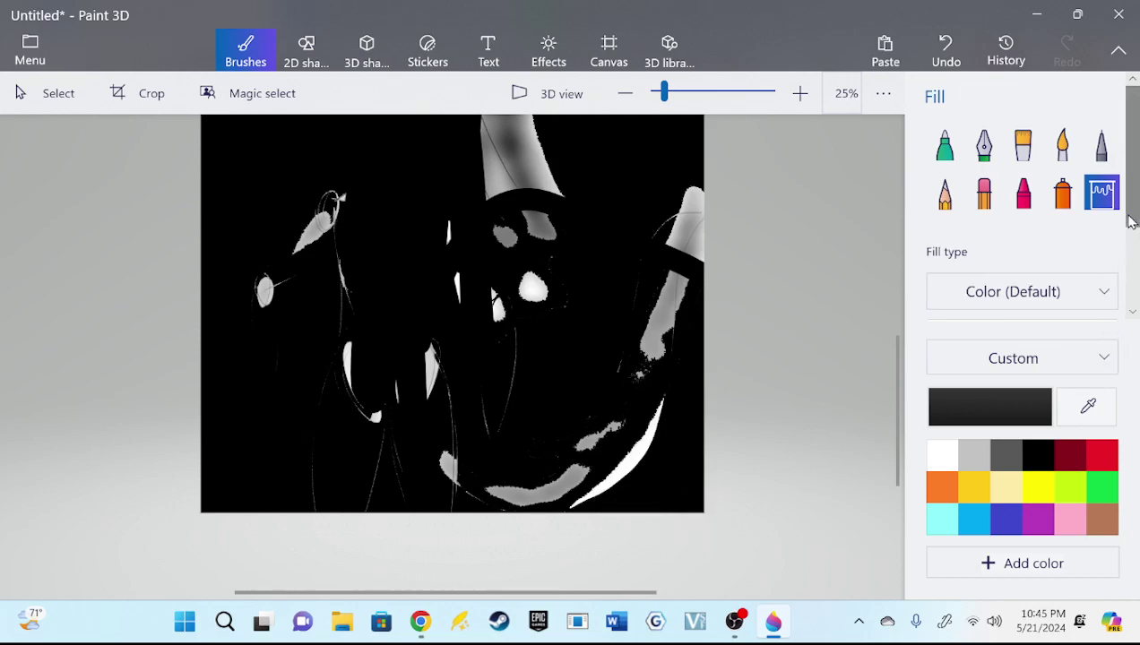
Raise the Fill tolerance to 100% and flood the whole canvas with black
click(1132, 313)
click(1132, 314)
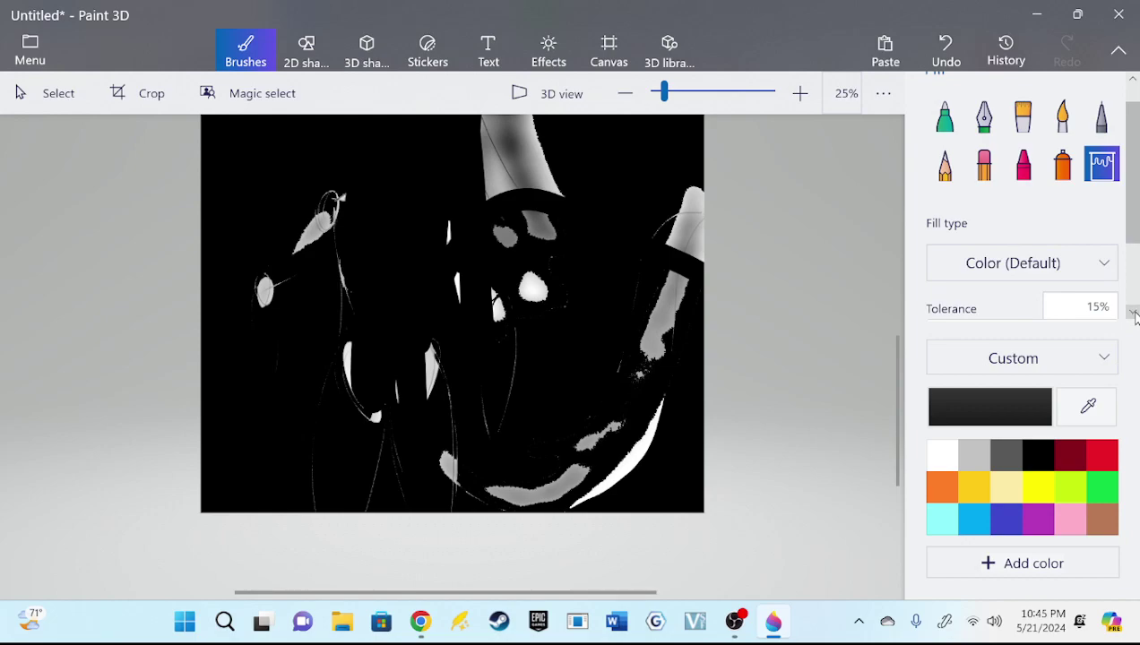
click(1131, 313)
click(1132, 316)
drag(957, 283, 1109, 283)
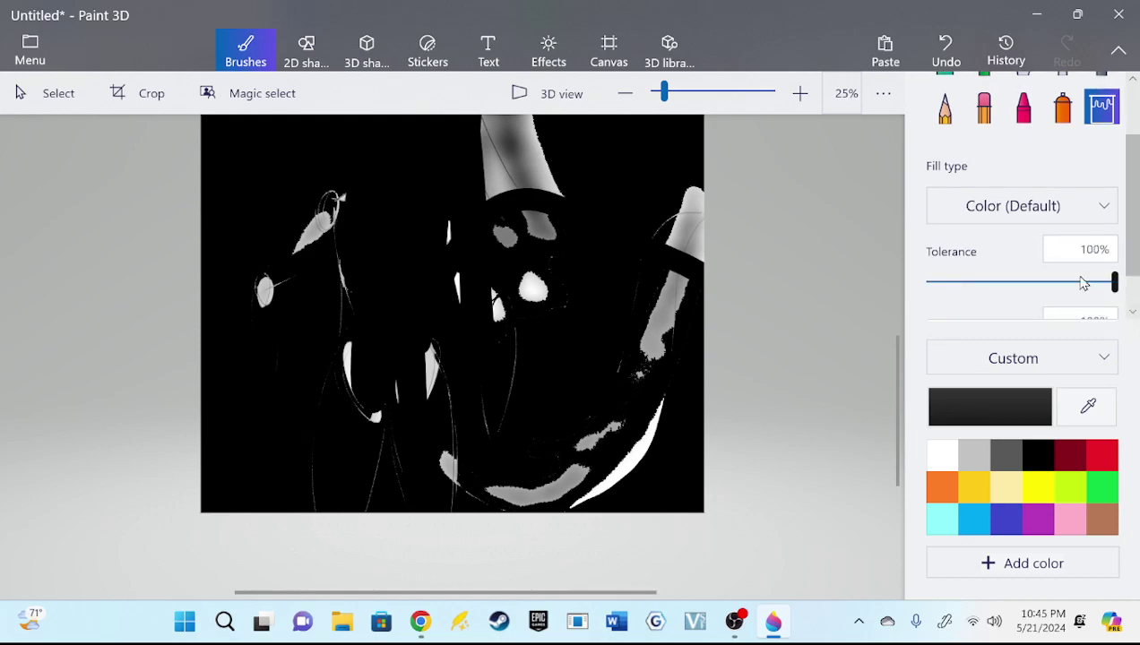
click(667, 450)
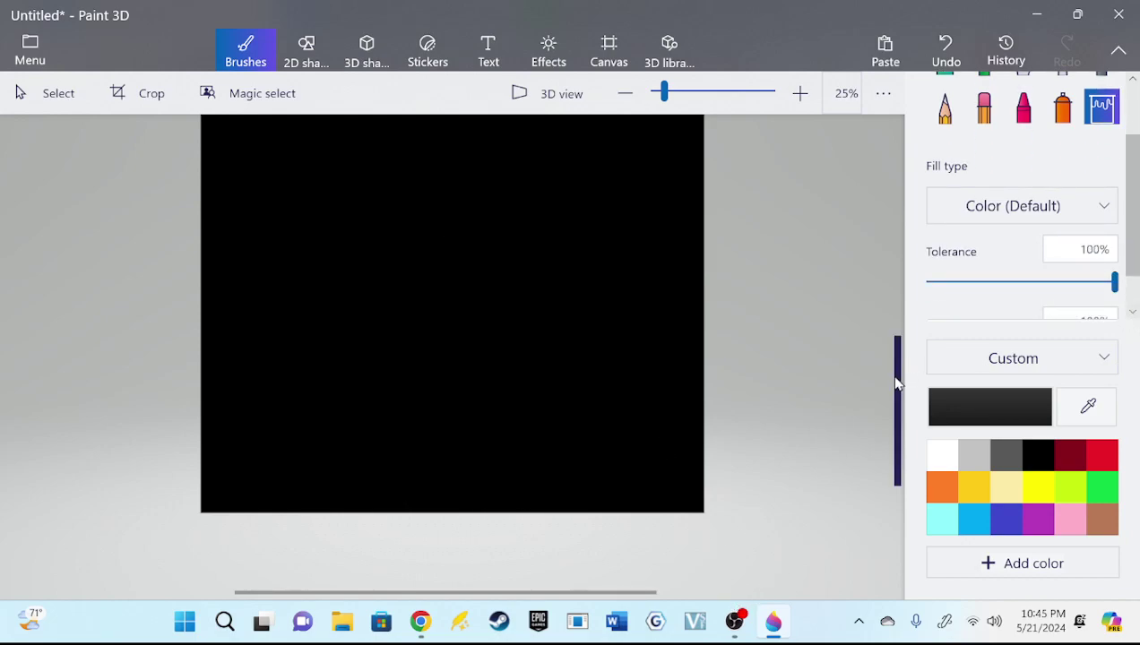
Set the paint color to white and switch to the Spray can brush
drag(895, 382, 900, 316)
drag(898, 387, 896, 358)
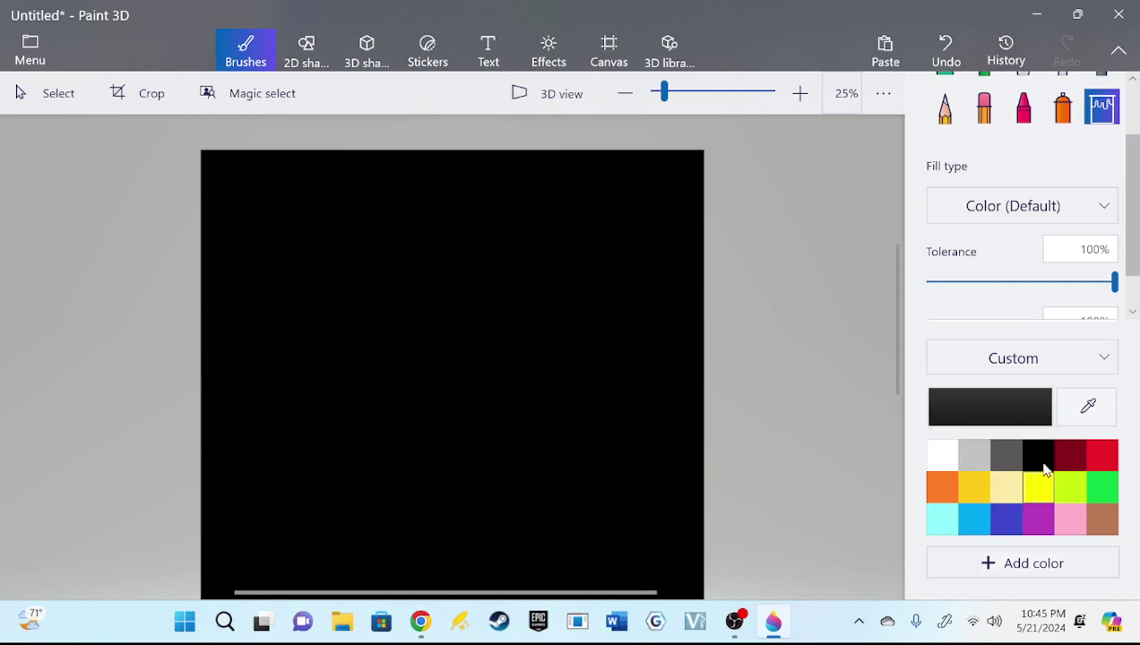
click(975, 455)
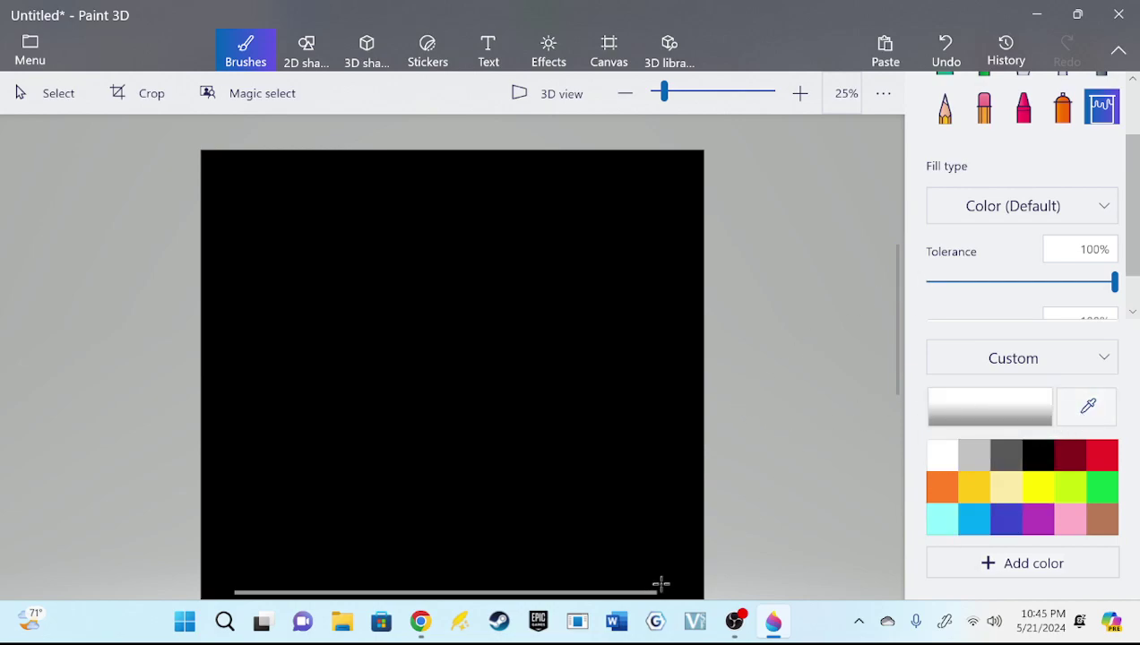
drag(642, 593, 605, 592)
drag(895, 283, 901, 315)
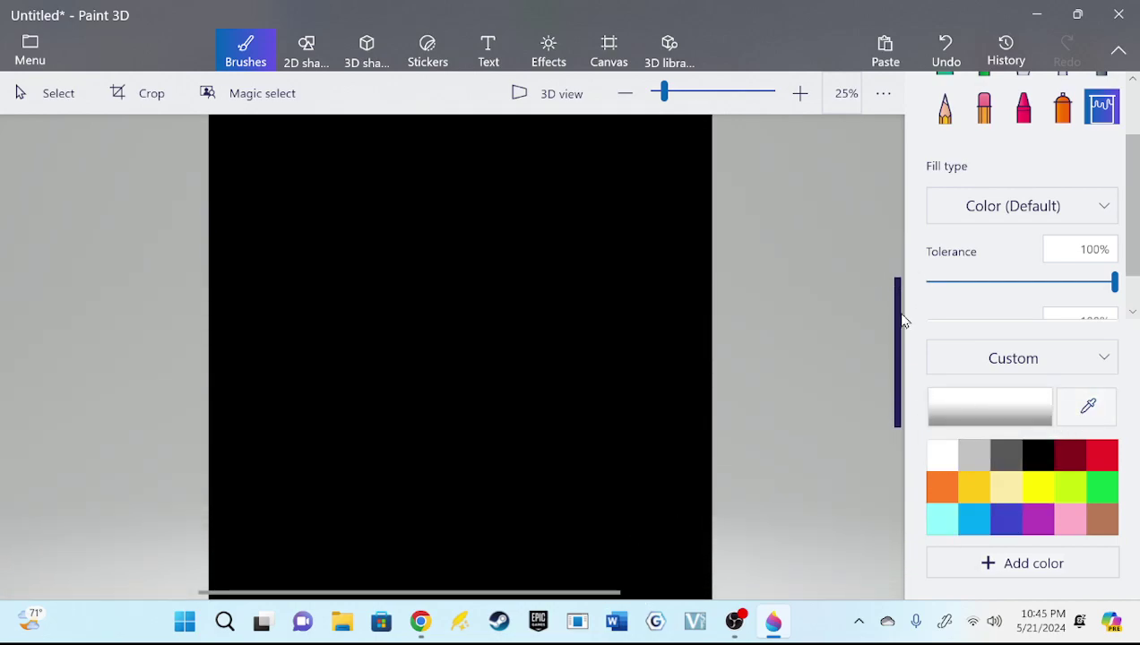
scroll(893, 351, up, 1)
scroll(895, 353, up, 1)
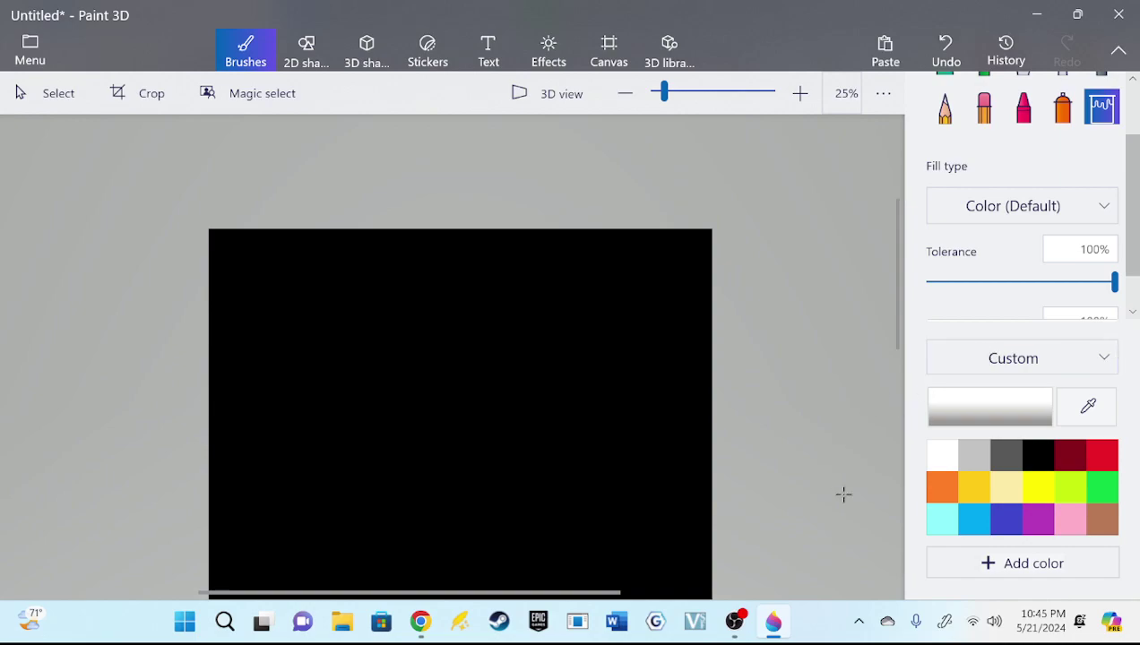
click(946, 111)
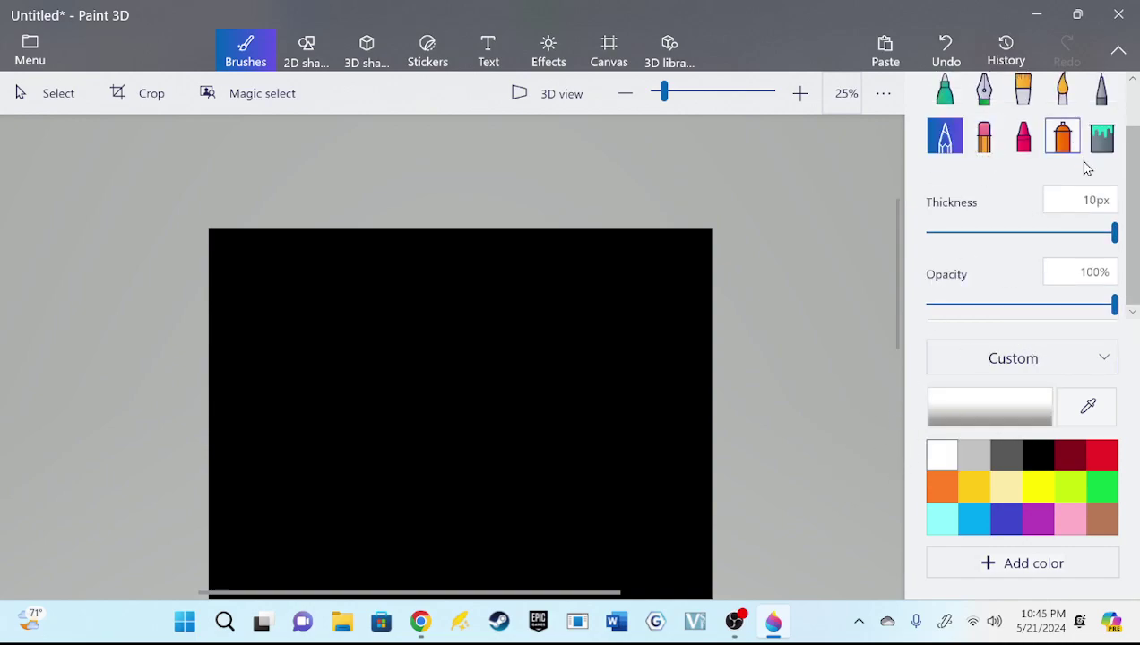
click(1062, 137)
Scatter soft white 300 px spray dots at 25% opacity across the upper half of the black canvas
click(259, 267)
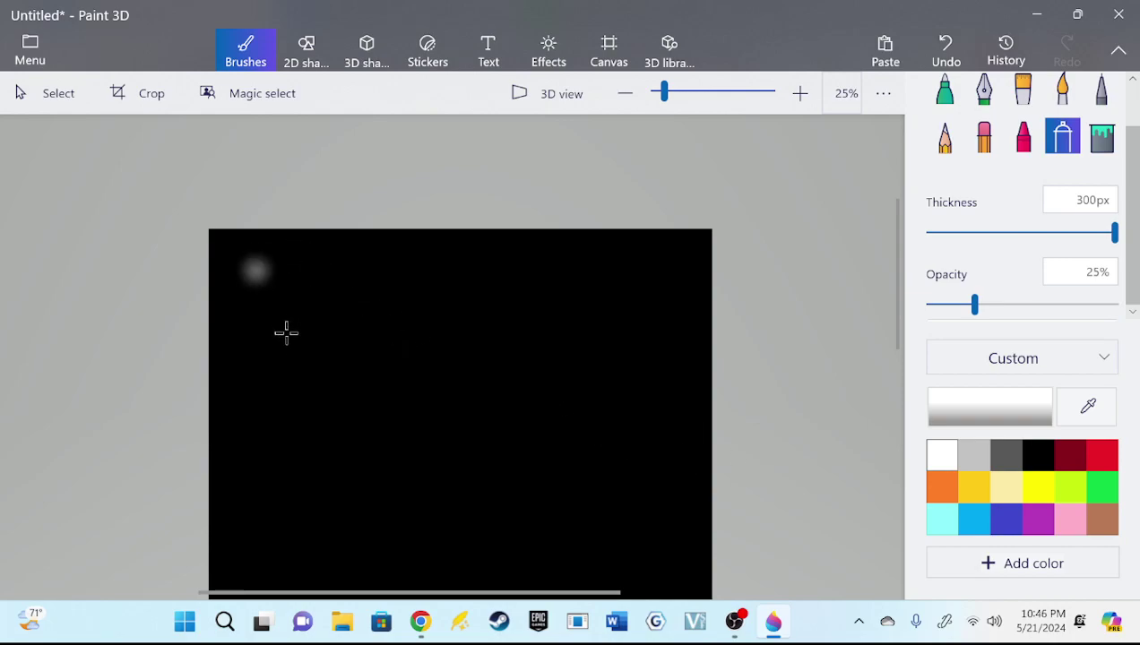
click(405, 273)
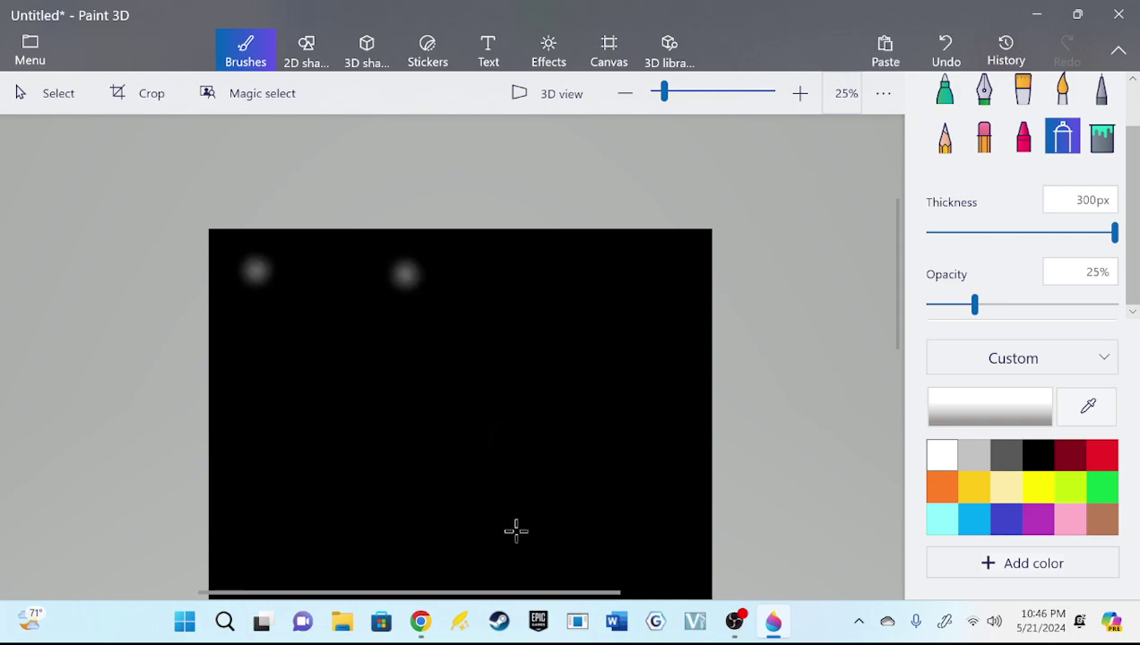
click(324, 364)
click(428, 395)
click(345, 305)
click(457, 476)
click(589, 316)
click(548, 475)
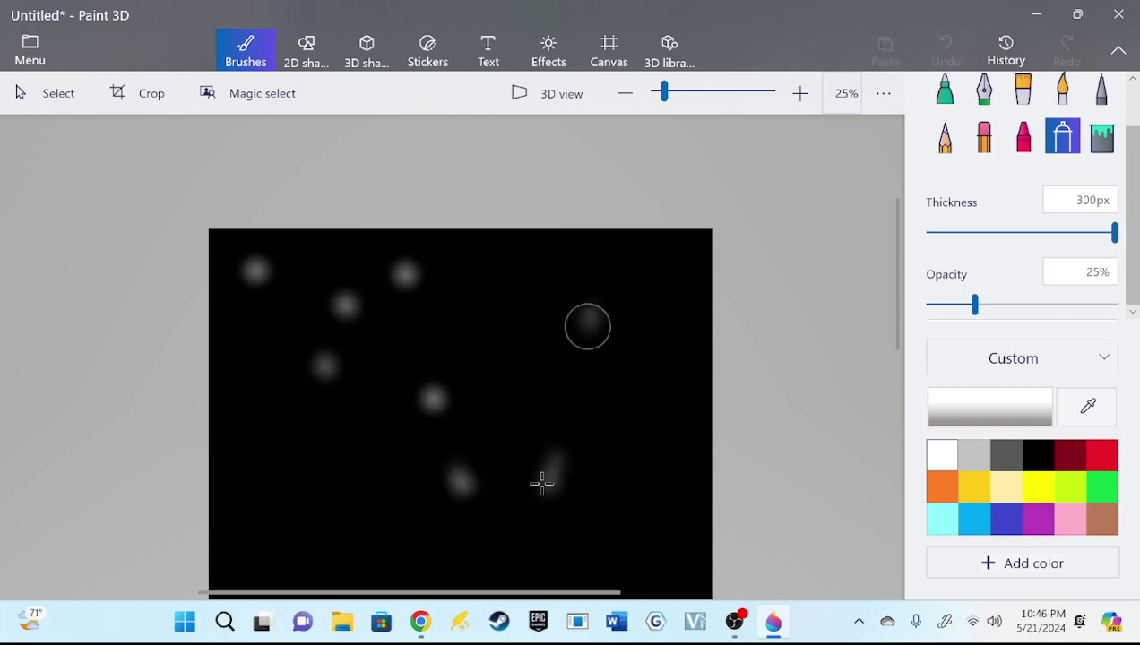
click(464, 324)
click(636, 355)
click(592, 497)
click(644, 274)
click(266, 472)
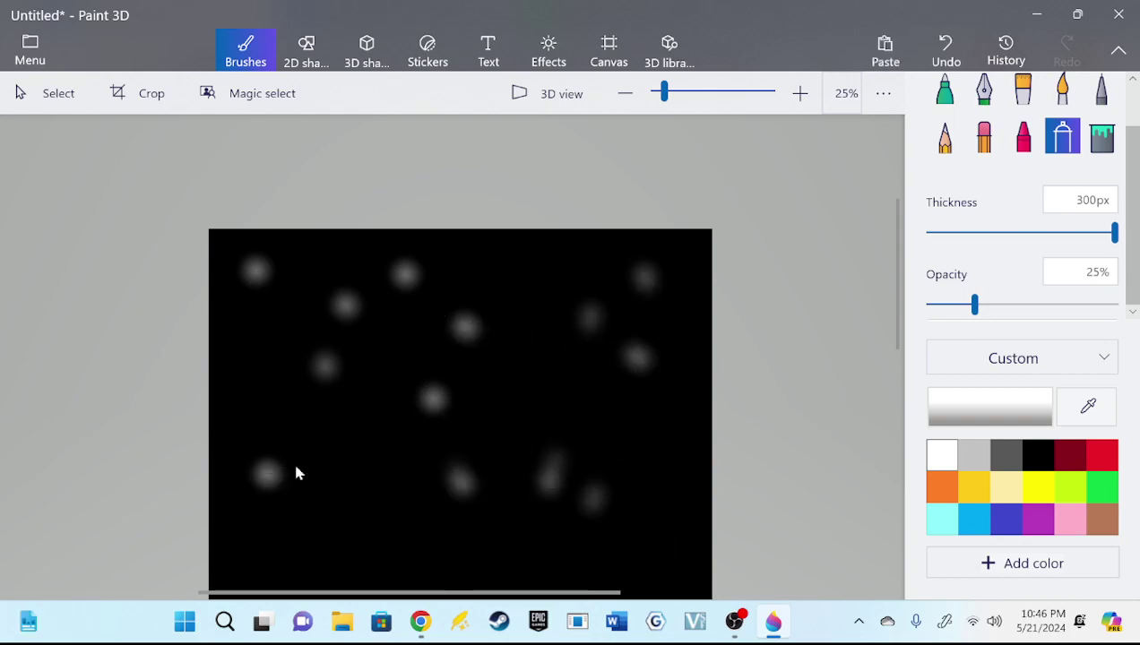
click(332, 504)
click(391, 351)
click(499, 394)
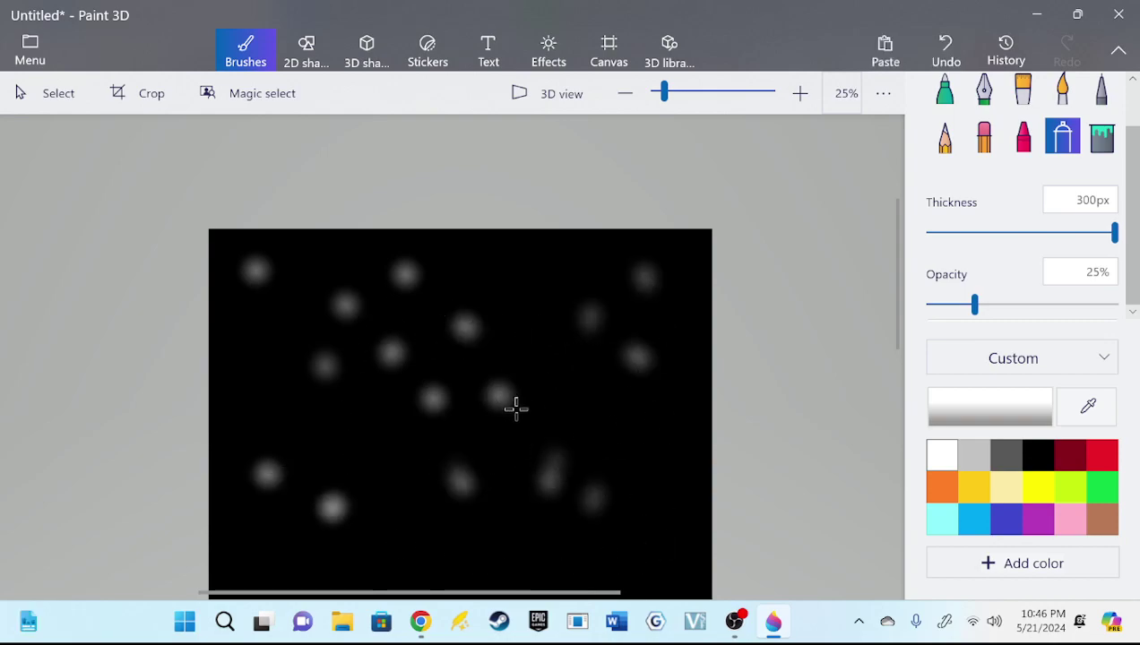
click(508, 287)
Spray more soft white dots down the left side and across the lower part of the canvas
scroll(700, 428, down, 2)
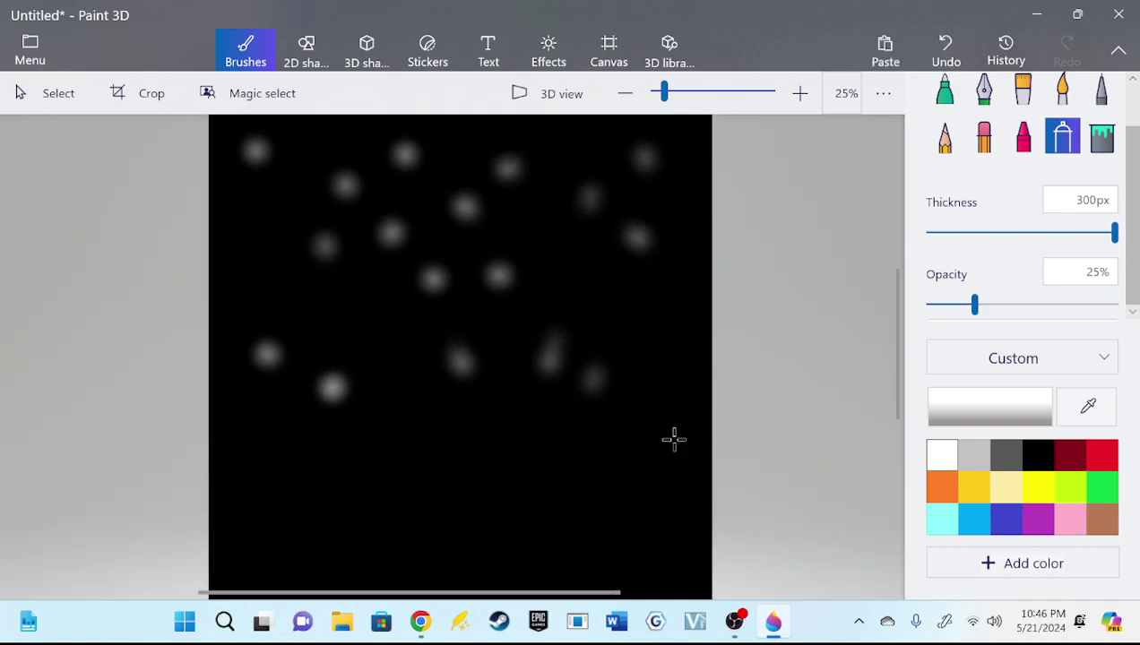
click(429, 467)
click(297, 442)
click(359, 333)
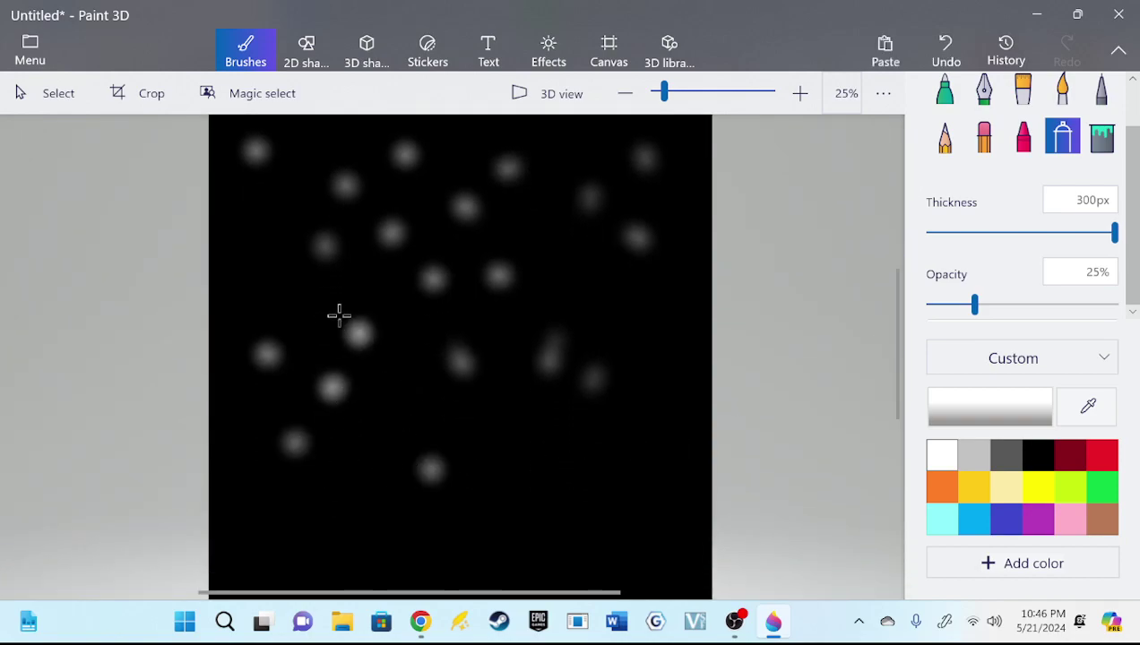
click(305, 283)
click(252, 546)
click(318, 563)
click(257, 488)
click(357, 516)
click(566, 526)
click(457, 561)
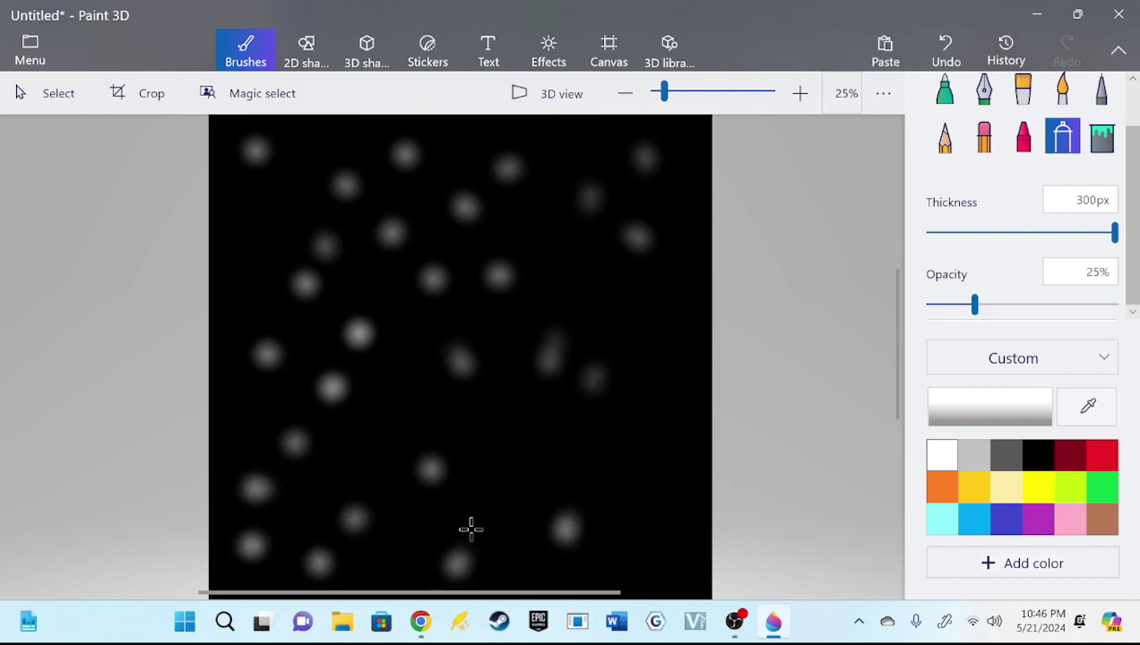
click(366, 426)
click(516, 439)
click(612, 517)
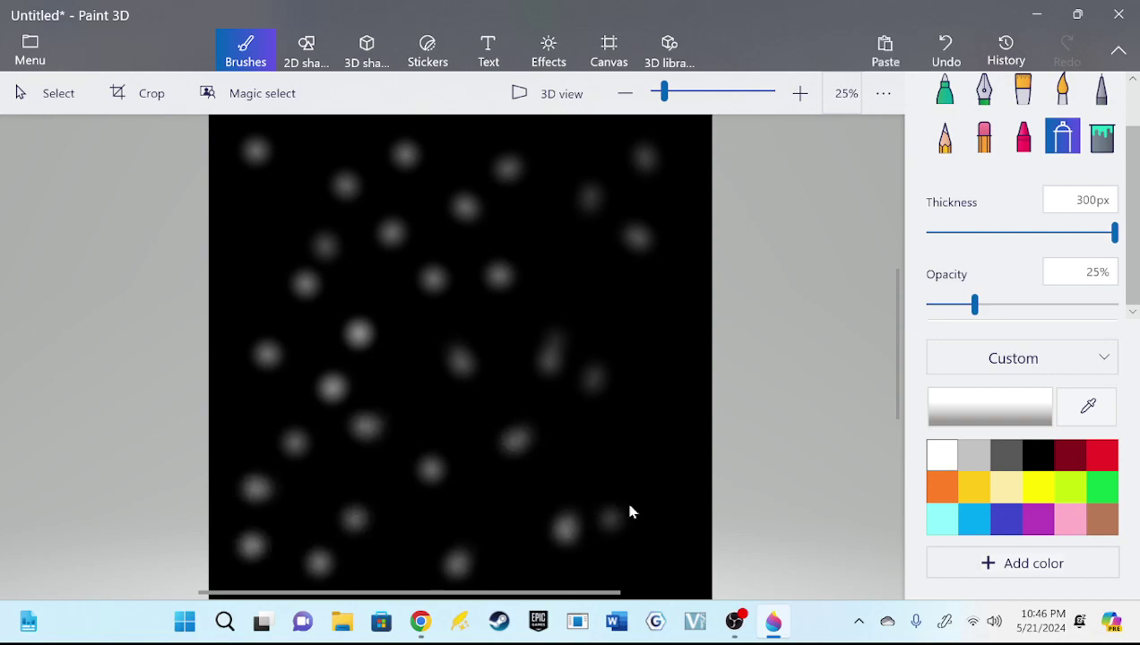
Mark the centers of the lower and middle-right white spots with indigo dots using the 16 px Pixel pen
click(1102, 93)
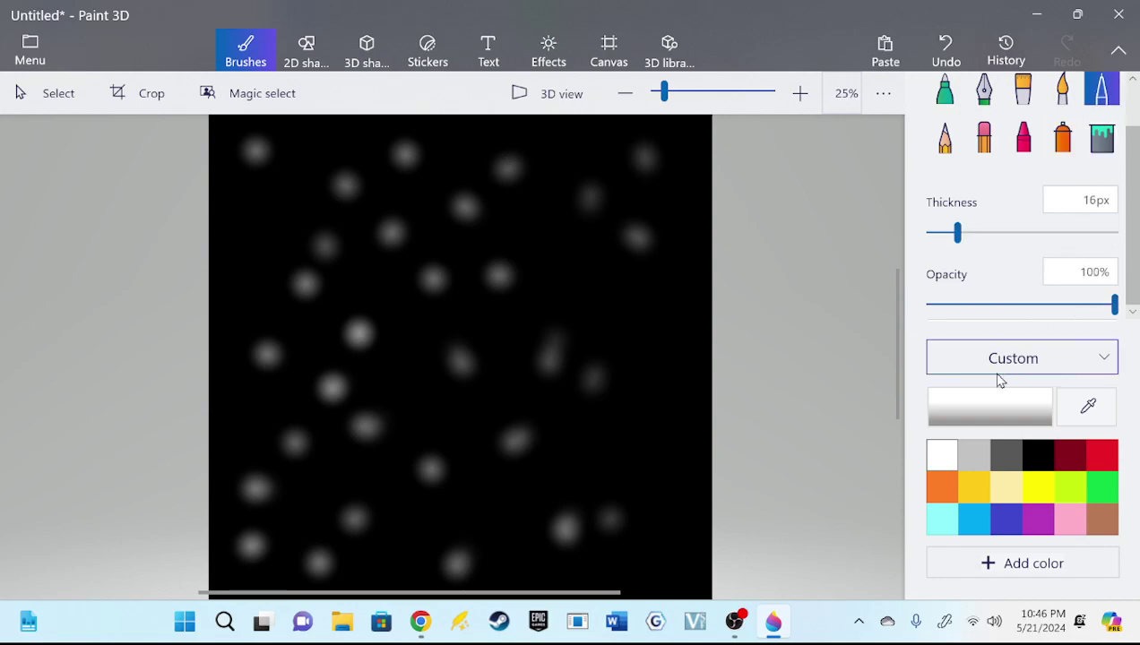
click(1005, 519)
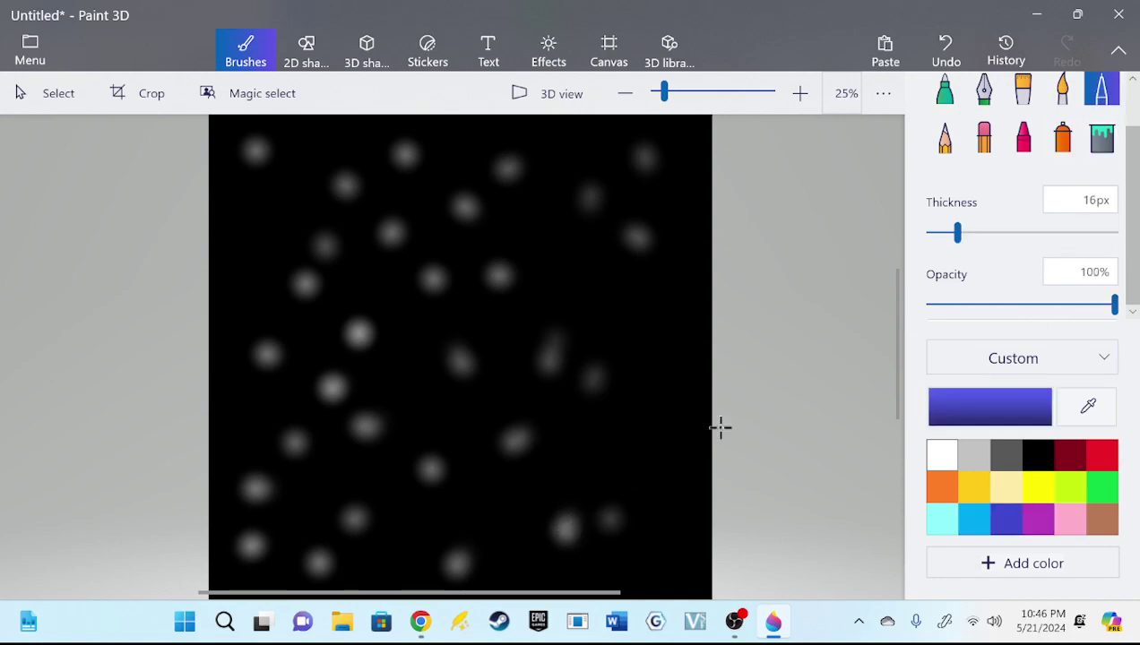
click(608, 518)
click(460, 562)
click(457, 562)
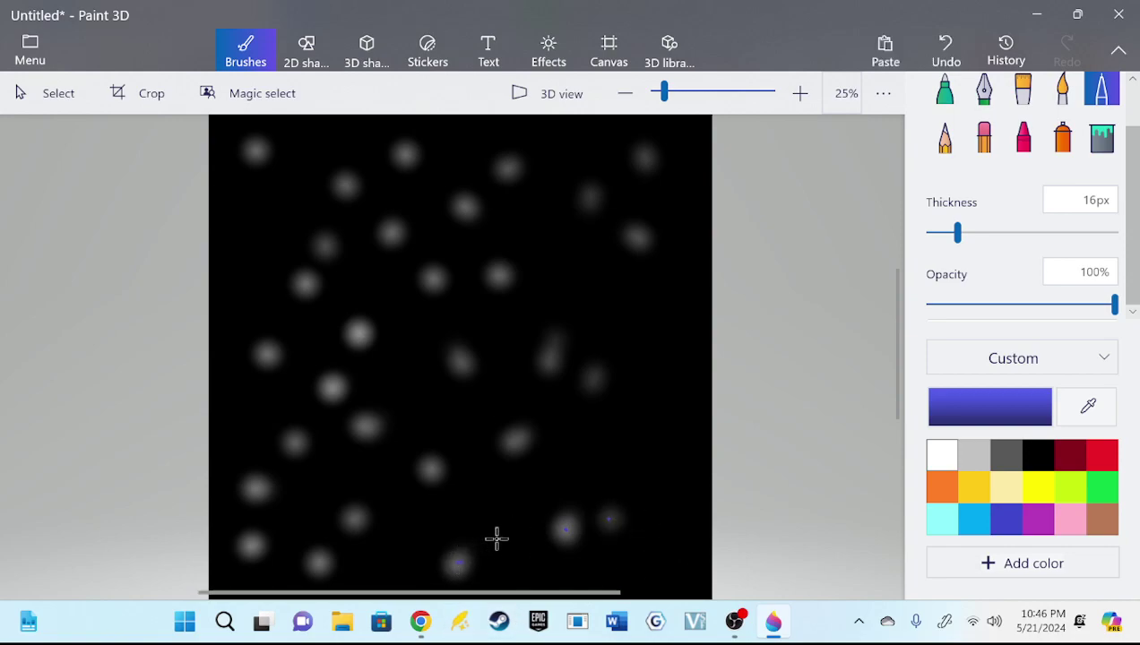
click(319, 561)
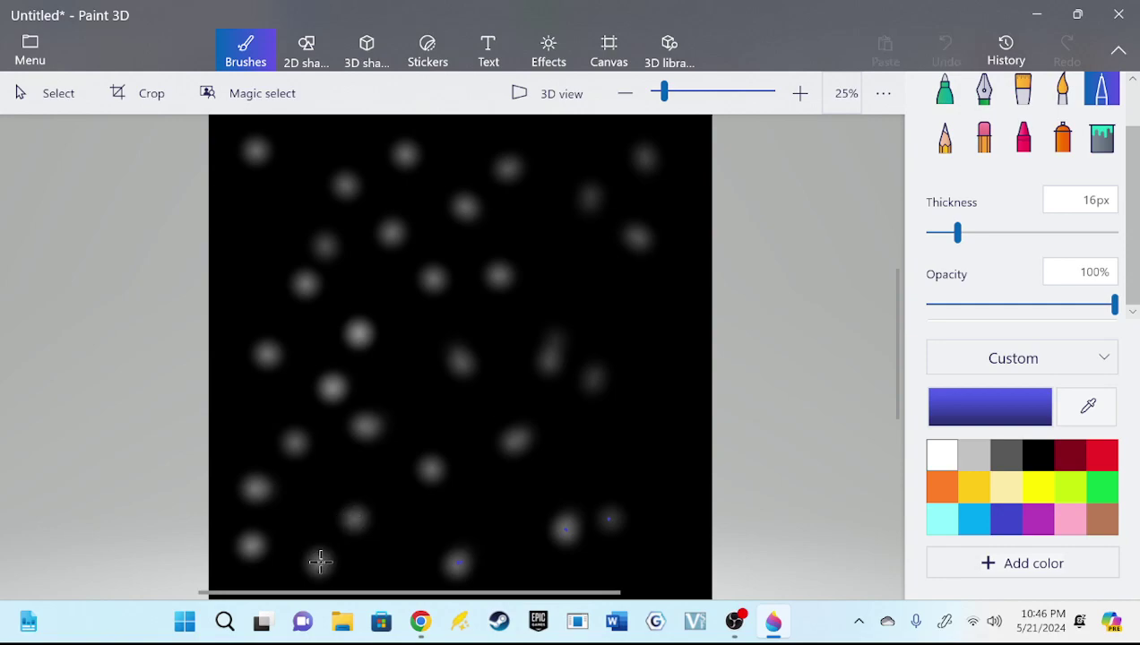
click(355, 517)
click(430, 469)
click(516, 439)
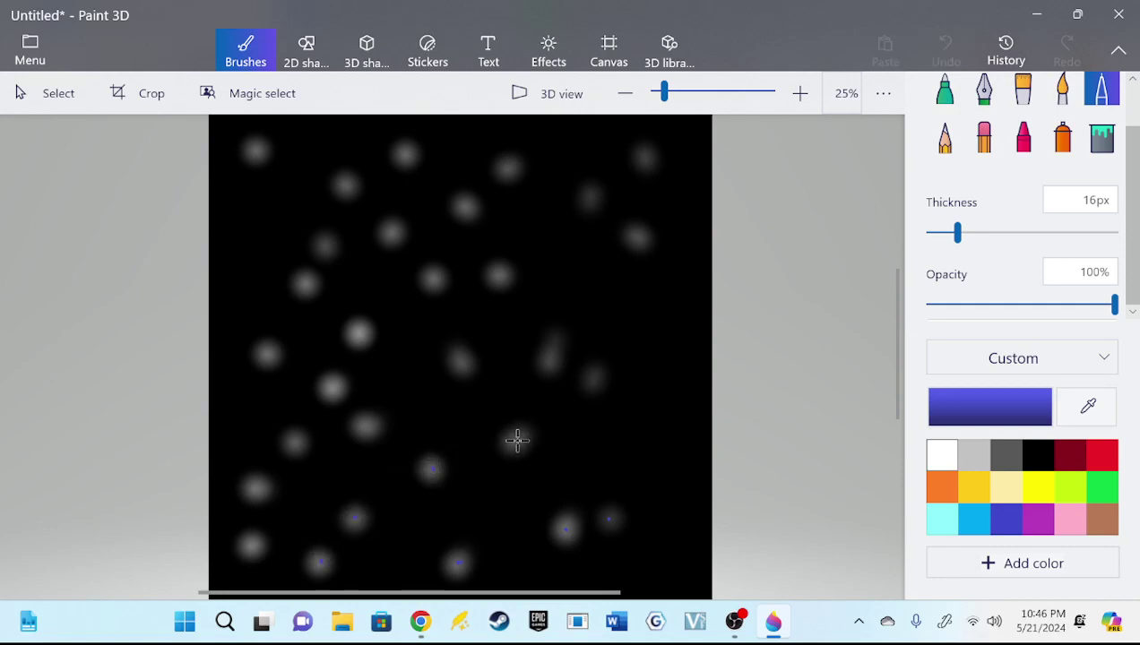
click(595, 377)
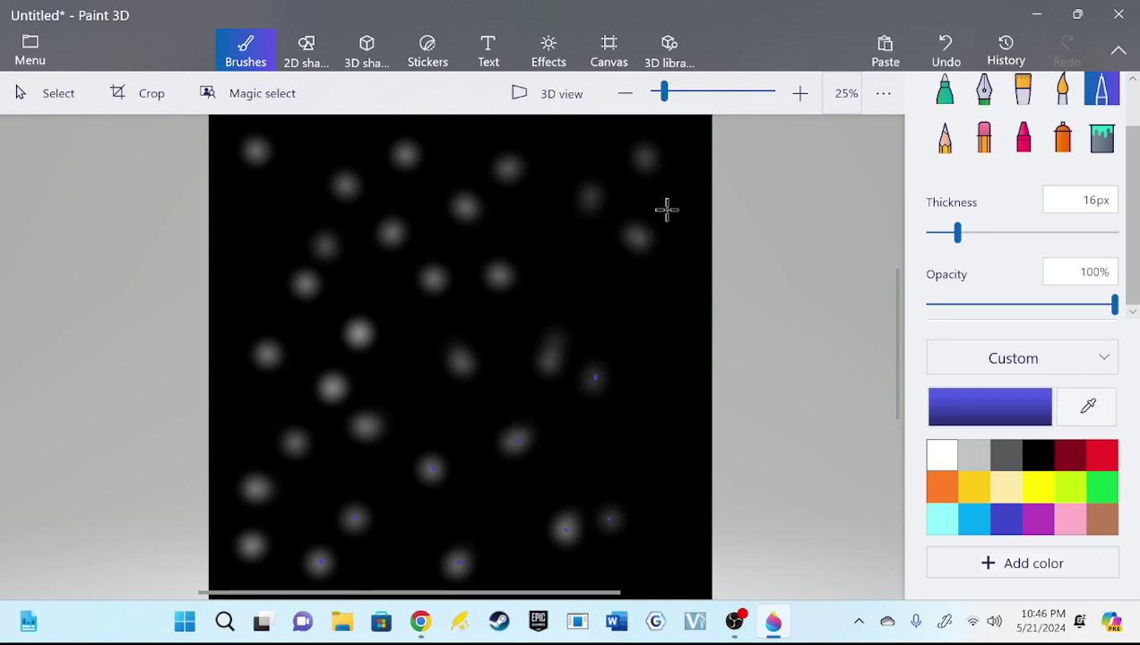
click(549, 356)
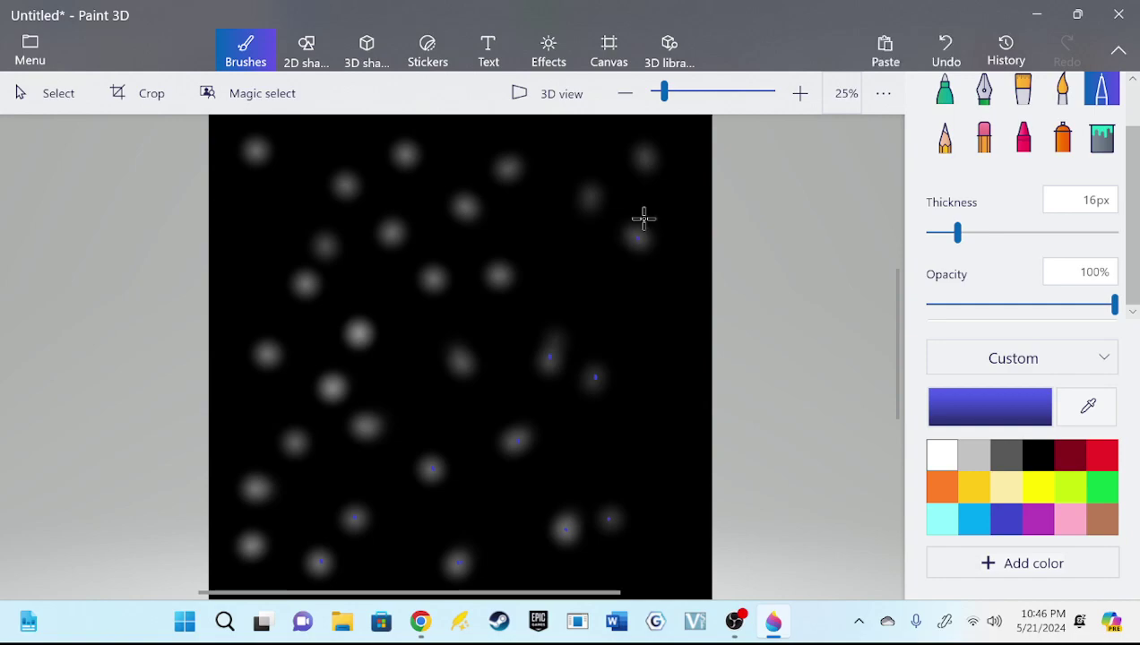
Add indigo Pixel pen dots to the centers of the white spots in the canvas's upper right and upper middle
click(643, 154)
click(592, 198)
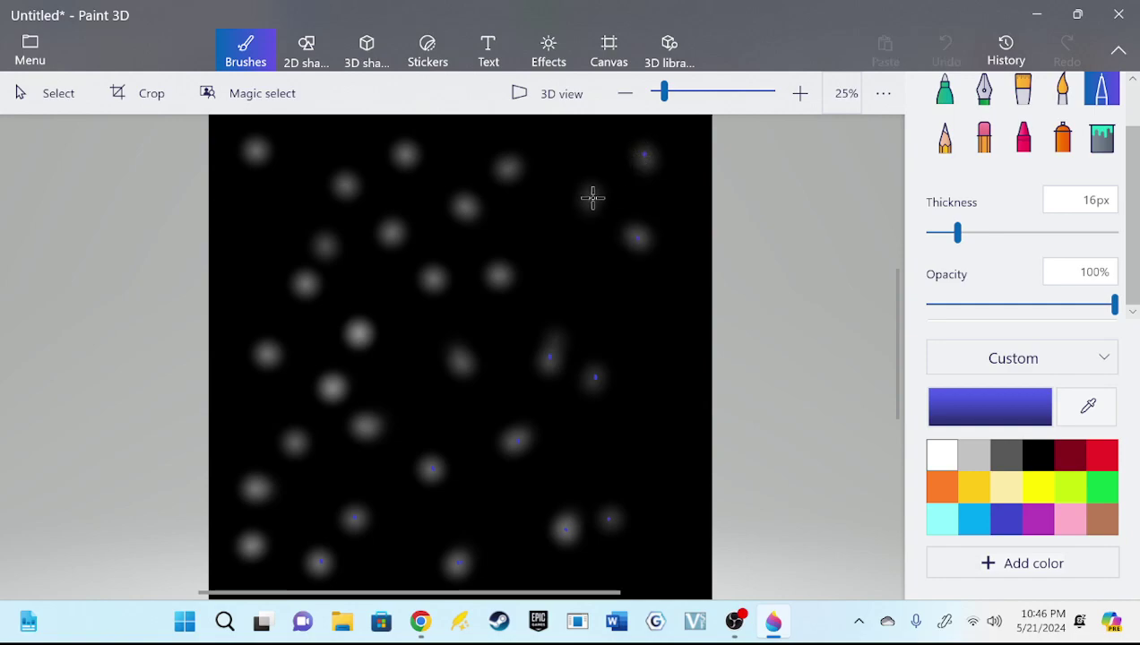
click(504, 167)
click(466, 207)
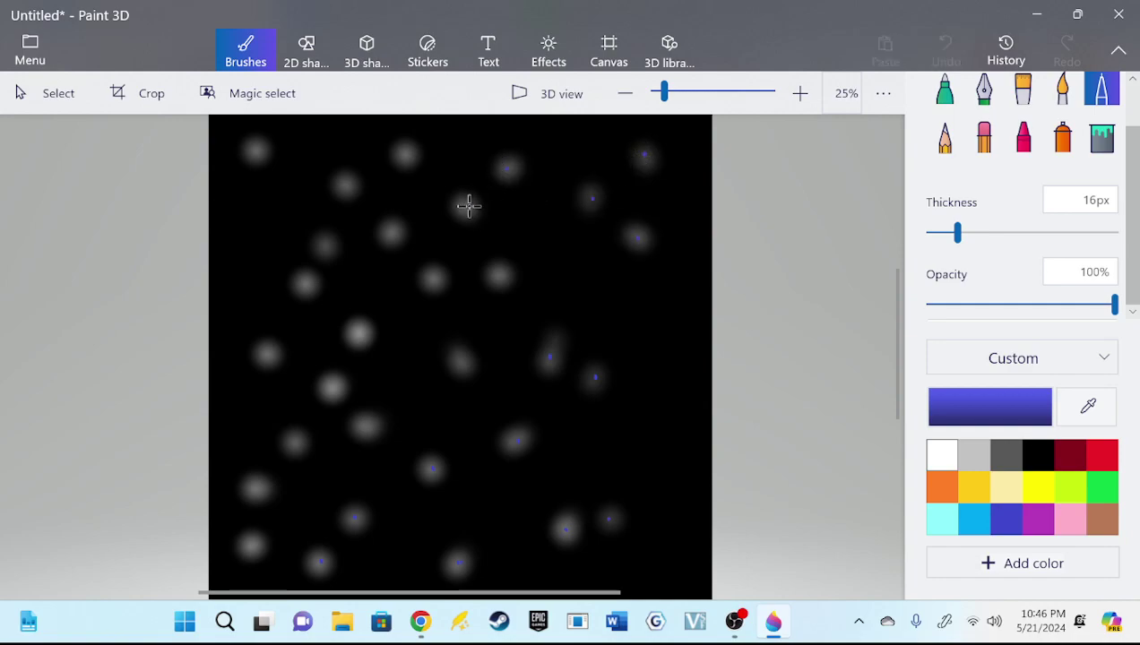
click(499, 273)
click(432, 278)
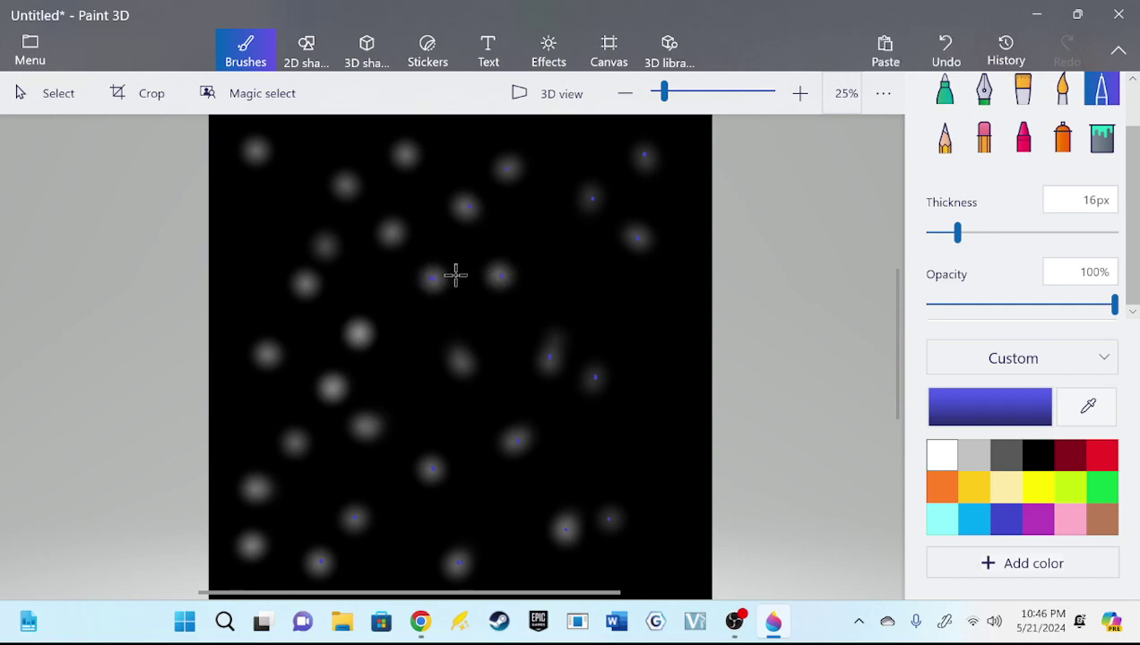
Dot the centers of the remaining white spots down the left half of the canvas in indigo
click(392, 232)
click(407, 154)
click(348, 186)
click(258, 153)
click(304, 281)
click(360, 333)
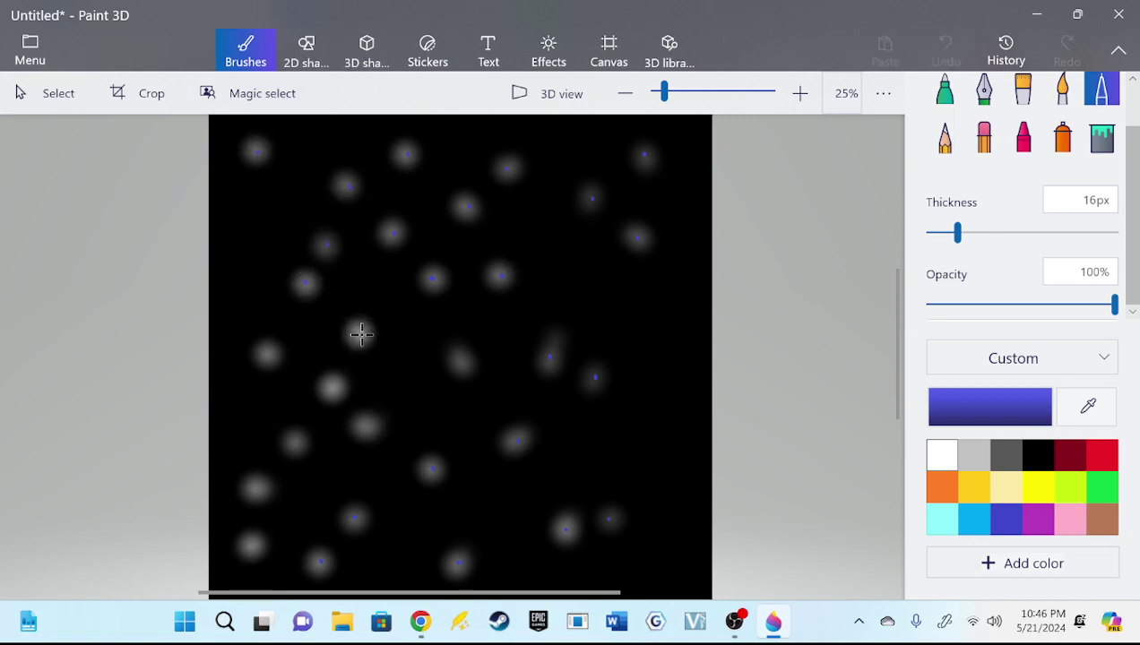
click(267, 353)
click(335, 388)
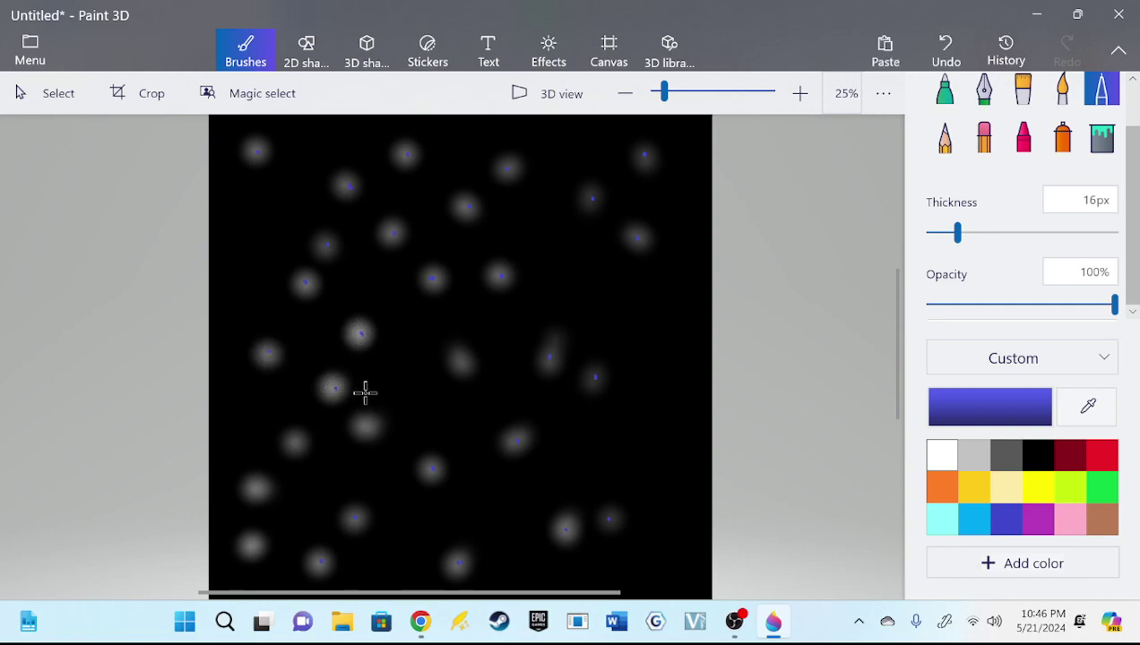
click(370, 430)
click(434, 468)
click(293, 441)
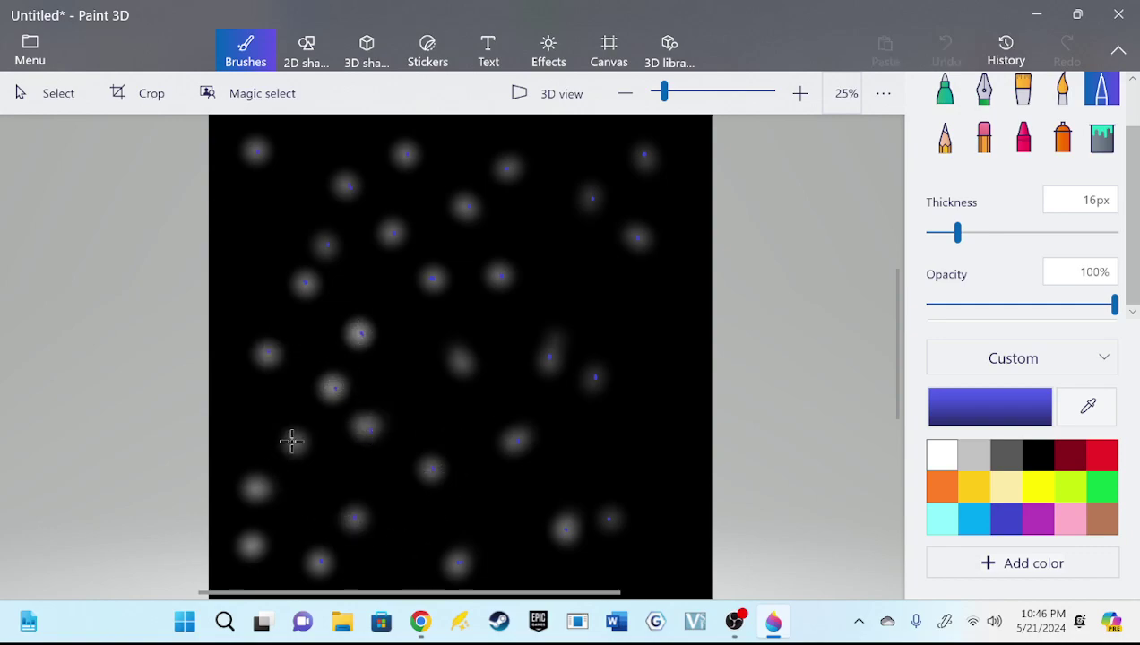
click(259, 486)
click(255, 545)
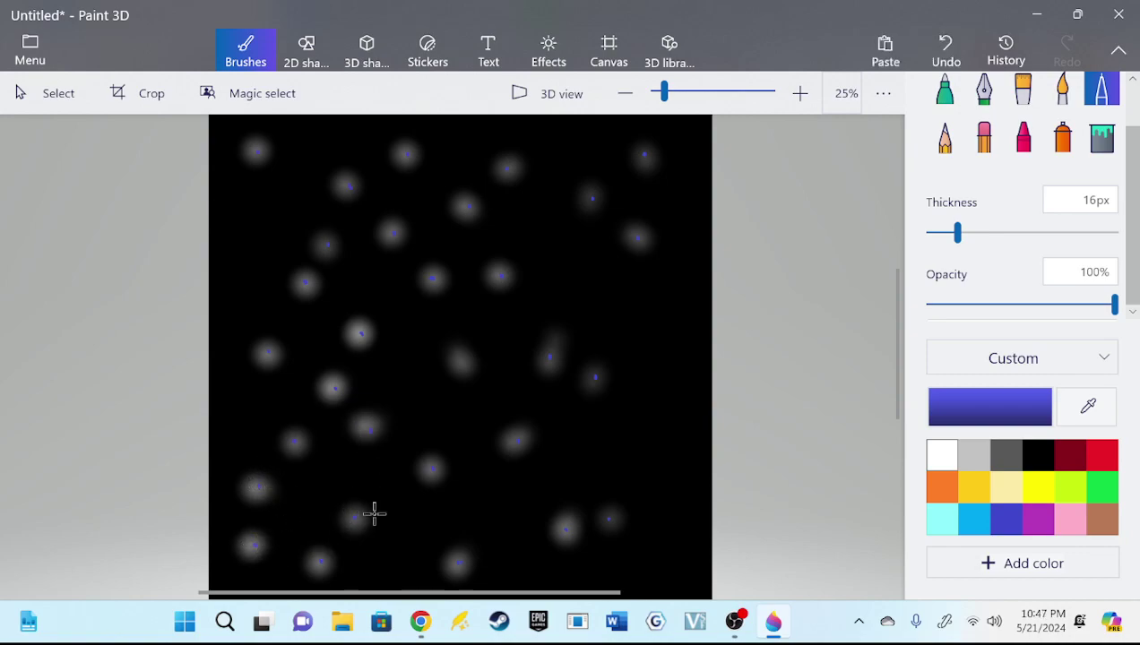
Spray indigo at 300 px thickness and 25% opacity over the white spots in the upper right, upper middle and middle right
click(1062, 136)
click(643, 153)
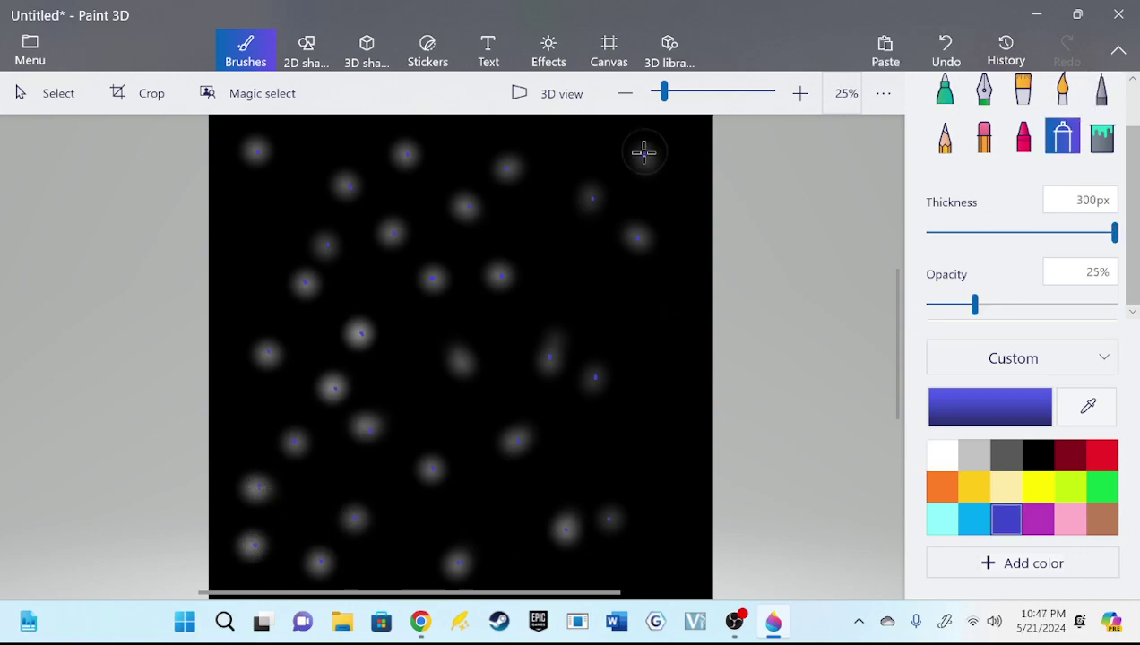
click(636, 234)
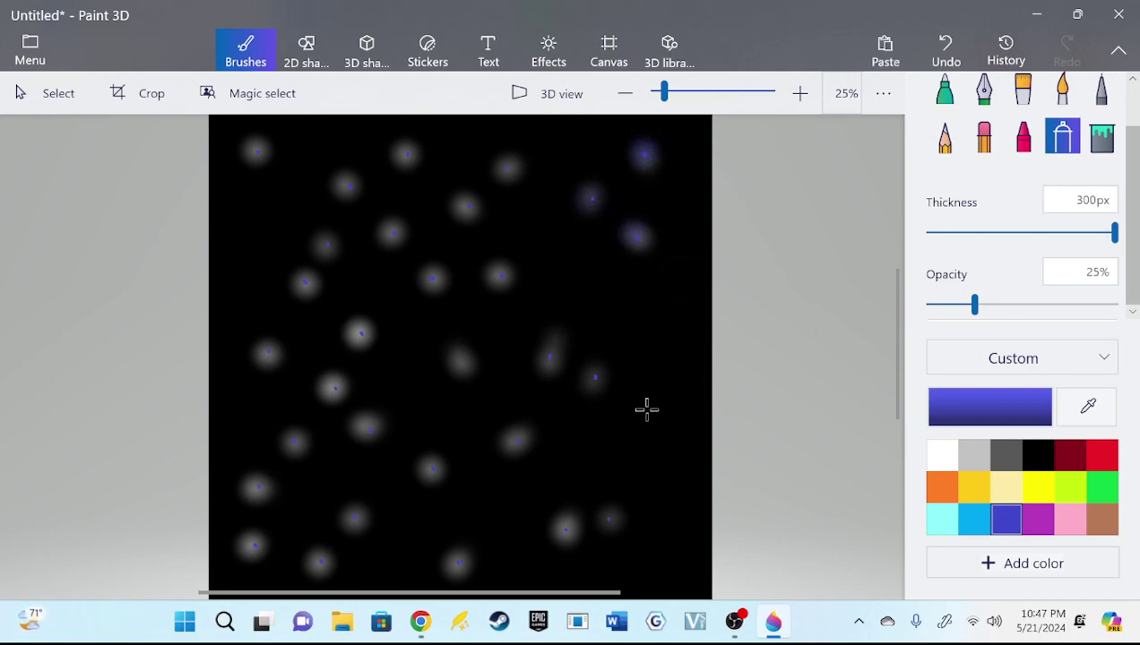
click(507, 166)
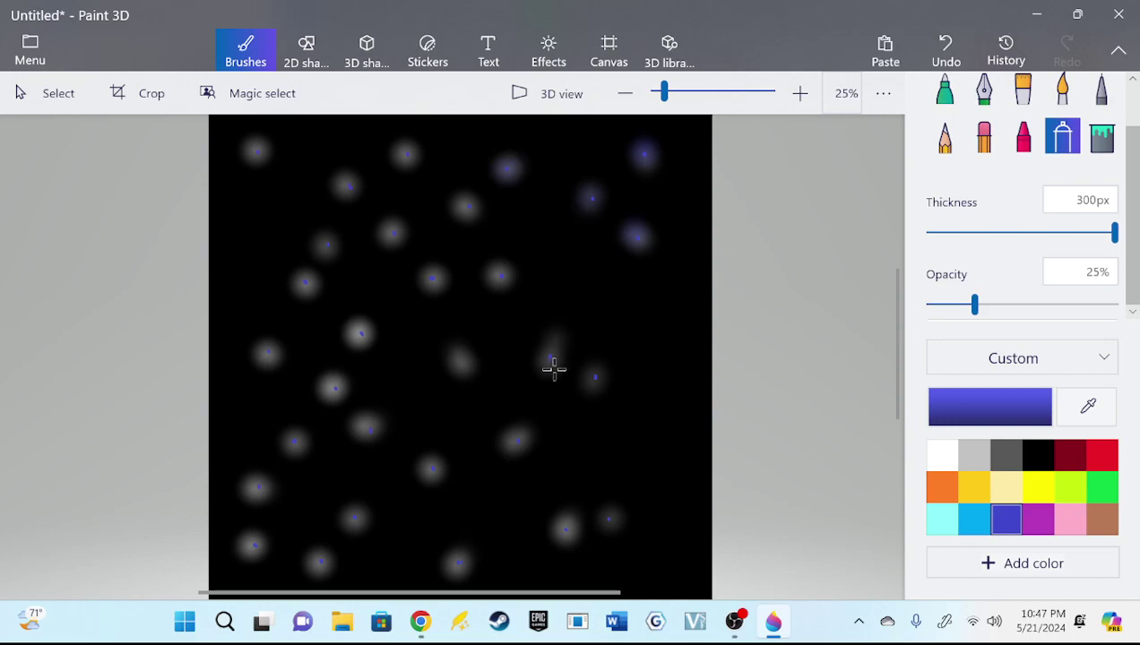
click(507, 167)
click(465, 206)
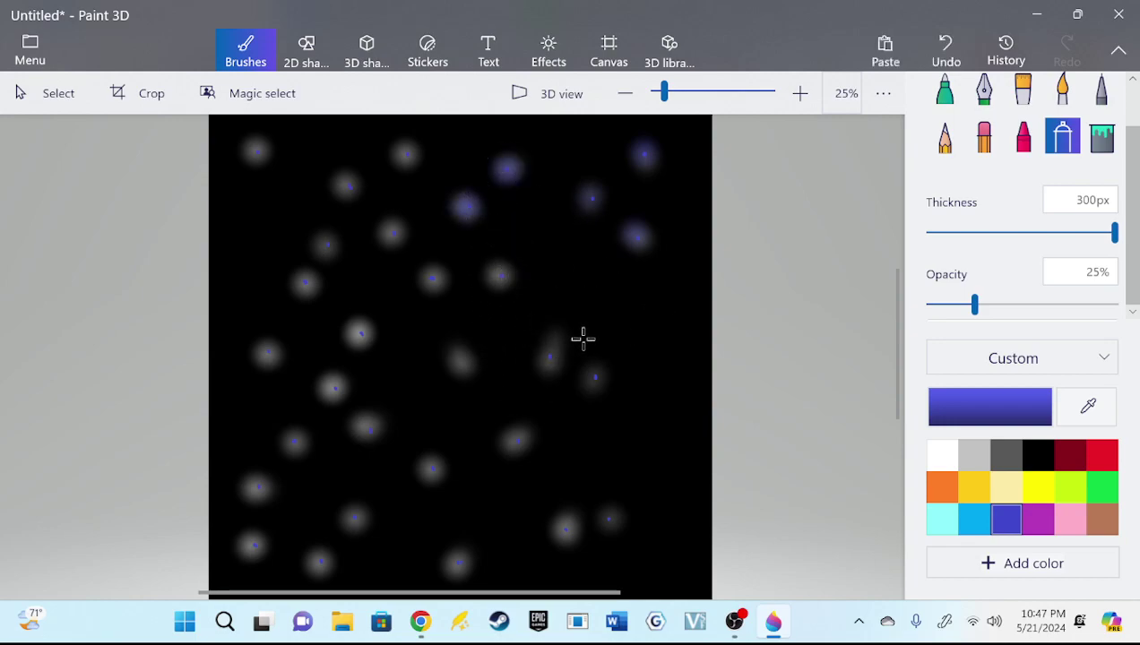
click(499, 275)
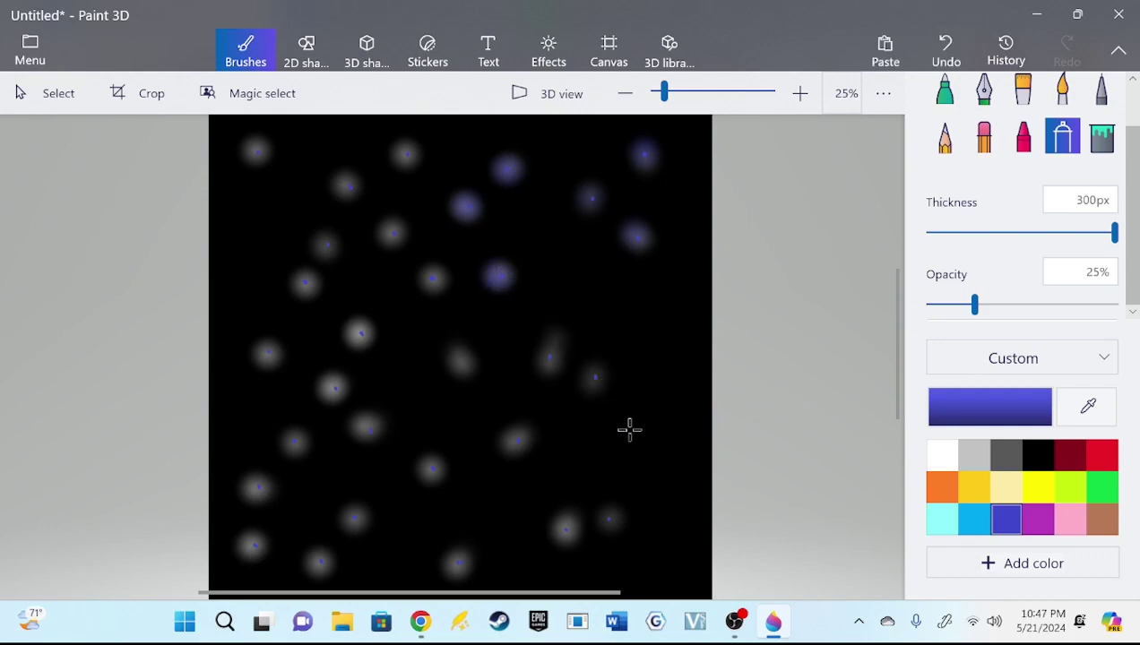
click(592, 378)
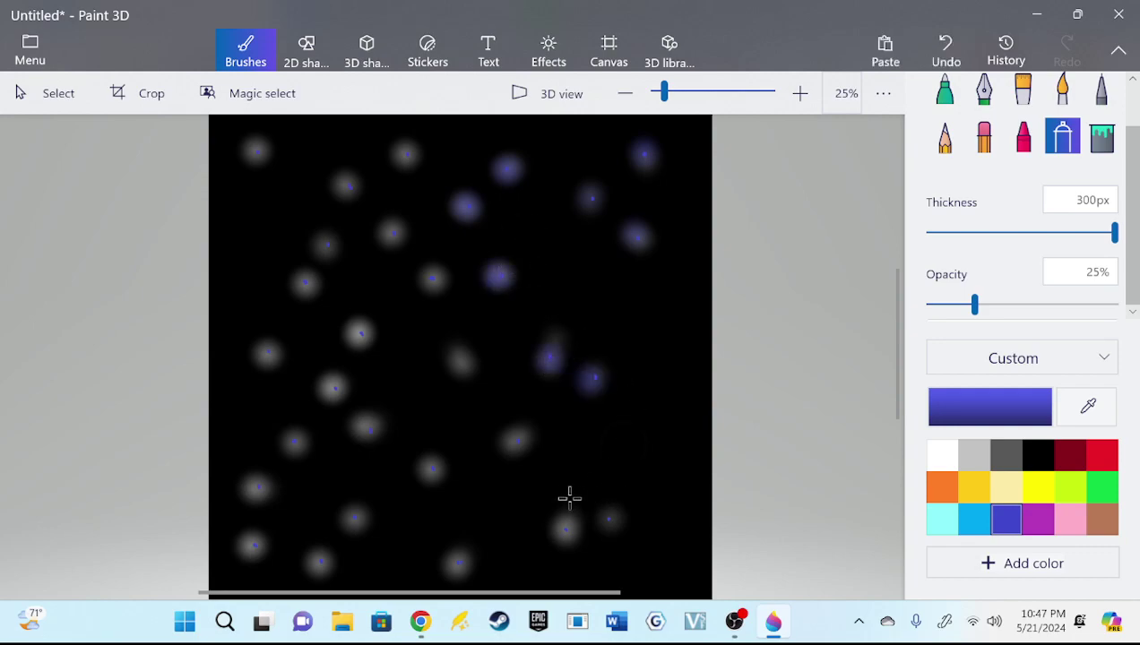
Tint the white spots in the canvas's lower right and center with the indigo Spray can
click(516, 439)
click(567, 527)
click(611, 518)
click(458, 562)
click(432, 467)
click(459, 359)
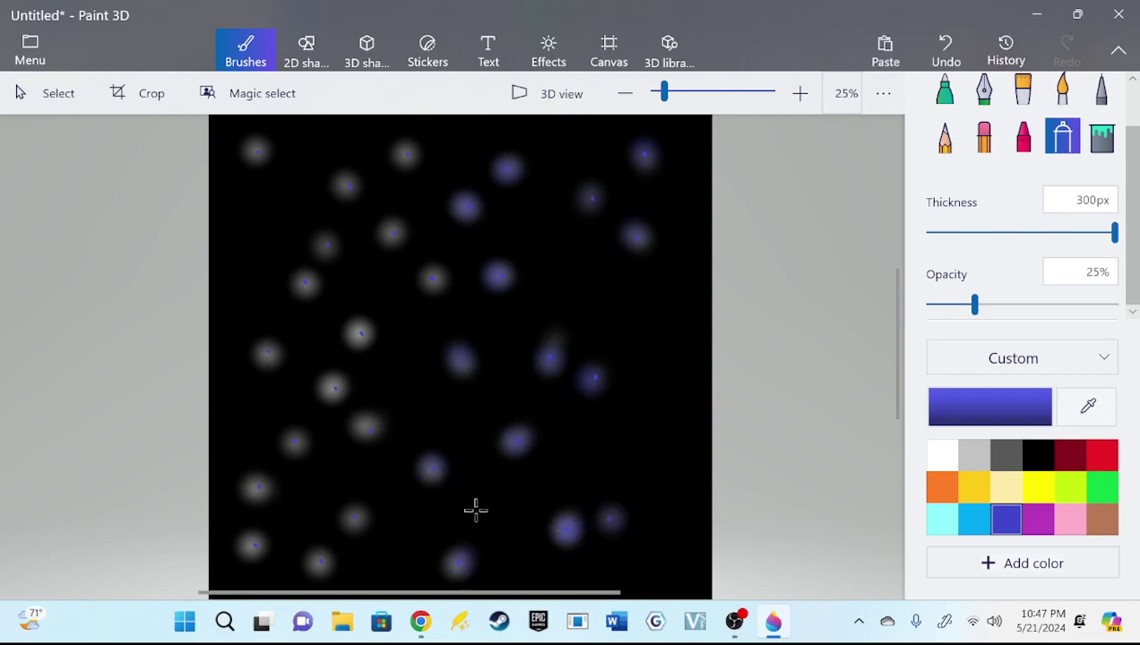
Spray indigo over the white spots in the upper-left part of the canvas
click(392, 233)
click(404, 155)
click(346, 186)
click(257, 147)
click(326, 244)
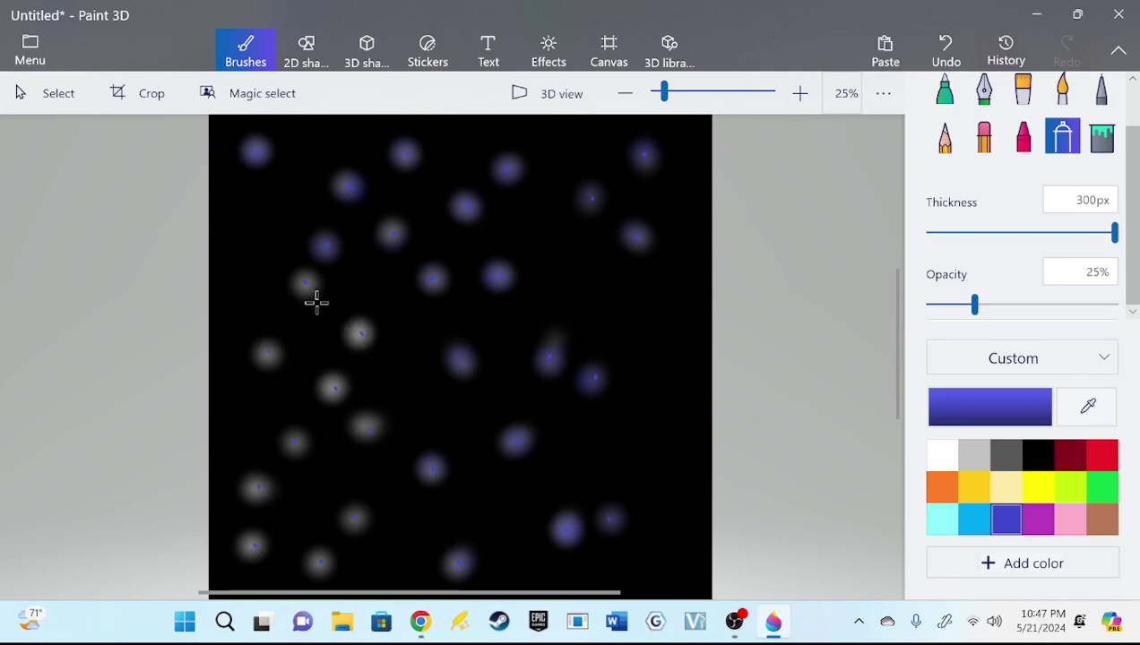
Spray indigo over the remaining white spots down the left side and across the lower left of the canvas
click(359, 333)
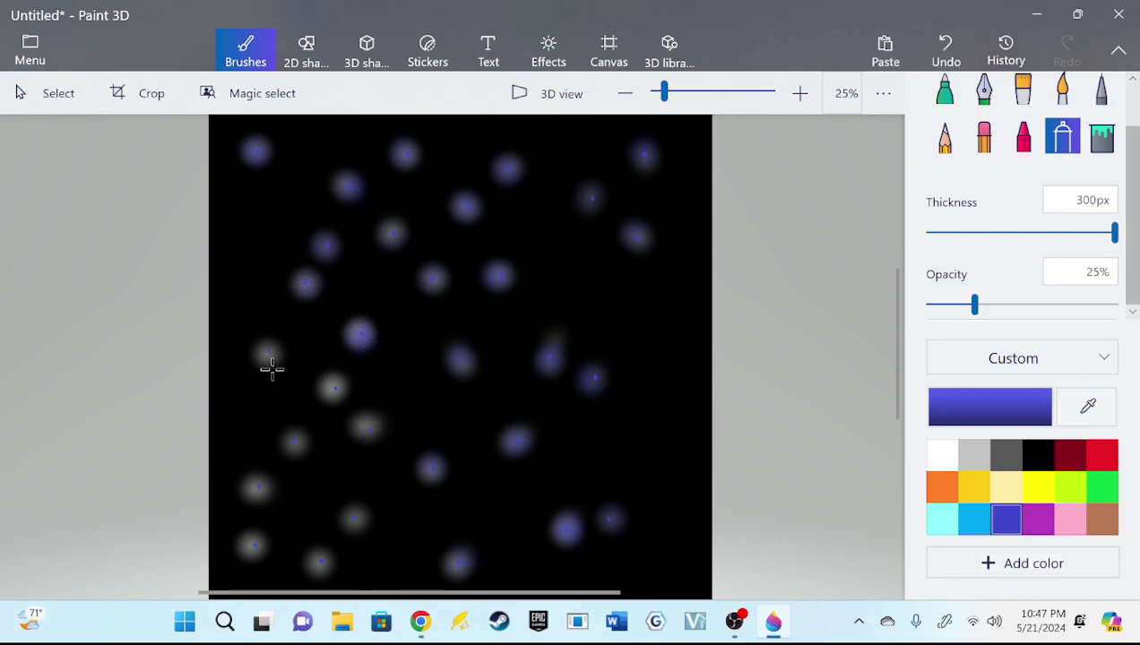
click(340, 385)
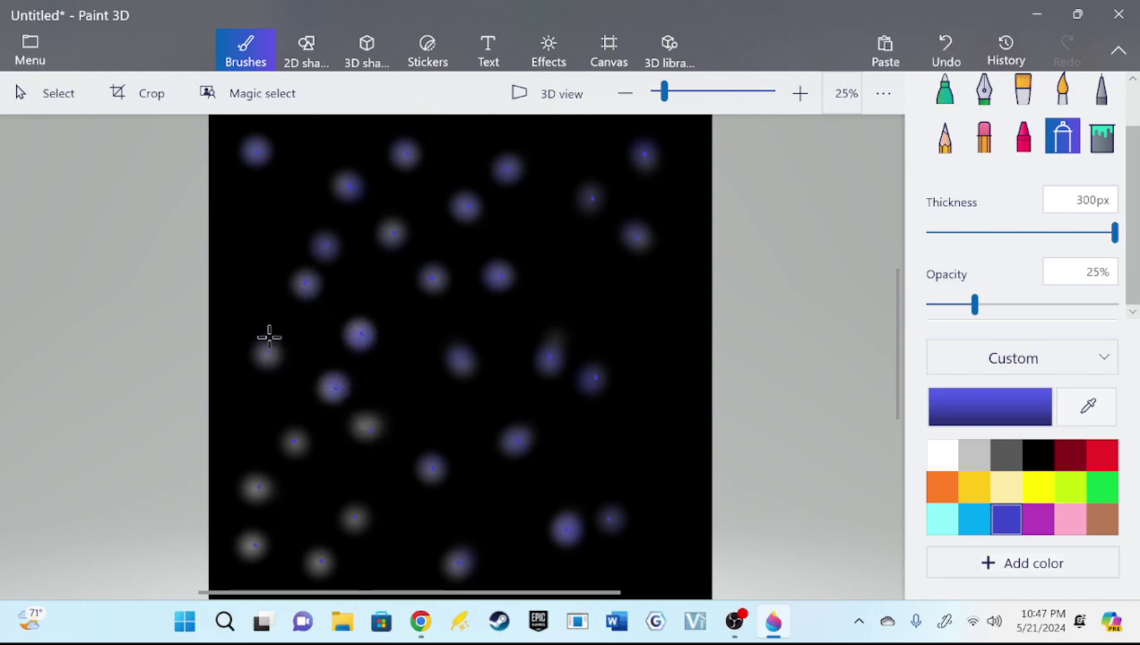
click(367, 429)
click(291, 439)
click(266, 482)
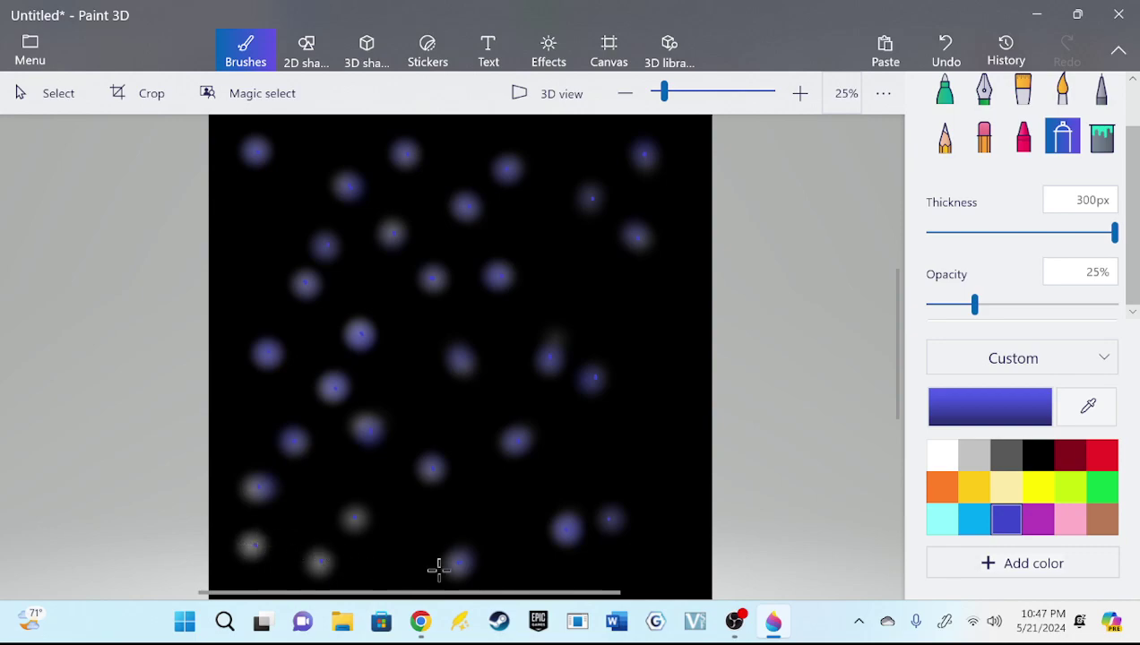
click(252, 543)
click(320, 559)
click(356, 517)
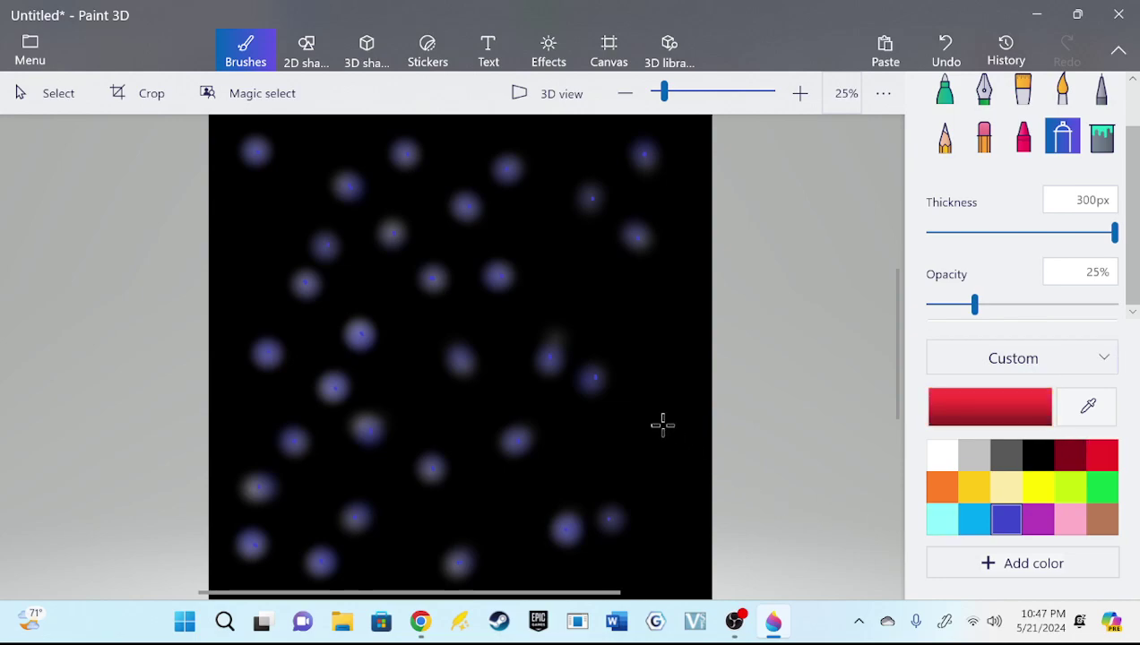
Spray small red highlights on the two middle-right spots at 106 px thickness and 9% opacity
click(595, 374)
scroll(1066, 247, down, 15)
scroll(1066, 244, down, 1)
scroll(974, 307, down, 6)
click(595, 376)
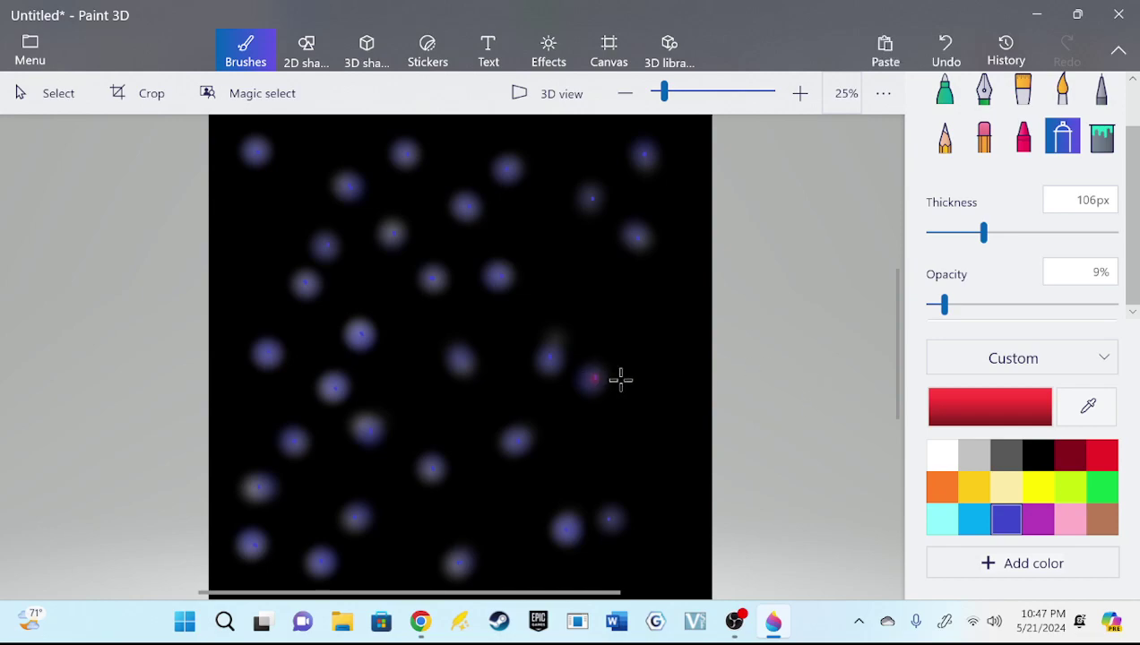
click(564, 341)
Set the Spray can to 300 px thickness and 8% opacity, and tint spots in the upper right and upper middle red
drag(944, 305, 951, 306)
drag(983, 233, 1026, 233)
drag(957, 306, 942, 306)
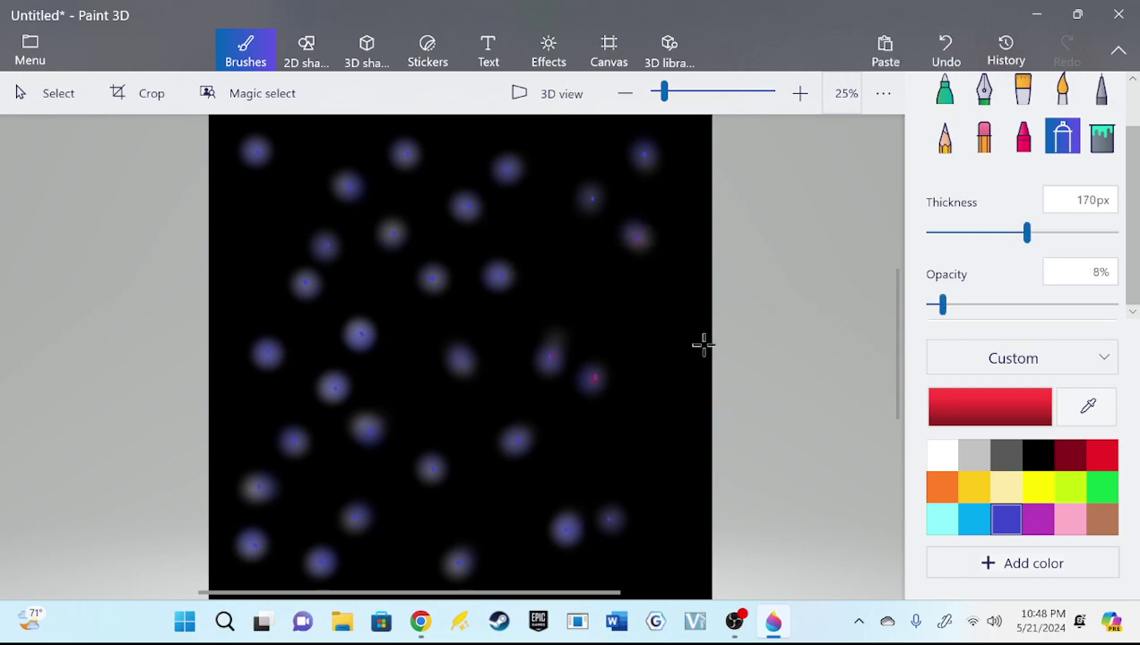
drag(1026, 233, 1114, 233)
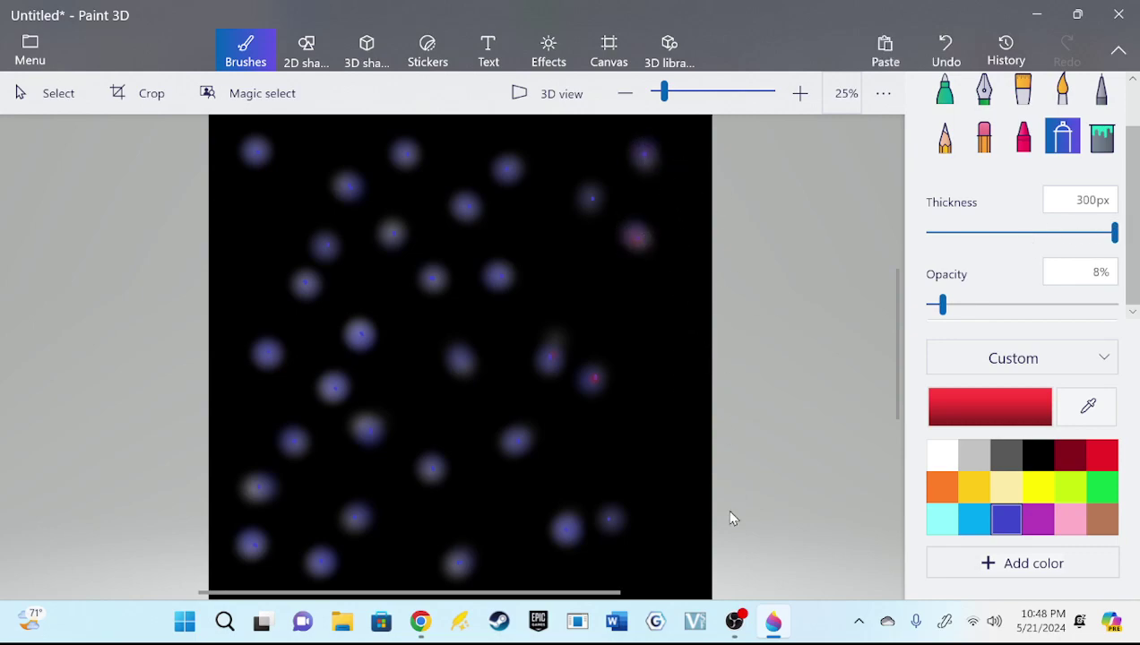
click(591, 196)
click(506, 166)
Lower the opacity to 1% and spray faint red over spots in the upper middle and down the left side
mouse_move(943, 306)
mouse_down()
mouse_move(915, 350)
mouse_move(927, 437)
mouse_up()
click(408, 151)
click(394, 234)
click(328, 391)
click(362, 332)
click(306, 281)
click(328, 247)
click(265, 350)
click(295, 439)
click(256, 485)
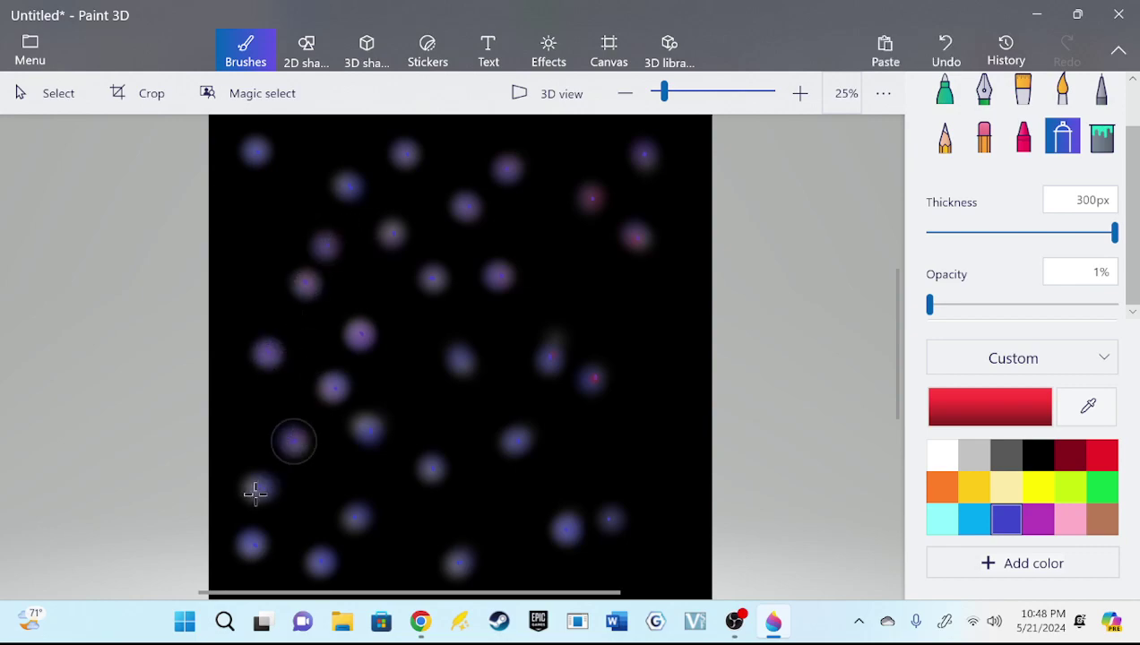
Spray faint red over the row of spots along the lower part of the canvas
click(319, 562)
click(359, 514)
click(458, 561)
click(566, 527)
click(609, 520)
Change the spray color to yellow and tint spots at the middle right, upper right and upper middle
click(1040, 488)
click(593, 381)
click(637, 232)
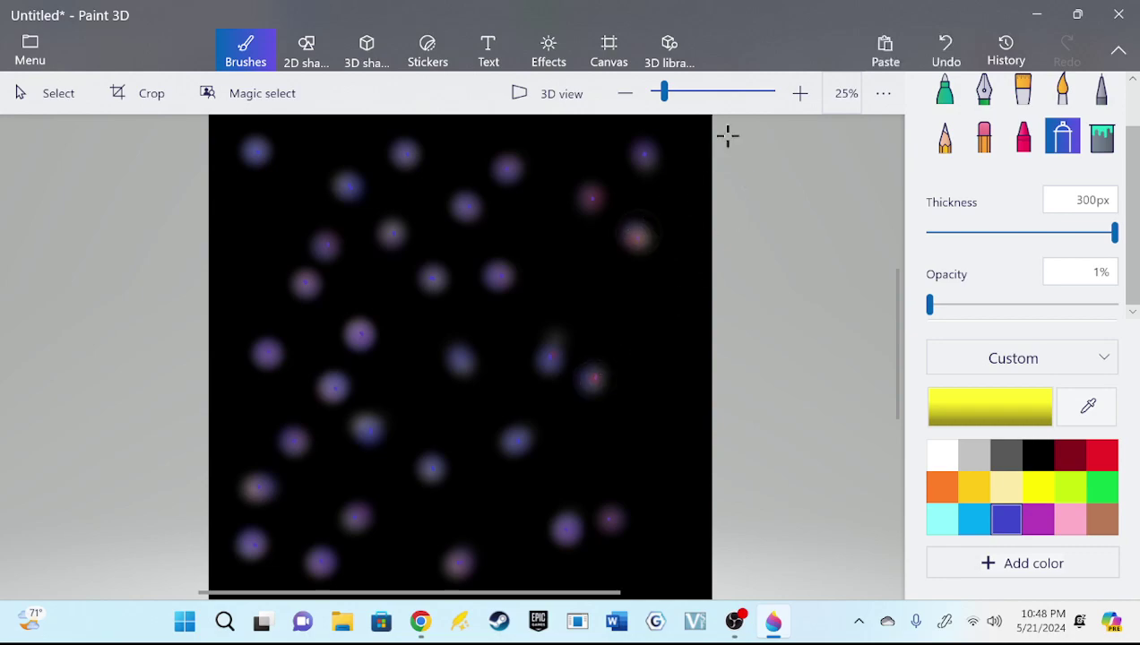
click(645, 154)
click(588, 197)
click(504, 168)
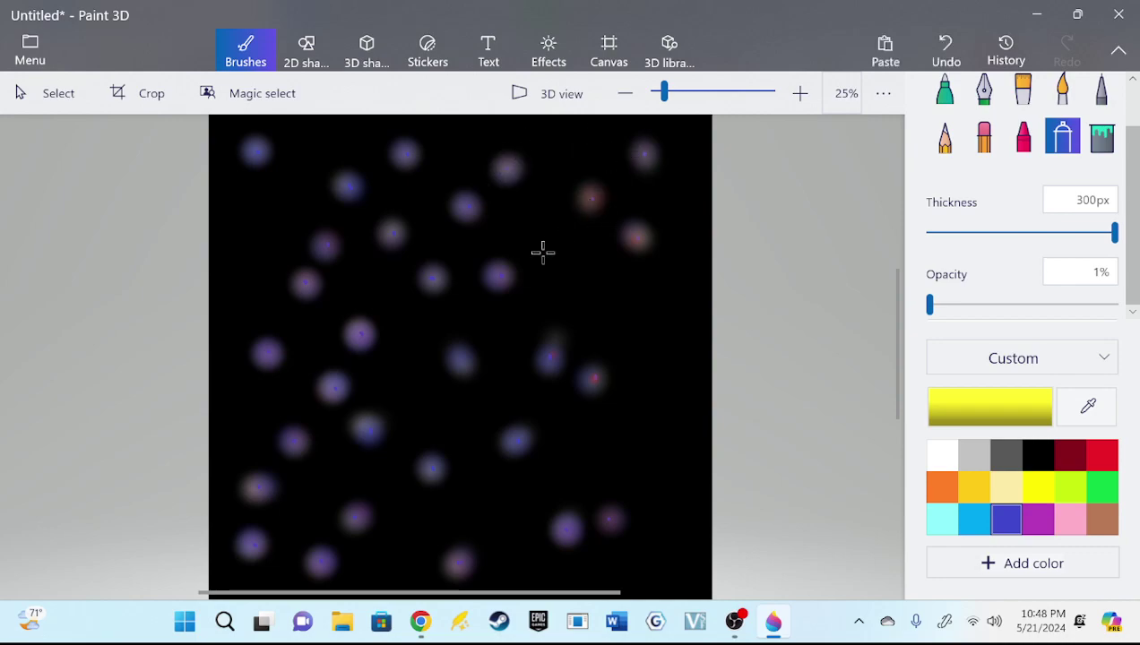
Spray faint yellow over more spots from the upper middle across to the upper left of the canvas
click(472, 207)
click(500, 272)
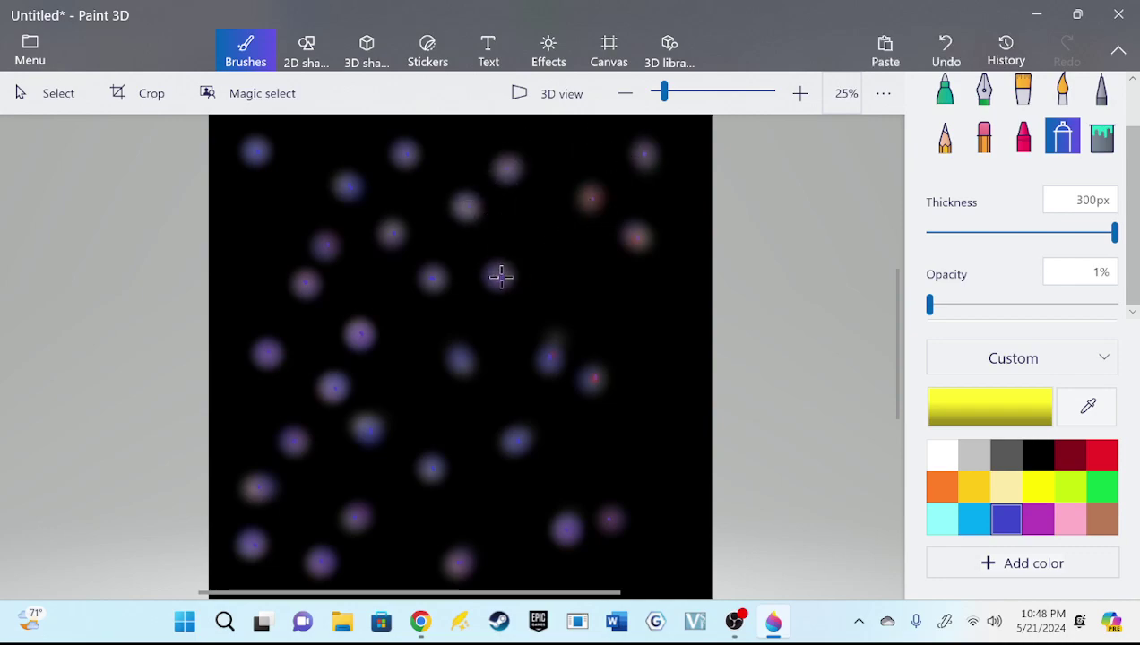
click(433, 269)
click(388, 232)
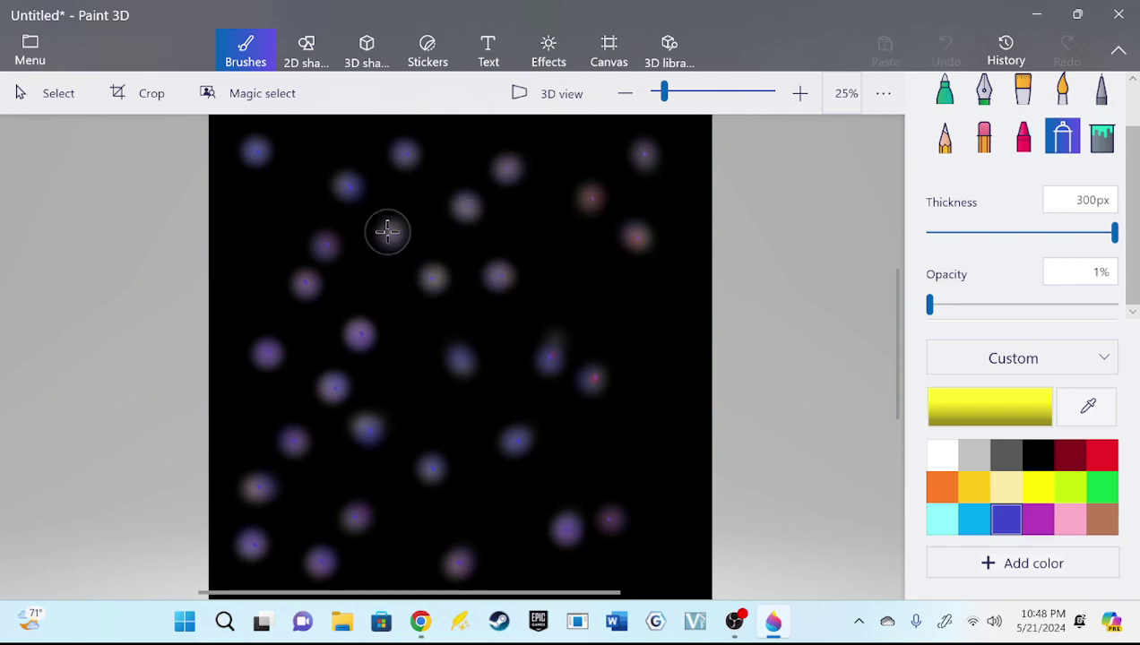
click(350, 181)
click(325, 245)
click(247, 152)
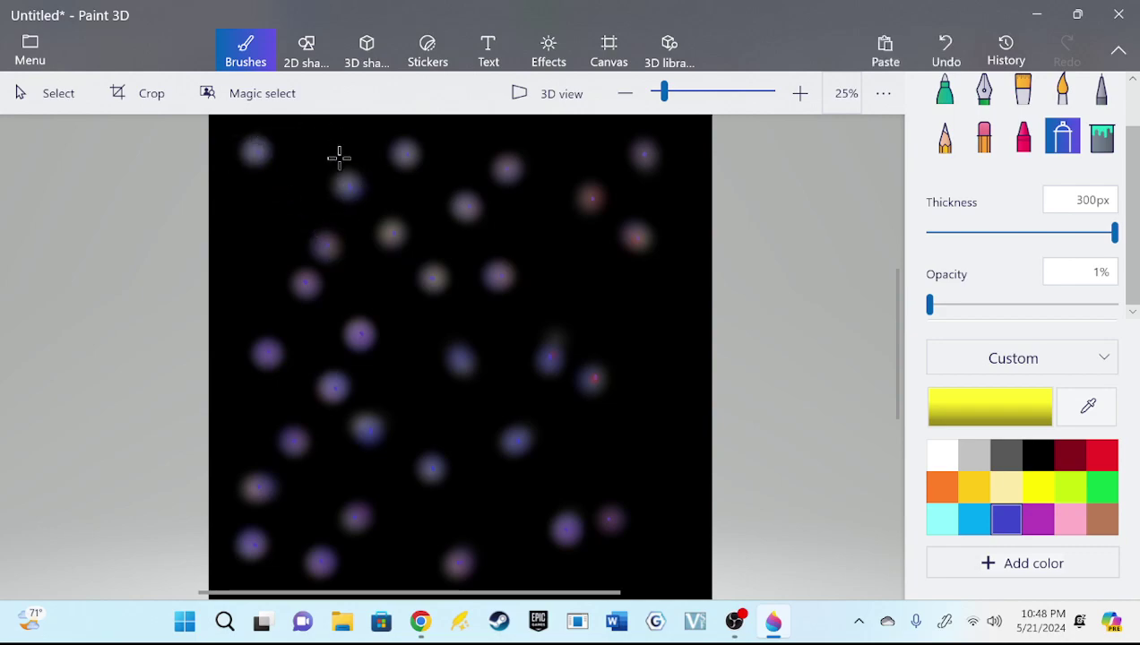
click(311, 274)
Save a copy of the painting as a PNG image named Untitled2.png in the Panja's Atlas folder
click(29, 50)
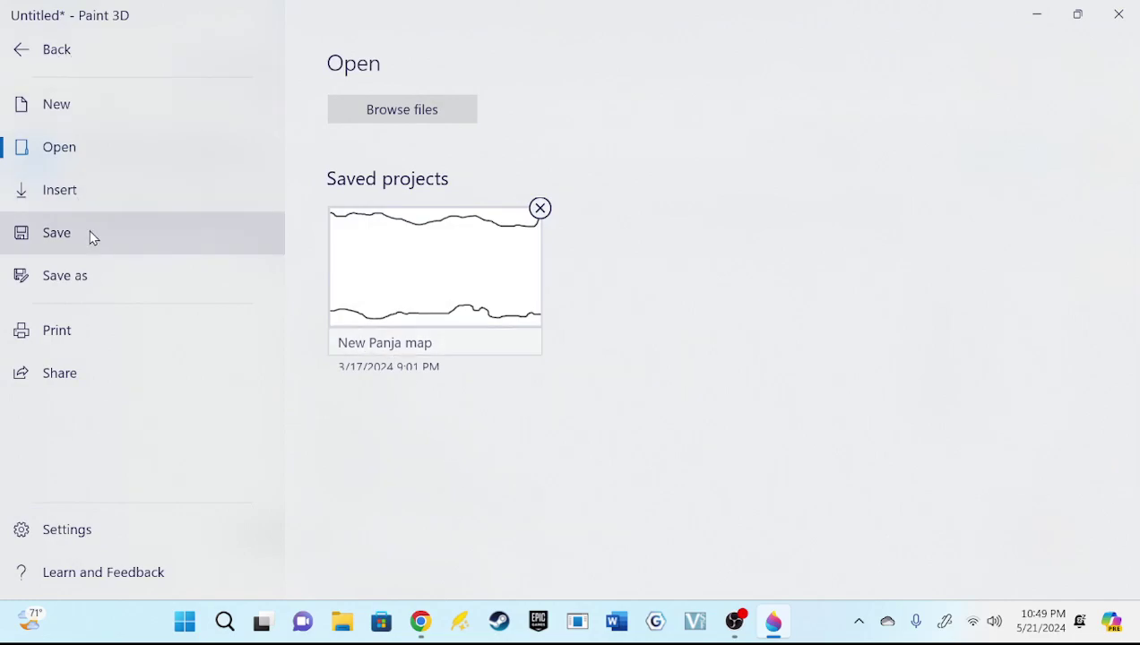
click(108, 278)
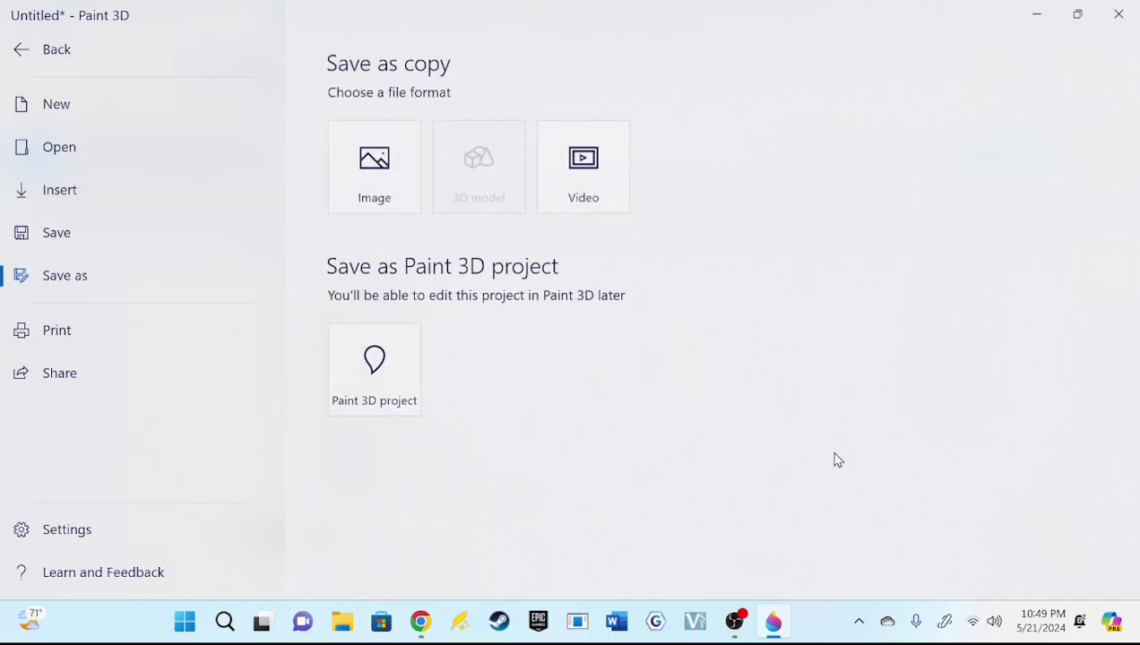
click(373, 179)
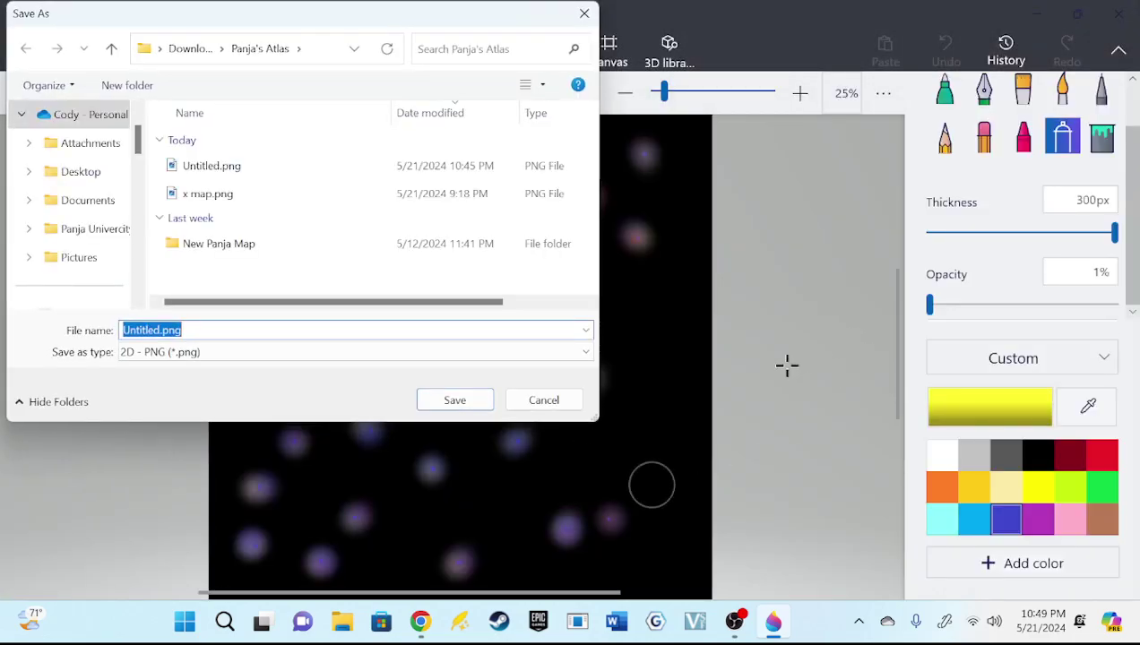
click(480, 405)
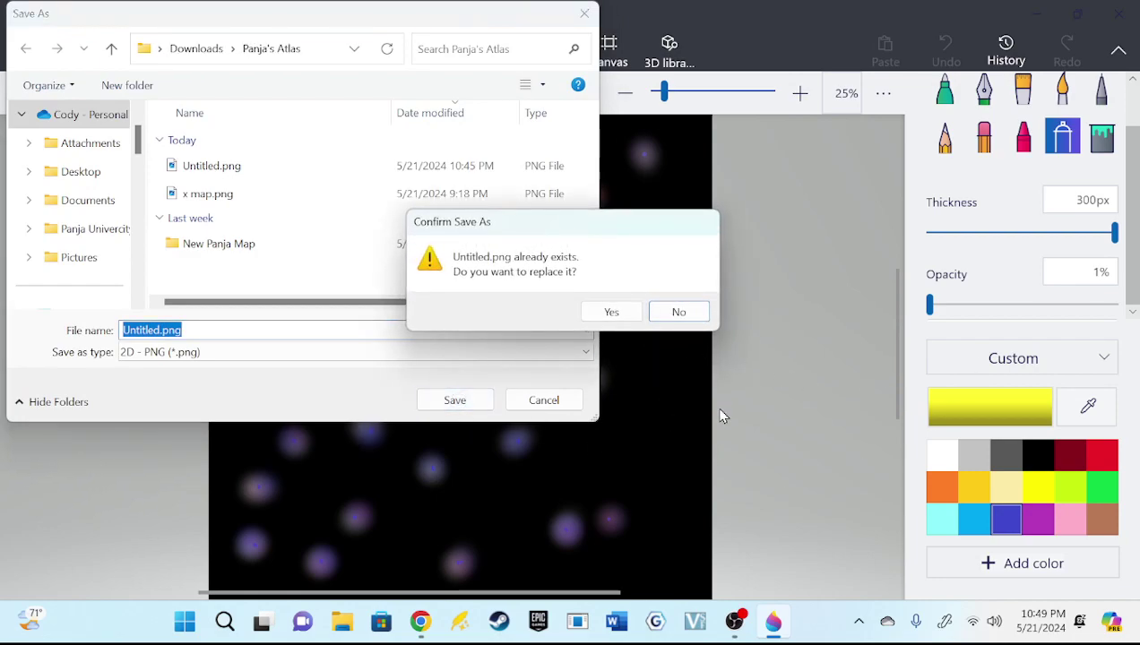
click(678, 312)
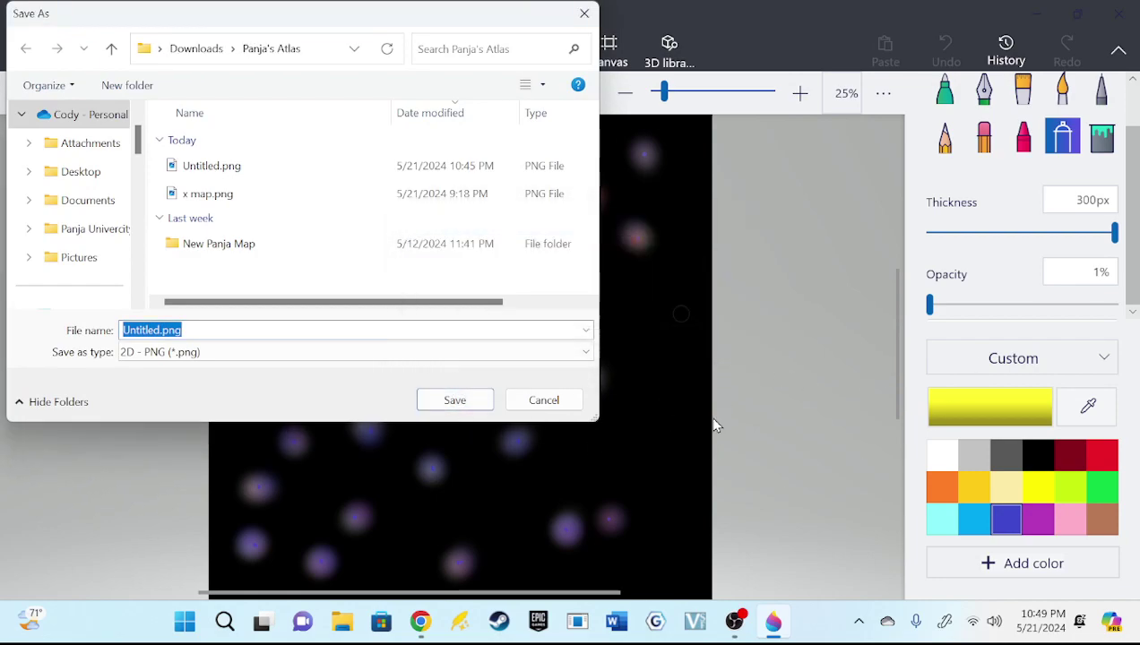
click(163, 330)
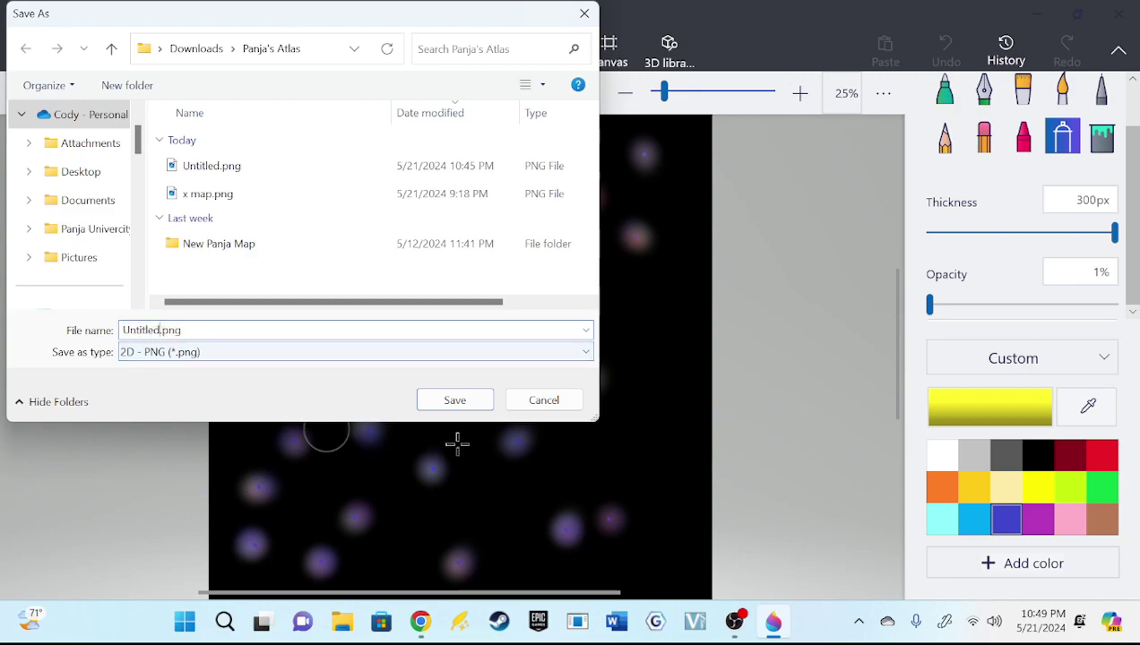
text(2)
click(481, 401)
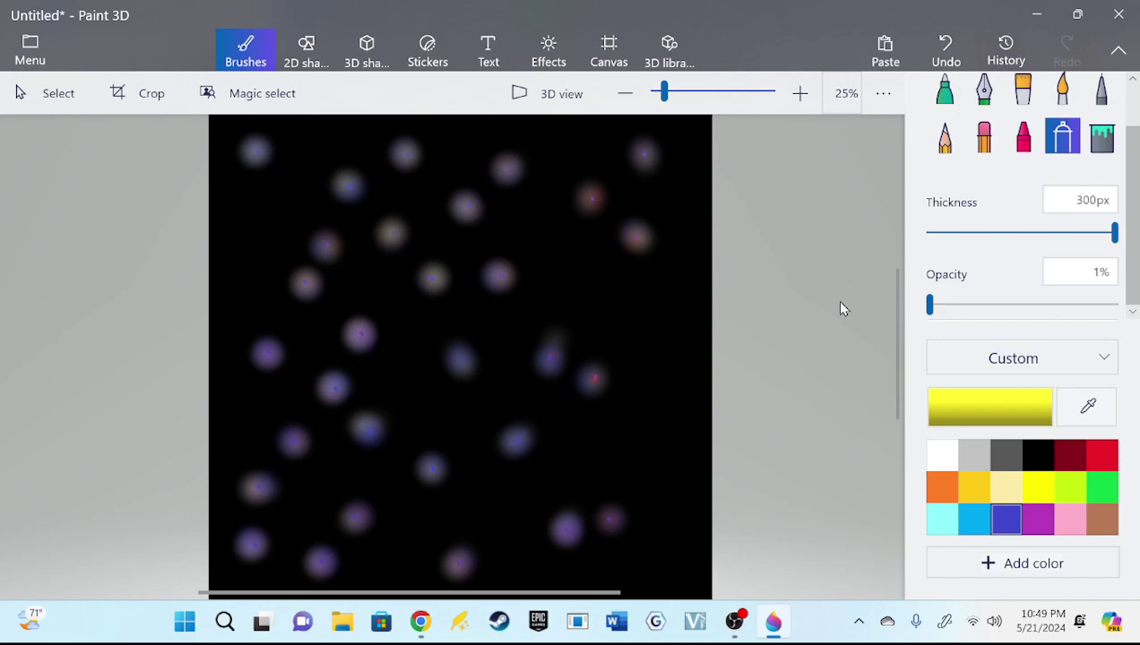
Switch to 3D view with the Effects options open and examine the painted canvas from several angles
click(551, 93)
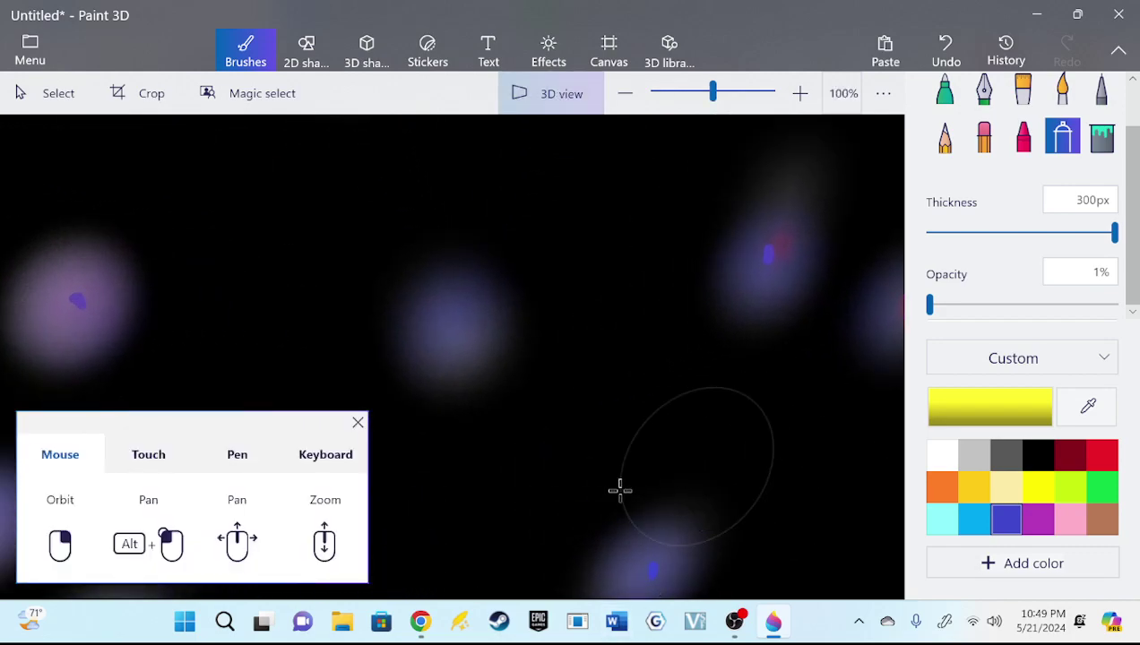
click(265, 466)
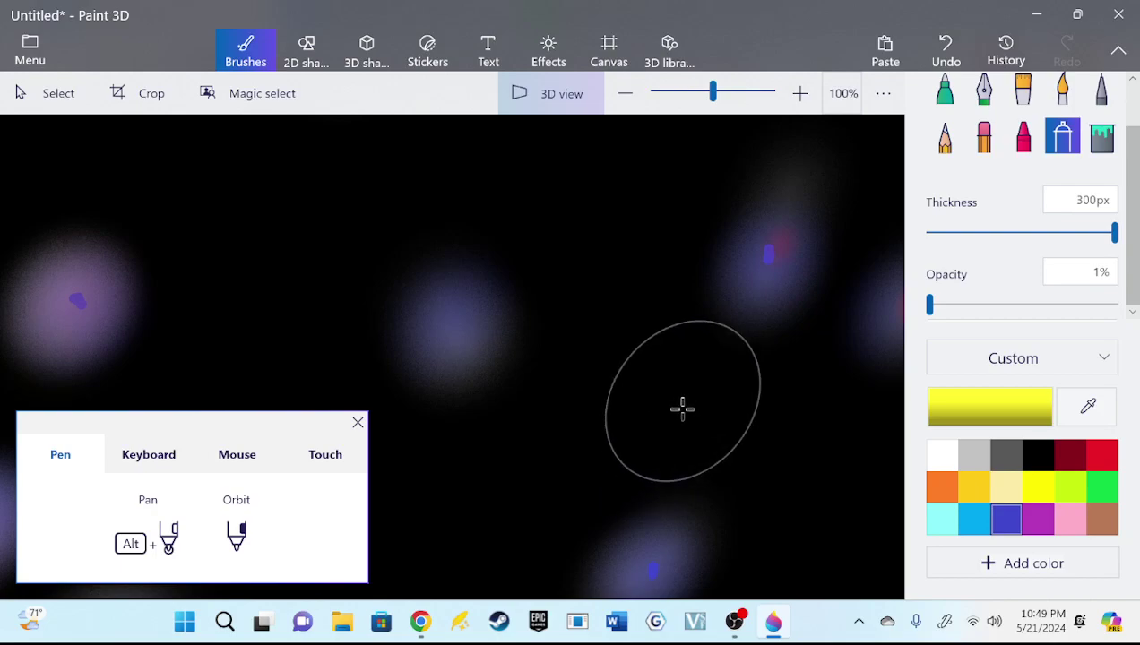
key(e)
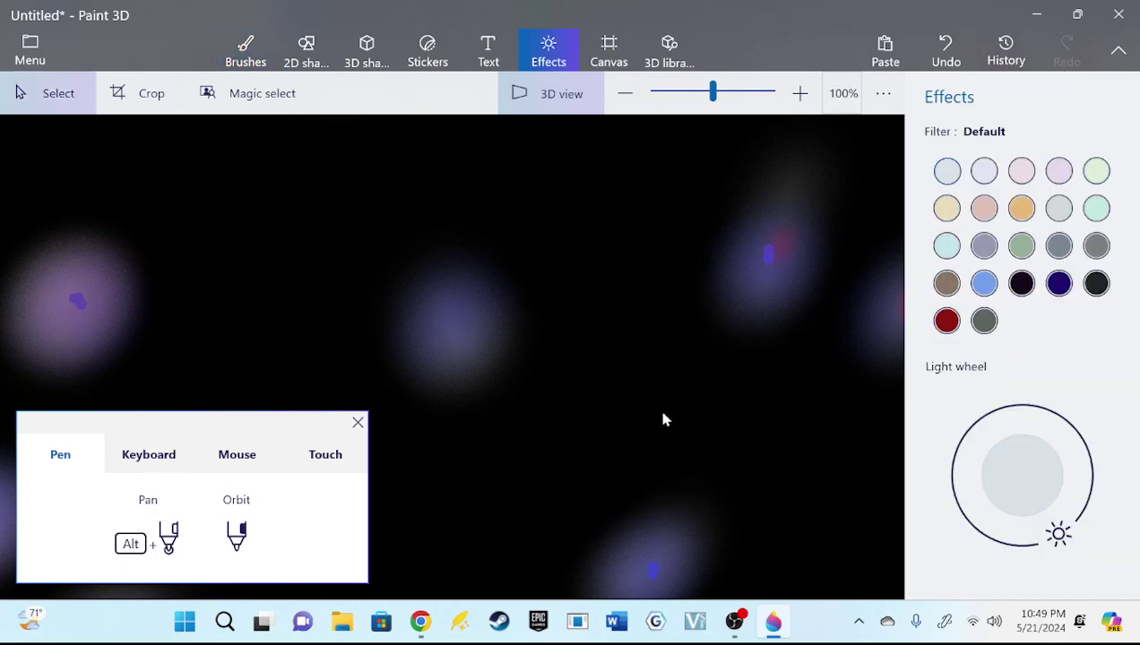
drag(663, 391, 810, 326)
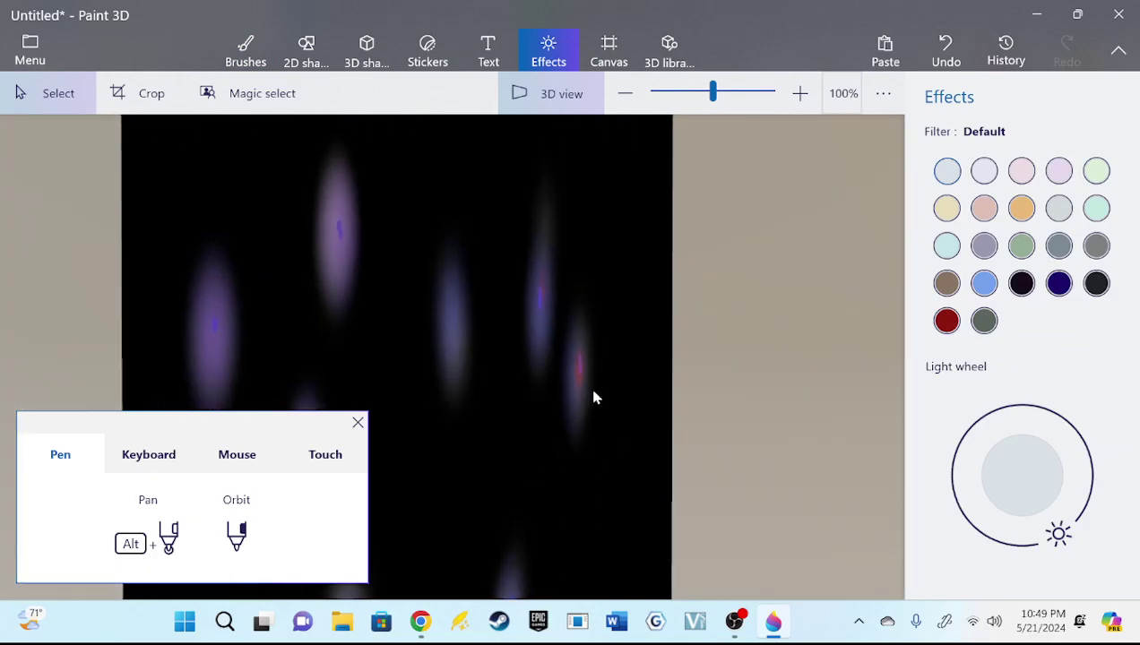
drag(592, 424, 611, 468)
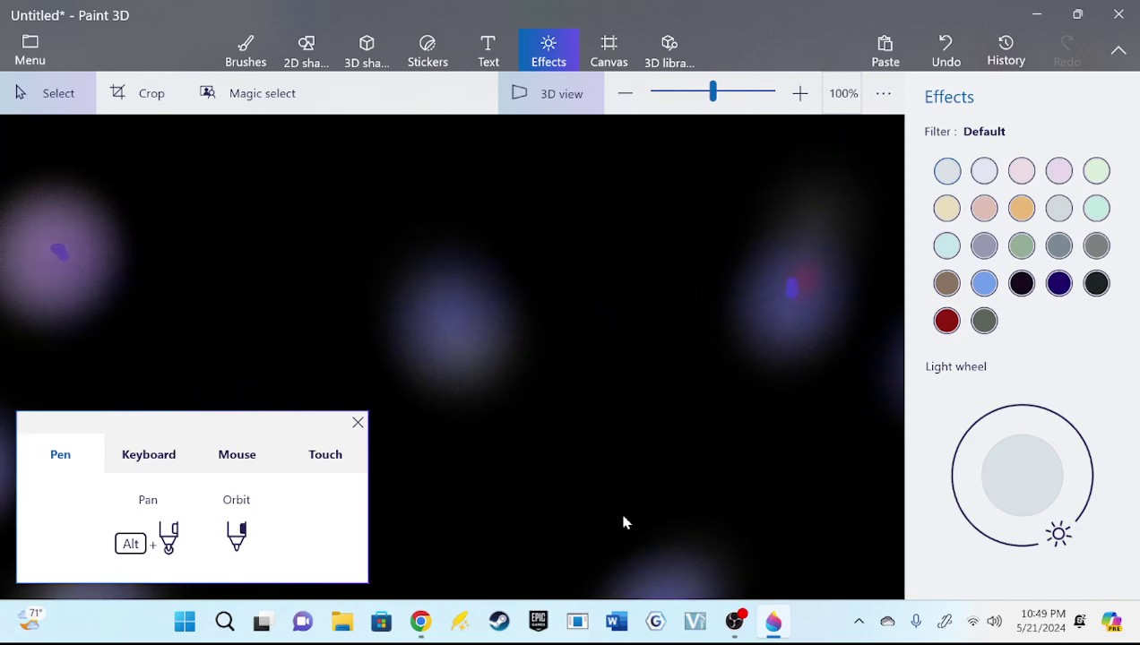
scroll(712, 105, down, 6)
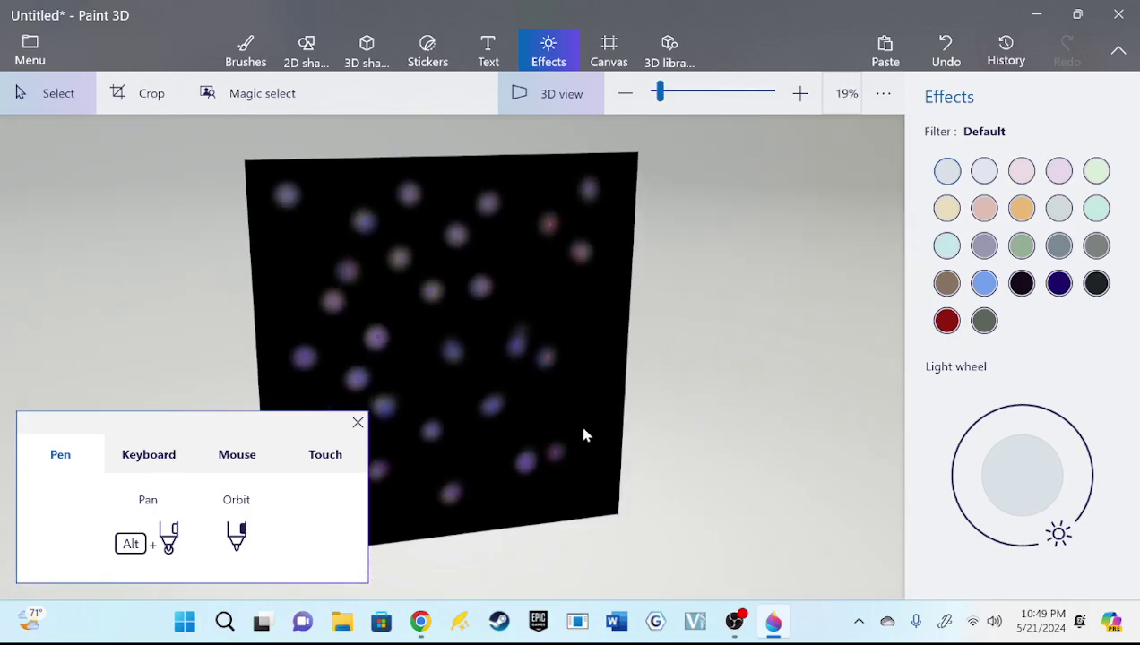
drag(584, 435, 869, 372)
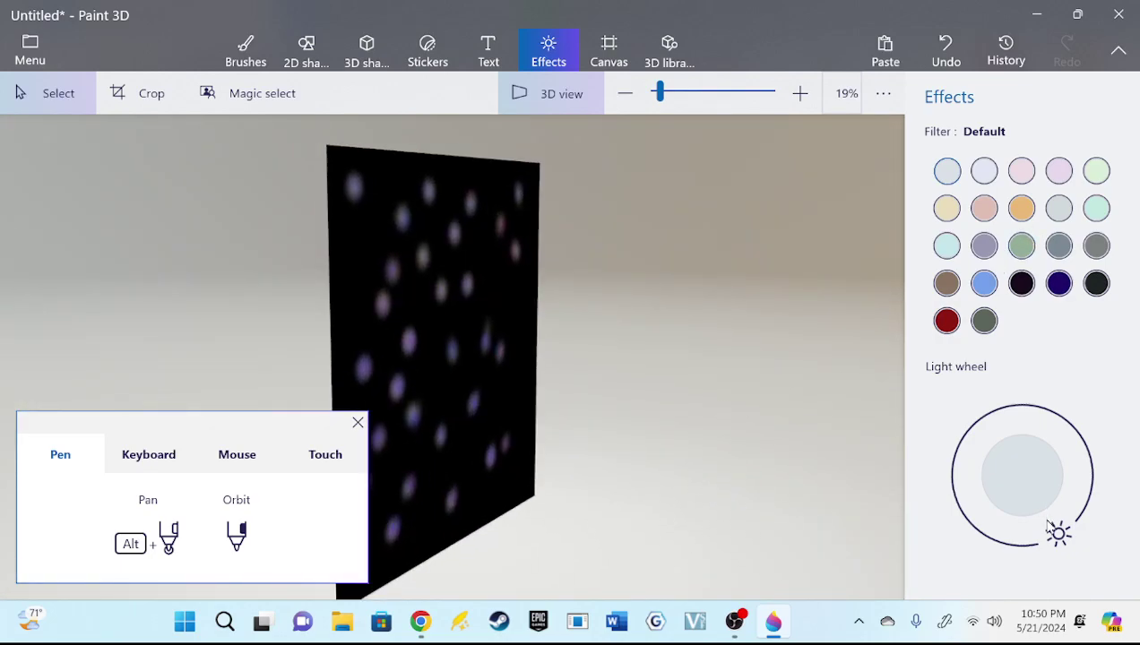
Try a different light direction and several filters, including Nether (Minecraft) and Day (Minecraft), on the 3D scene, ending on the Default filter
mouse_move(1062, 539)
mouse_down()
mouse_move(1089, 486)
mouse_move(1043, 409)
mouse_move(1051, 539)
mouse_move(969, 431)
mouse_move(962, 443)
mouse_move(1086, 499)
mouse_move(1036, 543)
mouse_move(990, 534)
mouse_move(954, 466)
mouse_move(1038, 542)
mouse_move(1080, 439)
mouse_up()
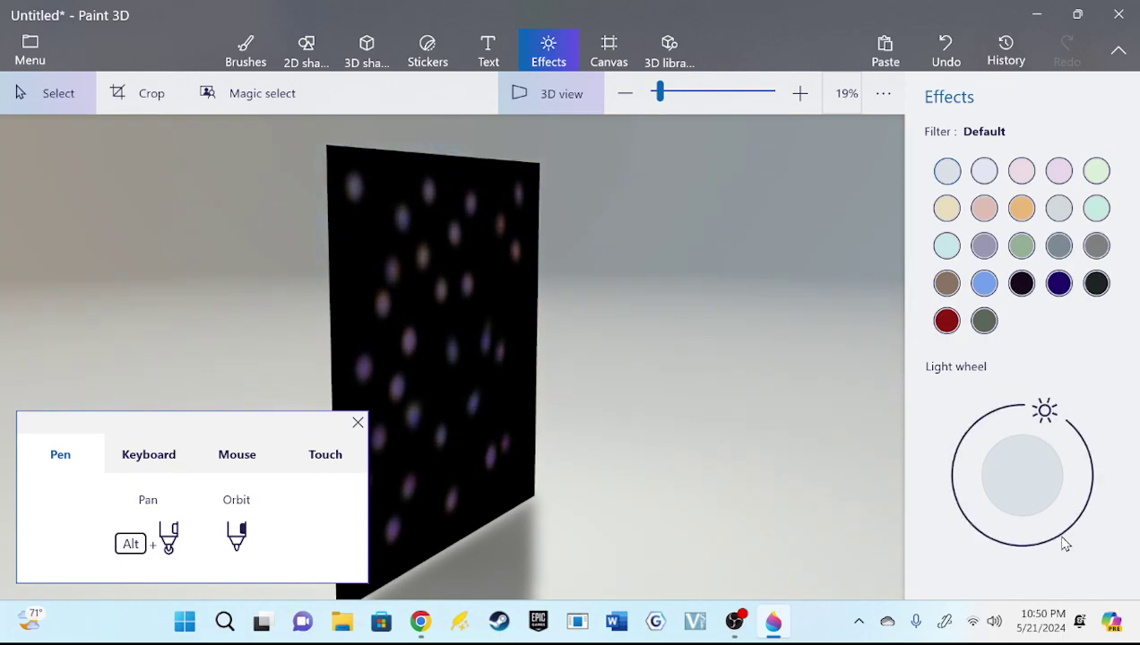
click(946, 321)
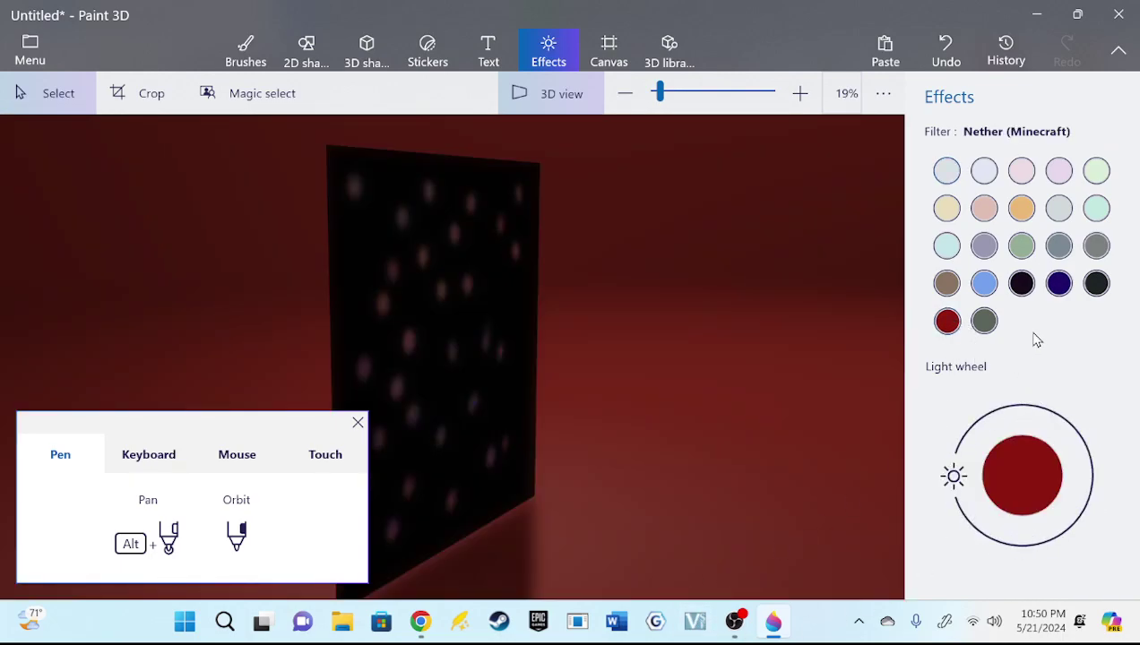
click(1060, 287)
click(1022, 285)
click(983, 283)
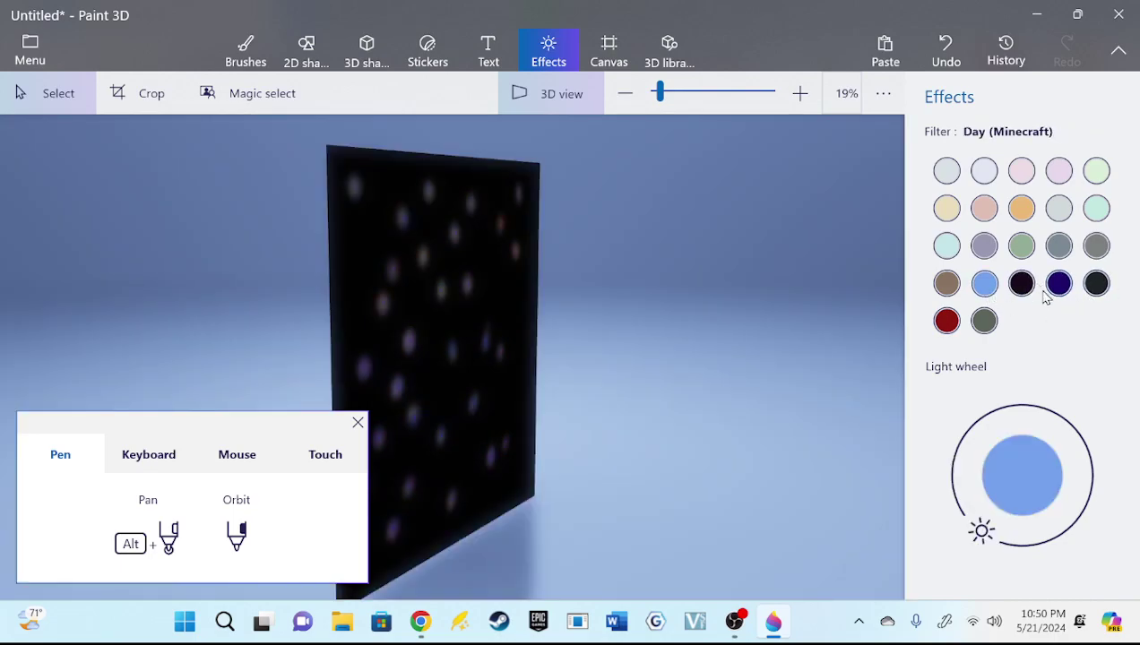
click(1059, 170)
click(983, 171)
click(947, 171)
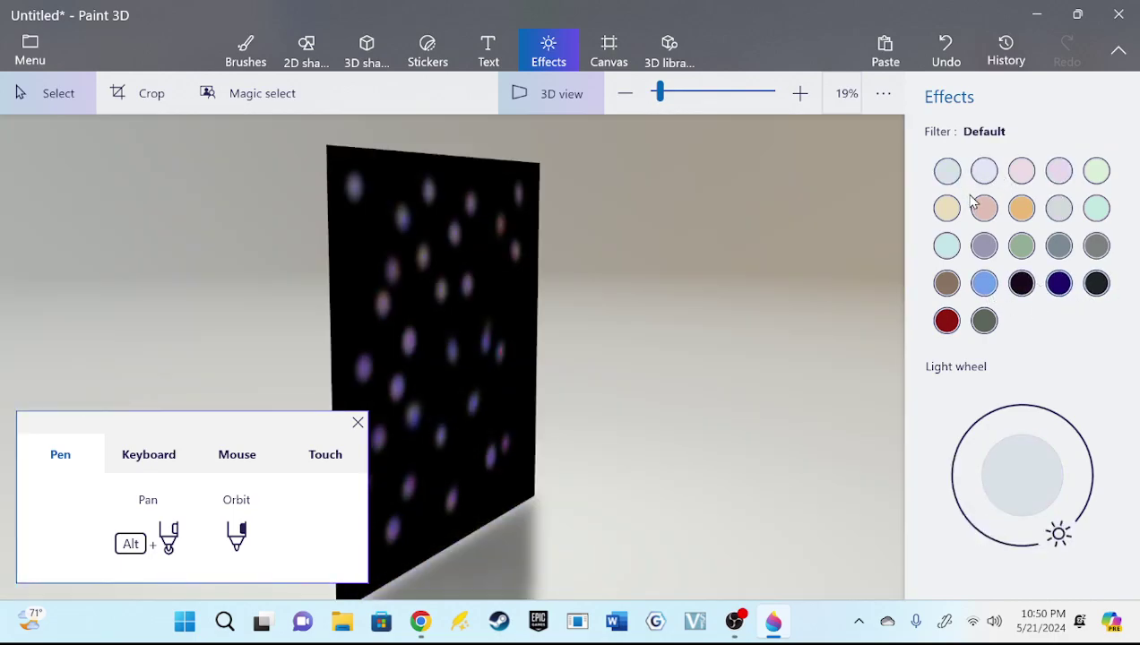
Add a yellow 3D sphere to the scene beside the lower part of the black painted canvas
click(305, 51)
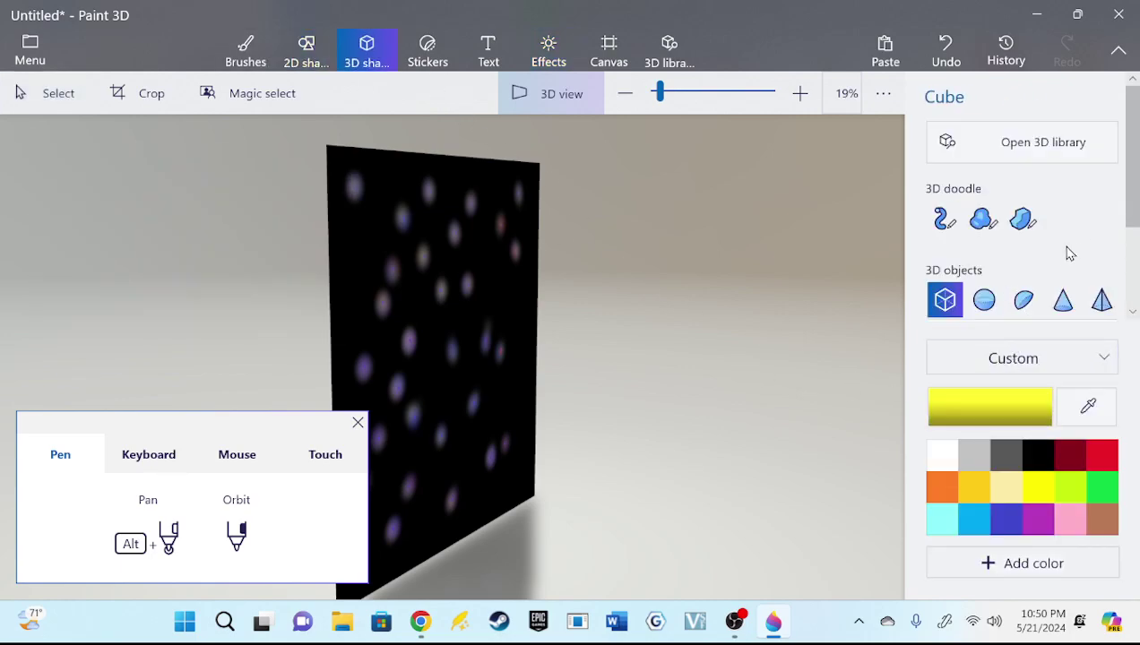
click(993, 307)
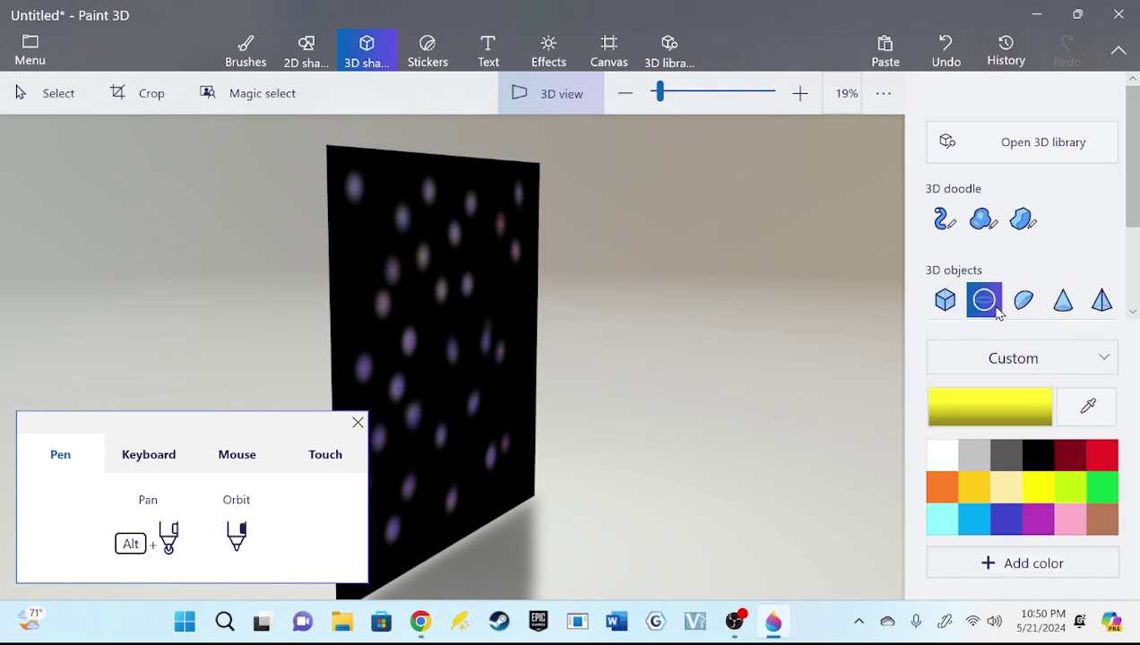
click(600, 437)
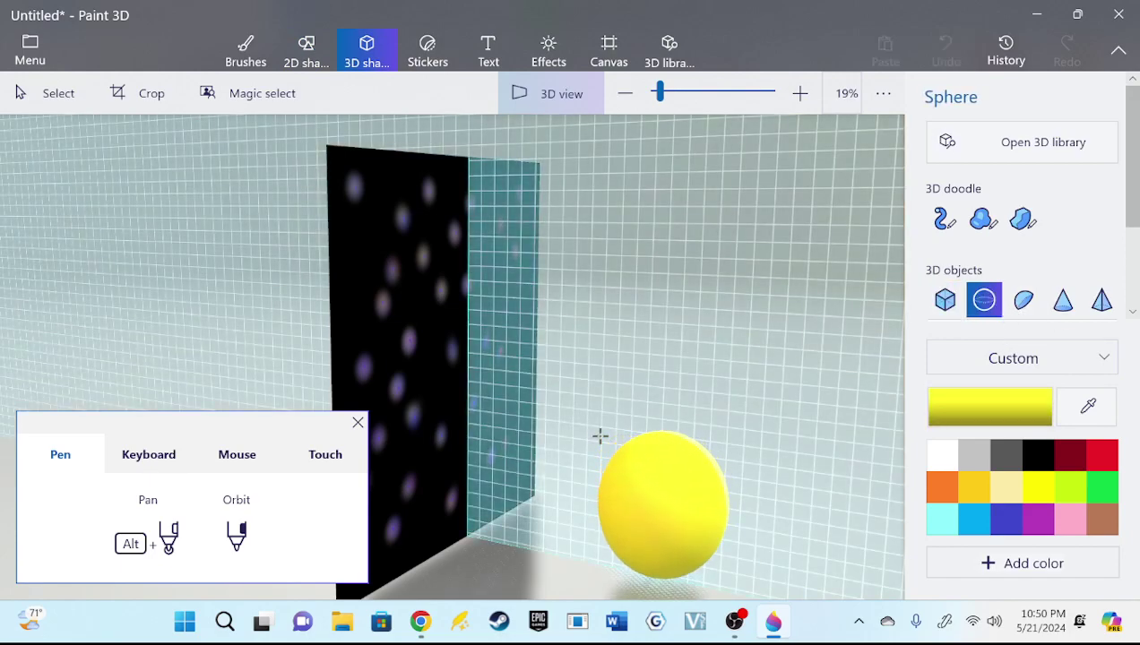